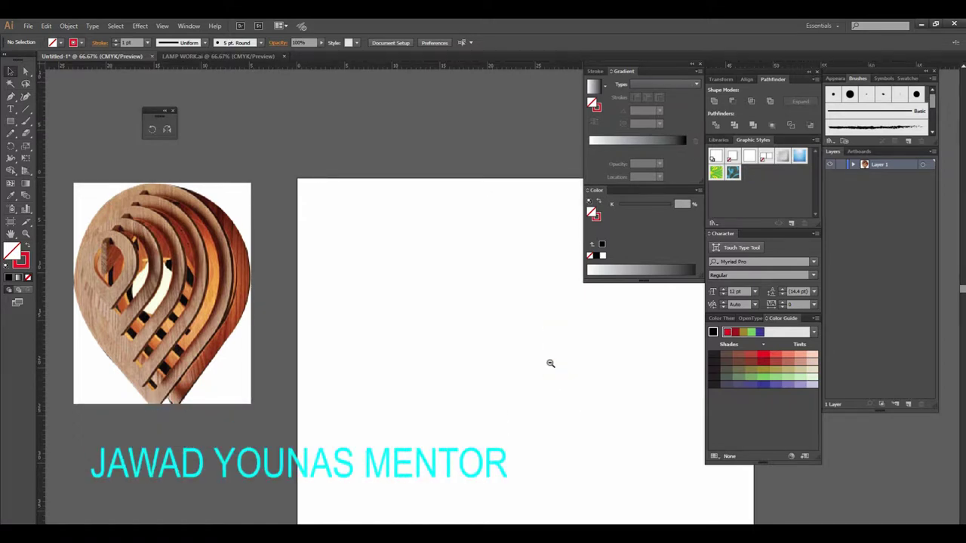
# - Pan and zoom around the lamp photo to bring the empty artboard into view
pyautogui.keyDown('ctrl'); pyautogui.keyDown('alt'); pyautogui.click(550, 363); pyautogui.keyUp('alt'); pyautogui.keyUp('ctrl')
pyautogui.hotkey('ctrl', '+')
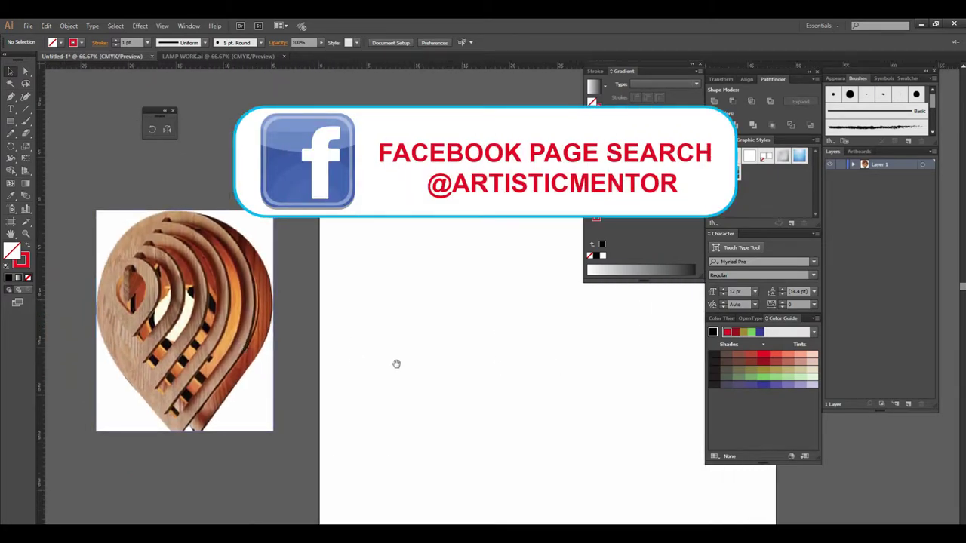
pyautogui.moveTo(396, 363); pyautogui.dragTo(437, 367)
pyautogui.hscroll(5, 435, 327)
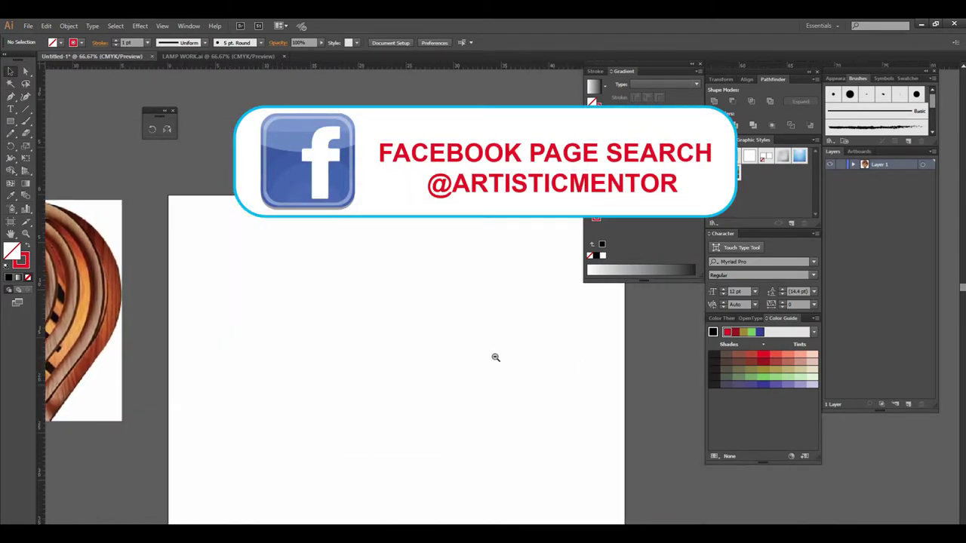
pyautogui.keyDown('ctrl'); pyautogui.keyDown('alt'); pyautogui.click(495, 357); pyautogui.keyUp('alt'); pyautogui.keyUp('ctrl')
pyautogui.moveTo(439, 261); pyautogui.dragTo(445, 326)
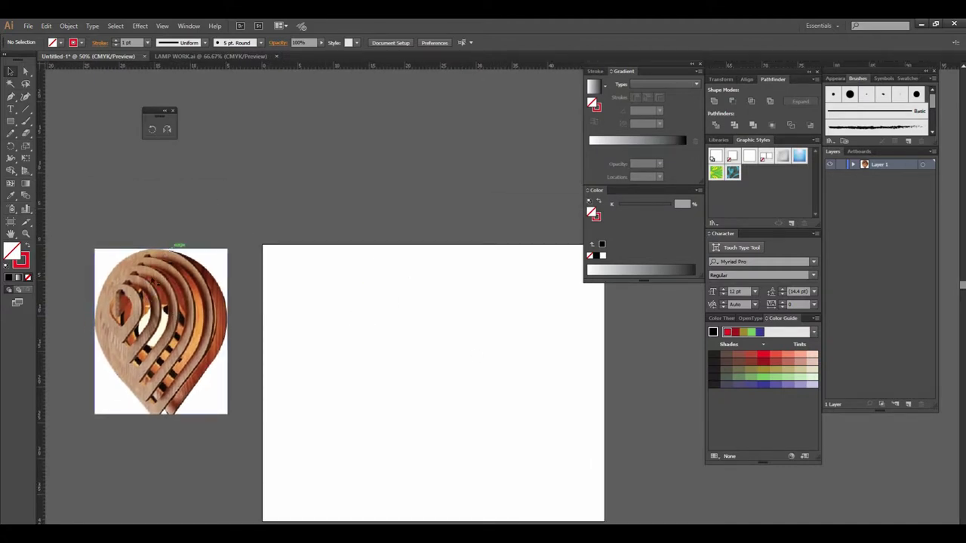
pyautogui.click(249, 317)
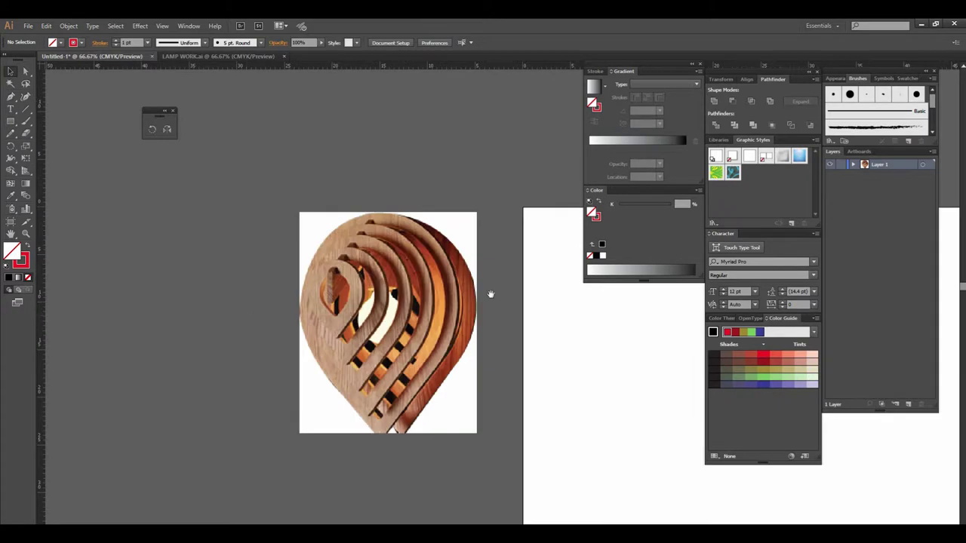
pyautogui.moveTo(492, 294); pyautogui.dragTo(440, 314)
pyautogui.click(441, 314)
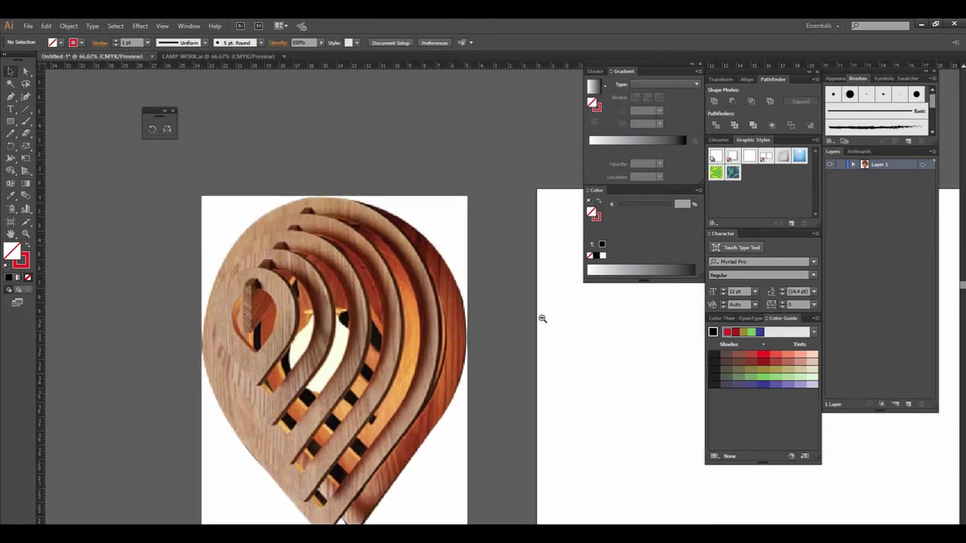
pyautogui.keyDown('alt'); pyautogui.click(541, 319); pyautogui.keyUp('alt')
pyautogui.moveTo(555, 320); pyautogui.dragTo(397, 327)
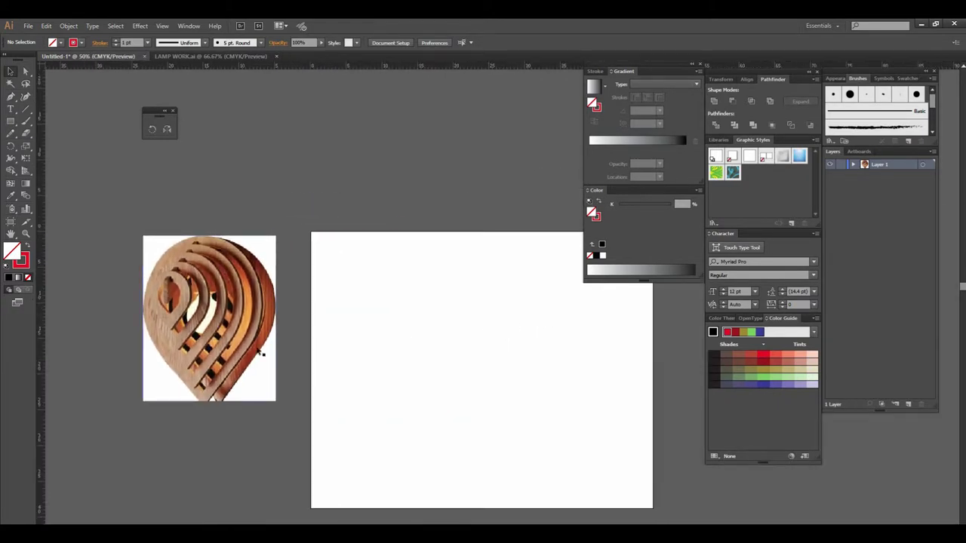
pyautogui.click(407, 334)
pyautogui.moveTo(416, 327); pyautogui.dragTo(352, 365)
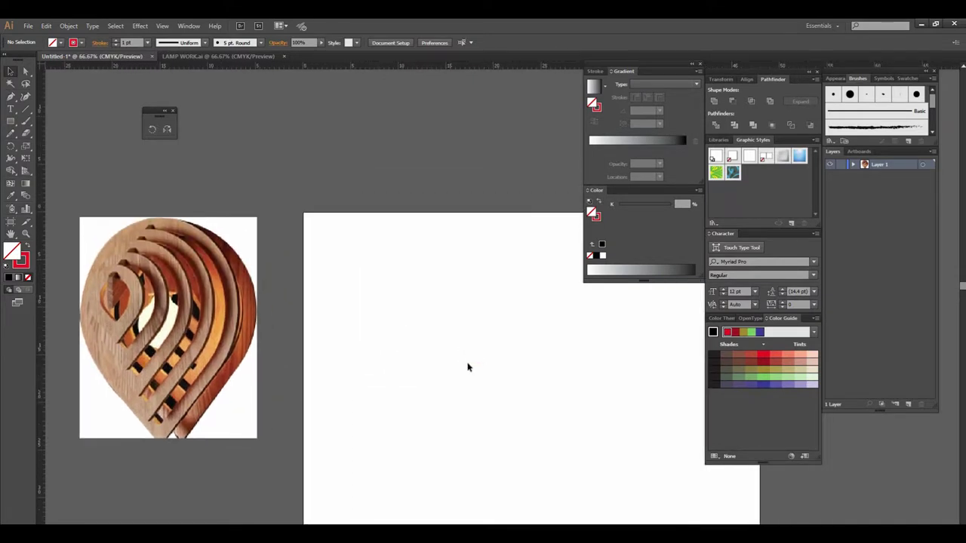
pyautogui.moveTo(489, 329); pyautogui.dragTo(452, 330)
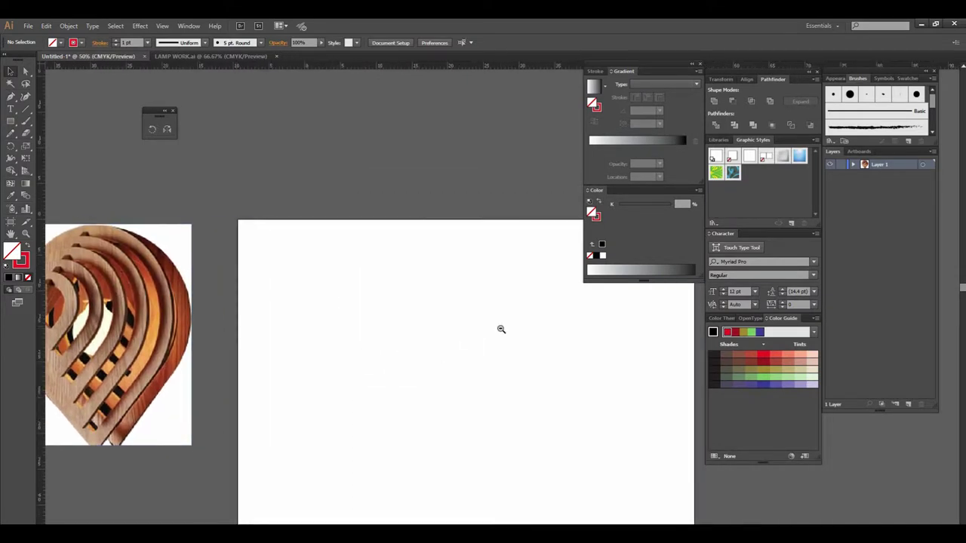
pyautogui.keyDown('alt'); pyautogui.click(491, 355); pyautogui.keyUp('alt')
pyautogui.moveTo(491, 355); pyautogui.dragTo(455, 332)
pyautogui.click(455, 332)
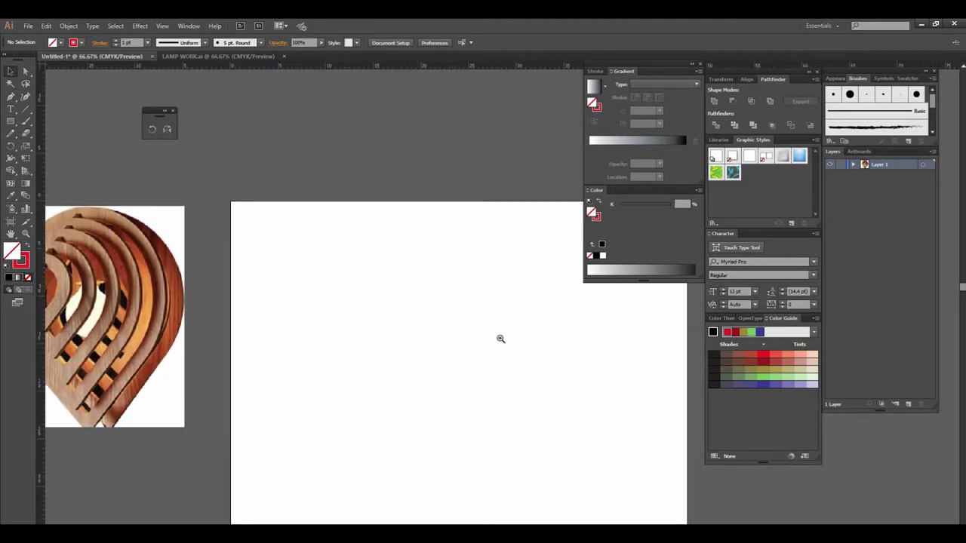
pyautogui.keyDown('alt'); pyautogui.click(505, 339); pyautogui.keyUp('alt')
pyautogui.moveTo(521, 338); pyautogui.dragTo(448, 336)
pyautogui.click(467, 316)
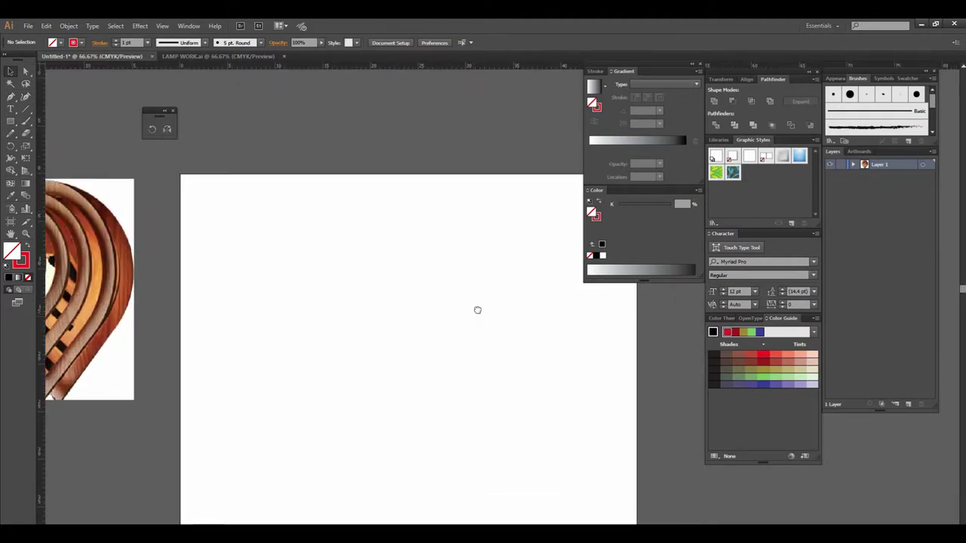
pyautogui.moveTo(468, 304); pyautogui.dragTo(490, 301)
pyautogui.keyDown('alt'); pyautogui.click(490, 302); pyautogui.keyUp('alt')
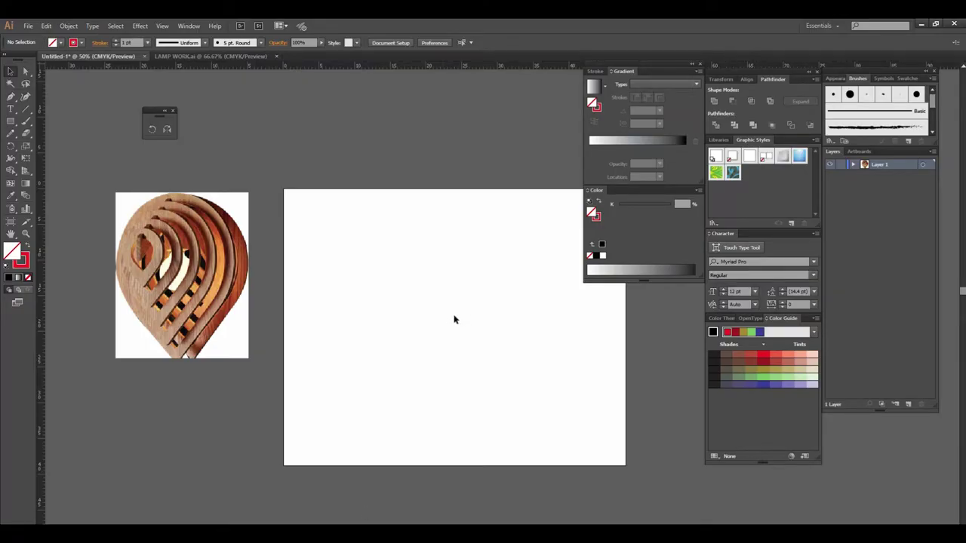
pyautogui.click(459, 296)
pyautogui.keyDown('alt'); pyautogui.click(449, 287); pyautogui.keyUp('alt')
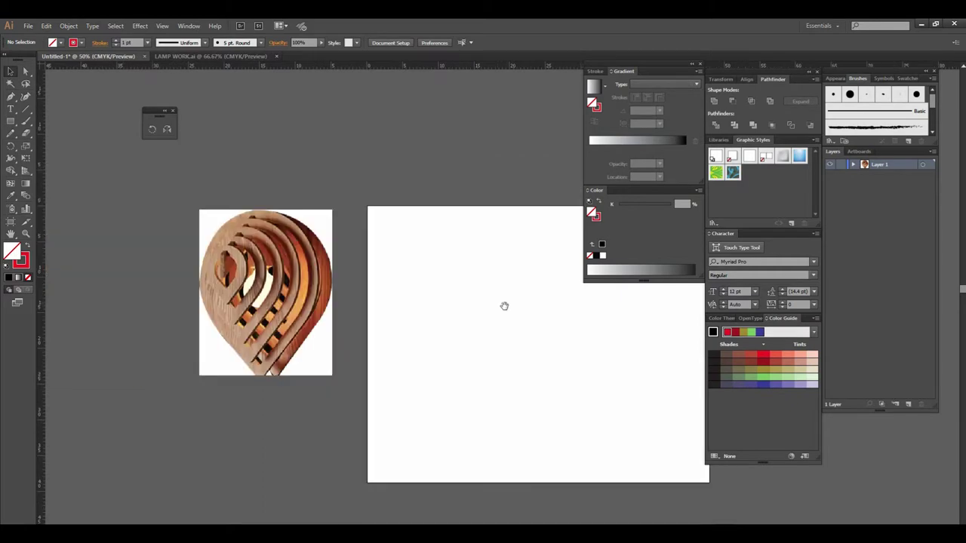
pyautogui.moveTo(505, 306); pyautogui.dragTo(451, 310)
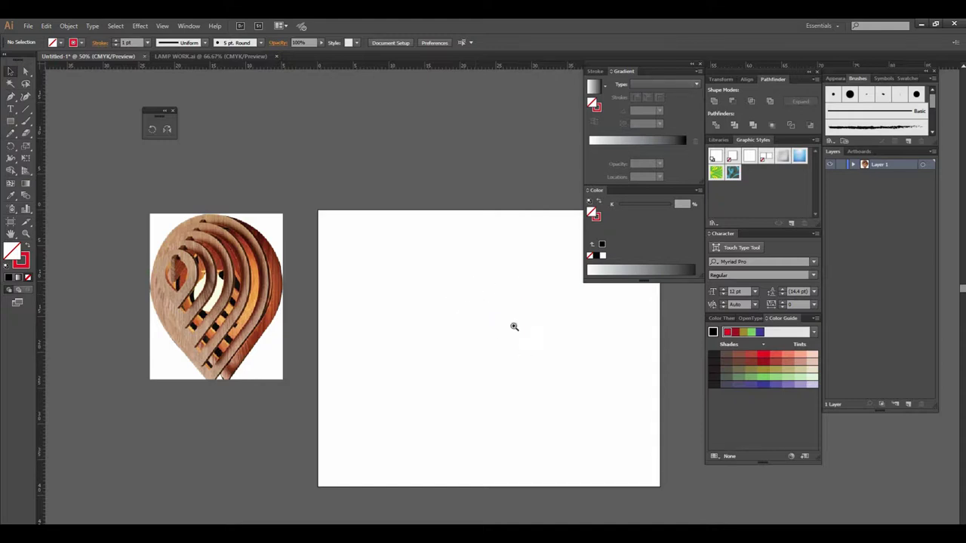
pyautogui.click(514, 326)
pyautogui.keyDown('alt'); pyautogui.click(496, 317); pyautogui.keyUp('alt')
pyautogui.click(459, 323)
pyautogui.keyDown('alt'); pyautogui.click(473, 302); pyautogui.keyUp('alt')
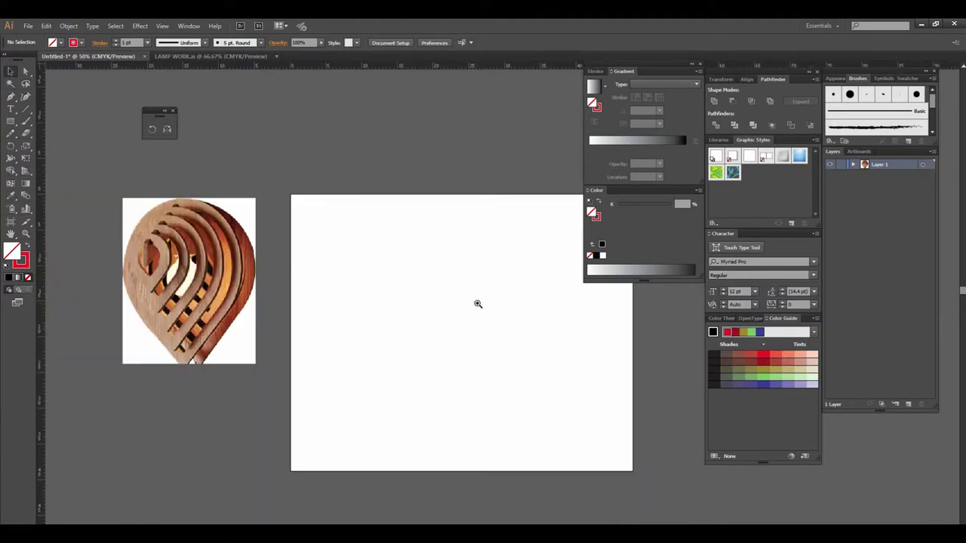
pyautogui.click(476, 302)
pyautogui.click(485, 306)
pyautogui.moveTo(485, 304)
pyautogui.mouseDown()
pyautogui.moveTo(399, 317)
pyautogui.moveTo(485, 314)
pyautogui.mouseUp()
pyautogui.keyDown('alt'); pyautogui.click(459, 309); pyautogui.keyUp('alt')
pyautogui.moveTo(373, 314); pyautogui.dragTo(425, 316)
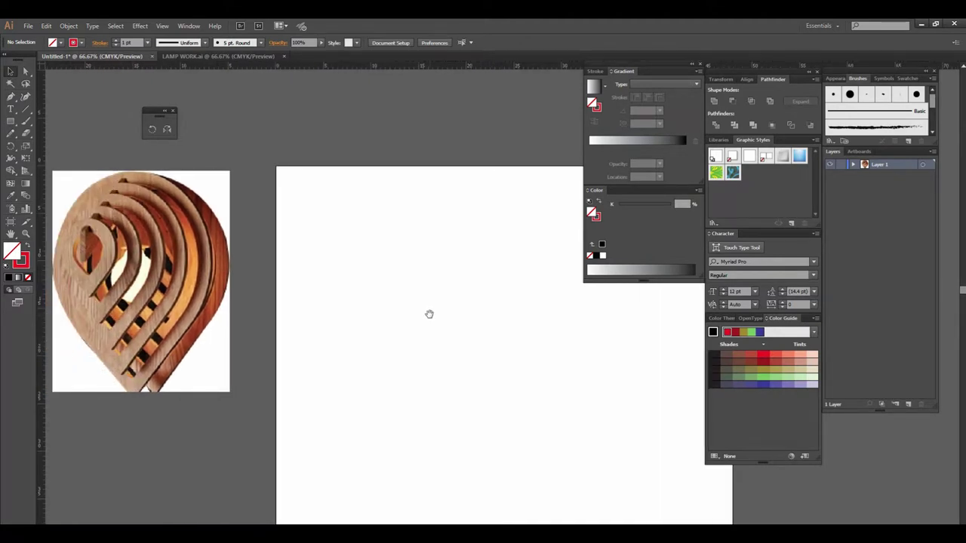
pyautogui.moveTo(494, 325)
pyautogui.mouseDown()
pyautogui.moveTo(465, 324)
pyautogui.moveTo(504, 329)
pyautogui.mouseUp()
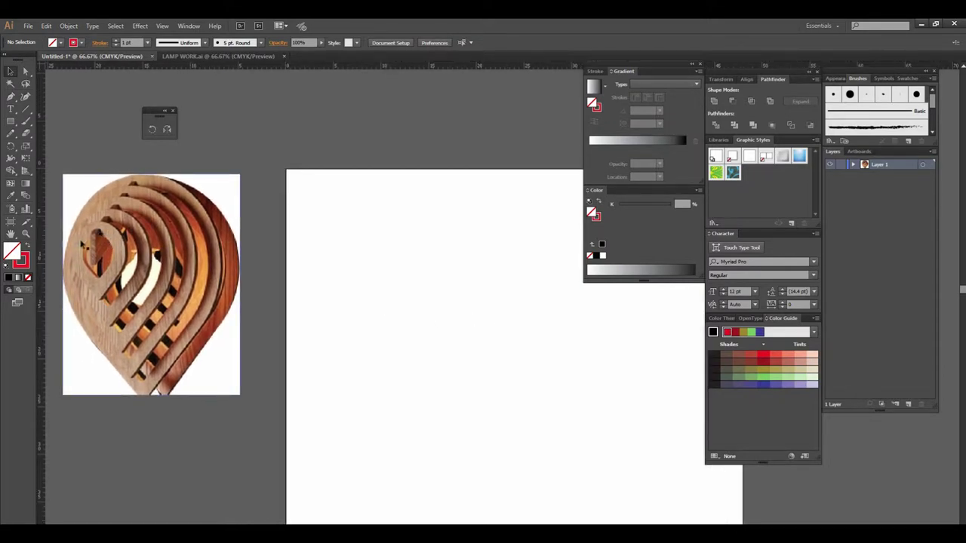
pyautogui.moveTo(498, 360); pyautogui.dragTo(351, 336)
pyautogui.hotkey('ctrl', '=')
pyautogui.moveTo(442, 276)
pyautogui.mouseDown()
pyautogui.moveTo(452, 367)
pyautogui.moveTo(446, 297)
pyautogui.moveTo(470, 313)
pyautogui.moveTo(406, 294)
pyautogui.mouseUp()
pyautogui.moveTo(210, 229); pyautogui.dragTo(269, 233)
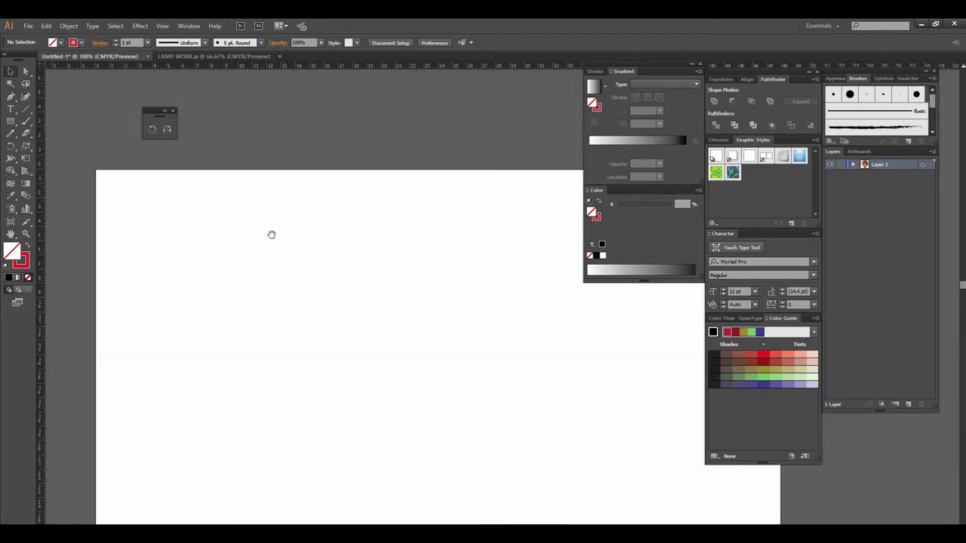
# - Draw a circle about 9.81 cm wide in the middle of the artboard with the Ellipse Tool
pyautogui.click(11, 120)
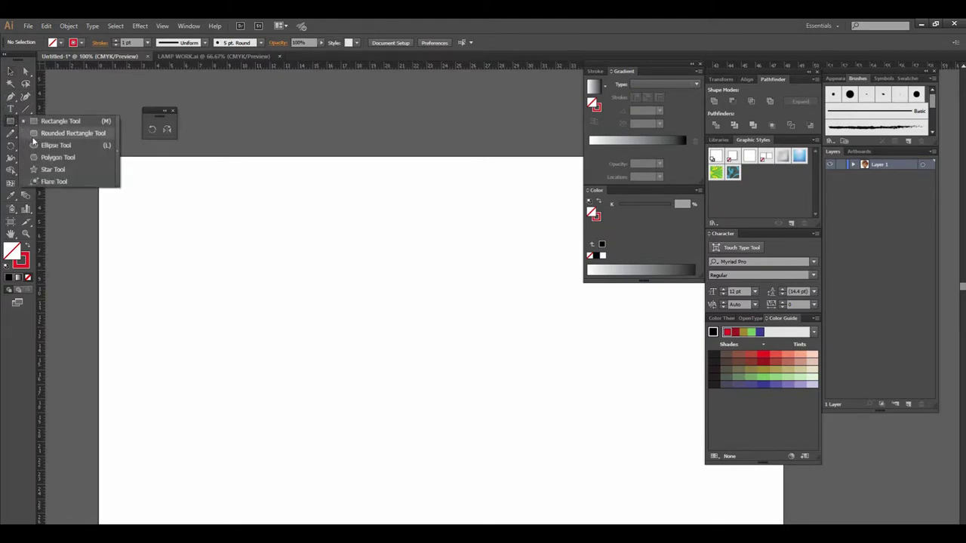
pyautogui.click(38, 145)
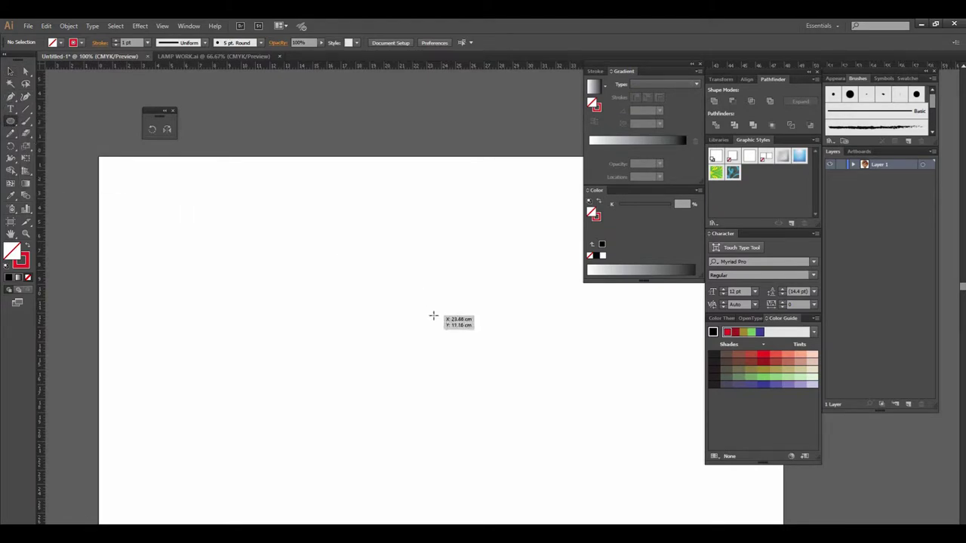
pyautogui.moveTo(345, 274); pyautogui.dragTo(484, 384)
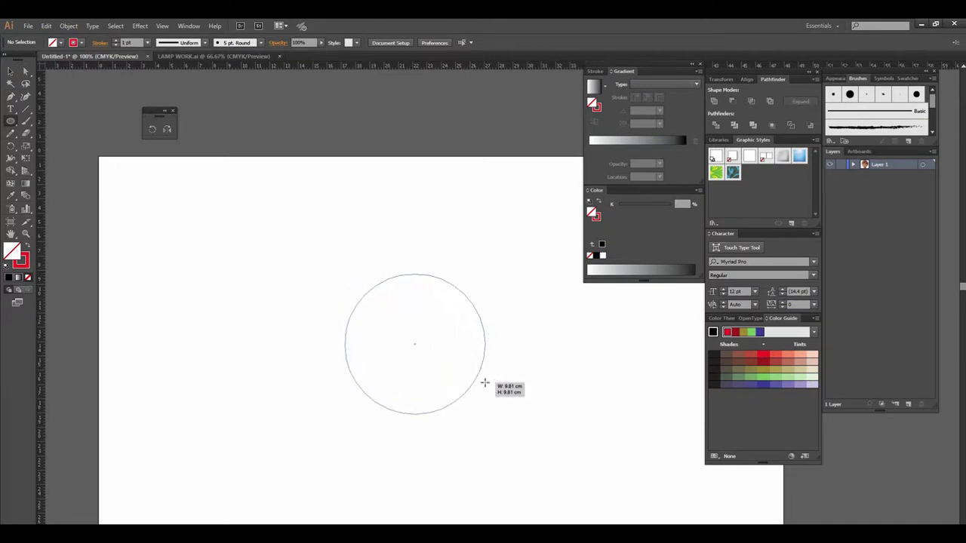
# - Give the circle a solid black fill and no stroke, then deselect it
pyautogui.click(11, 72)
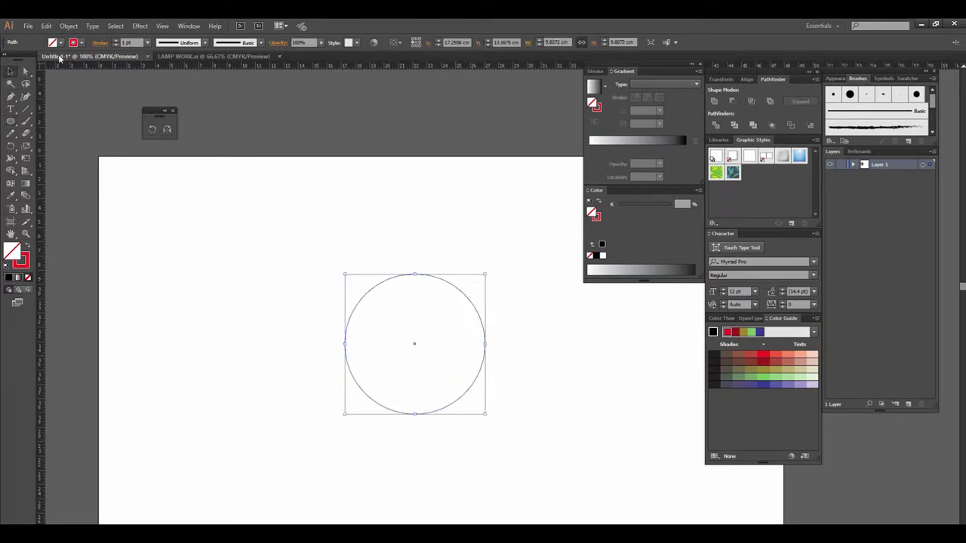
pyautogui.click(60, 43)
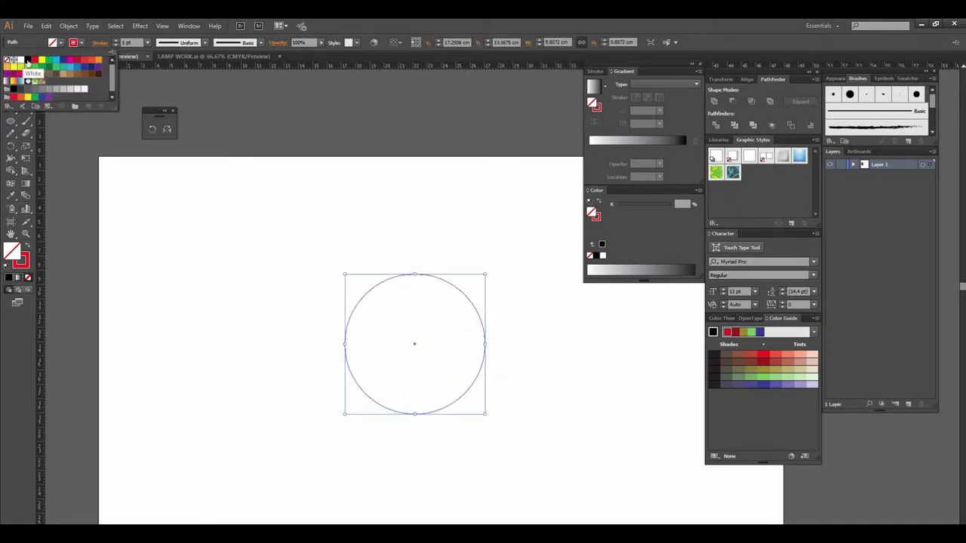
pyautogui.click(29, 80)
pyautogui.click(82, 44)
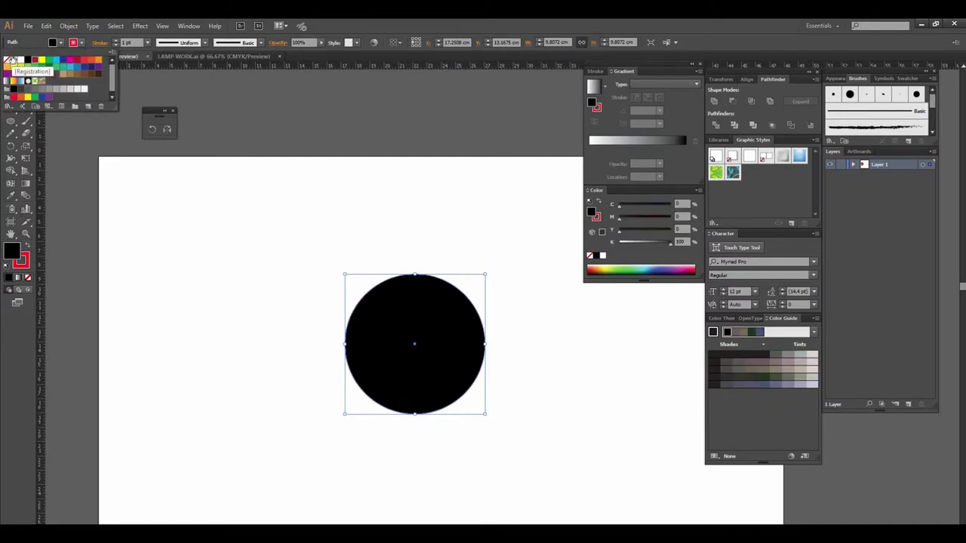
pyautogui.click(7, 59)
pyautogui.click(4, 133)
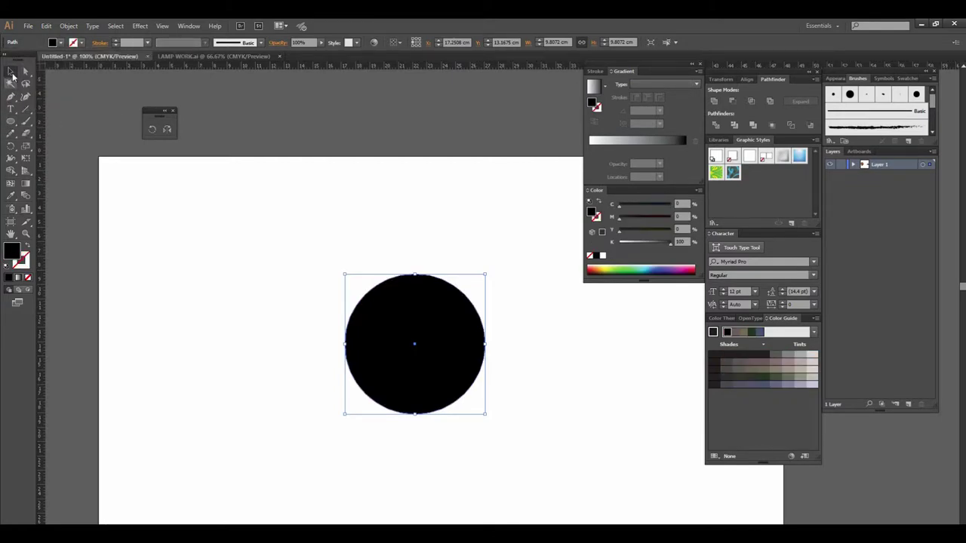
pyautogui.click(535, 456)
pyautogui.hotkey('ctrl', '=')
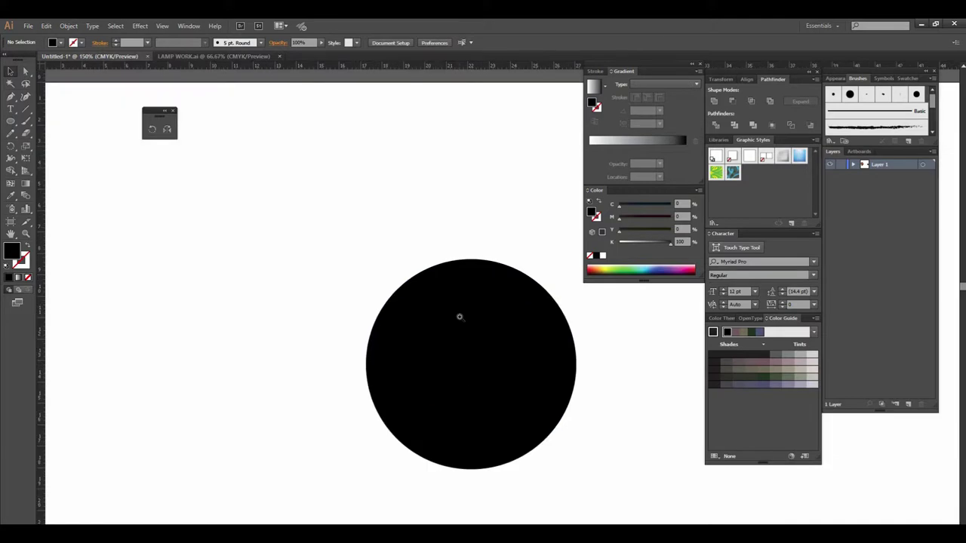
# - Try a vertical guide at the circle's left edge, then remove it again
pyautogui.moveTo(369, 311); pyautogui.dragTo(206, 282)
pyautogui.click(327, 305)
pyautogui.moveTo(327, 305); pyautogui.dragTo(358, 315)
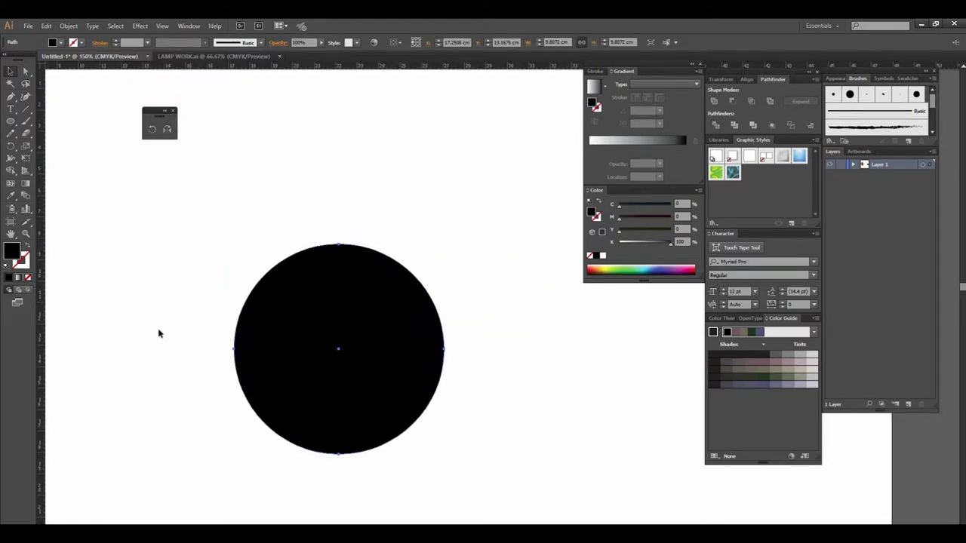
pyautogui.moveTo(43, 332); pyautogui.dragTo(231, 329)
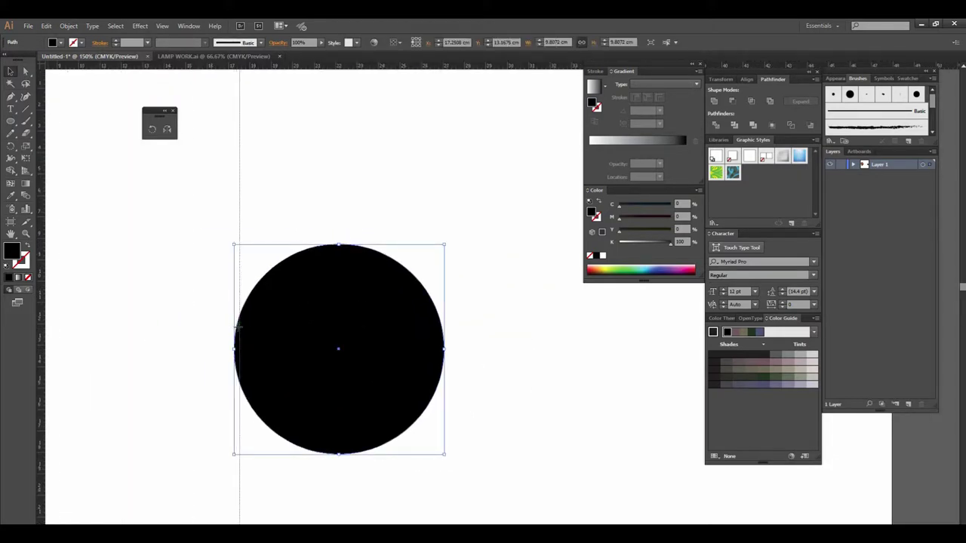
pyautogui.moveTo(230, 330)
pyautogui.mouseDown()
pyautogui.moveTo(33, 350)
pyautogui.moveTo(445, 366)
pyautogui.mouseUp()
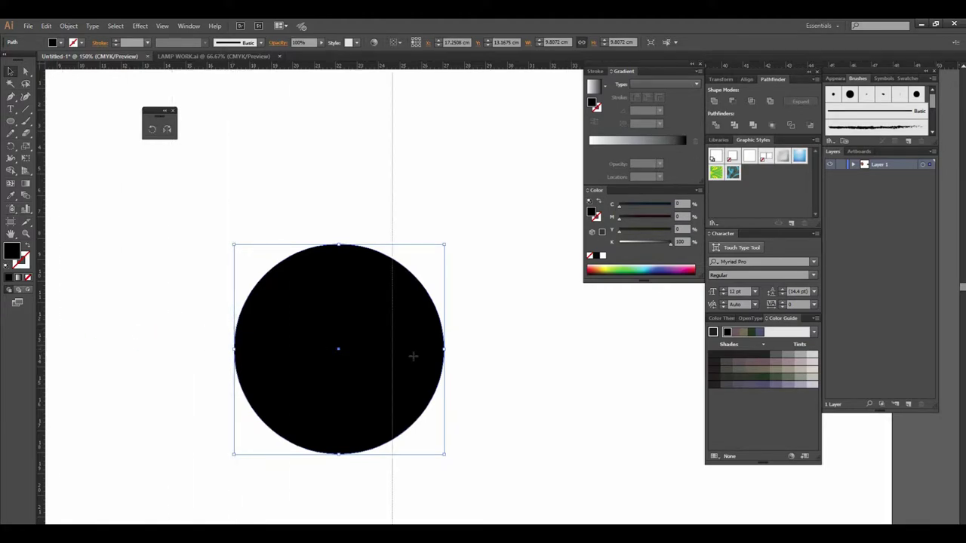
pyautogui.hotkey('ctrl', 'z')
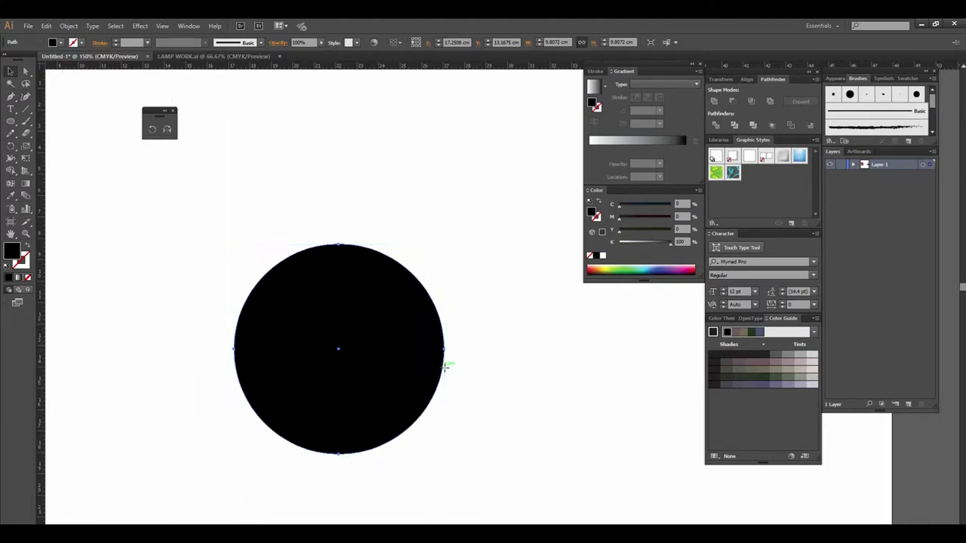
pyautogui.hotkey('ctrl', 'z')
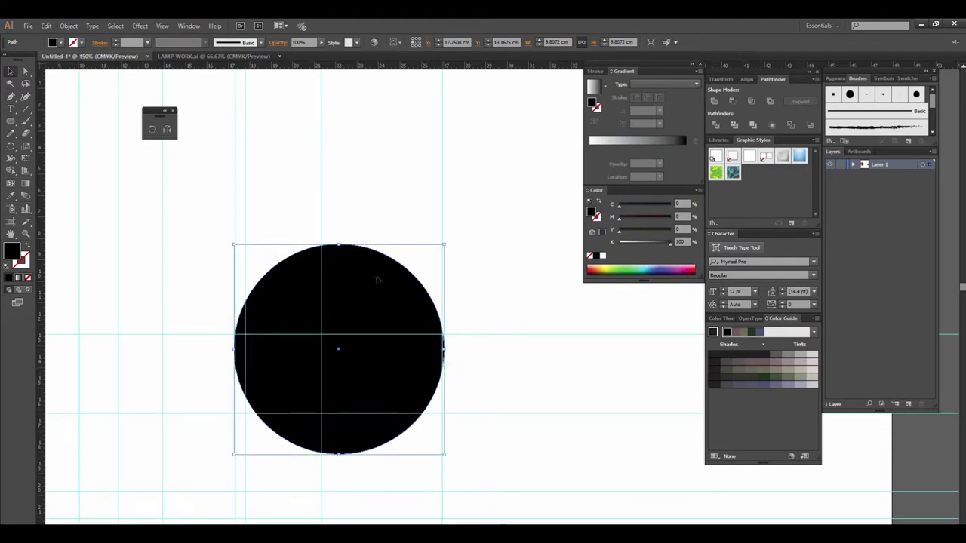
# - Drag a horizontal guide to the circle's top edge and a vertical guide through its centre
pyautogui.moveTo(347, 69); pyautogui.dragTo(367, 244)
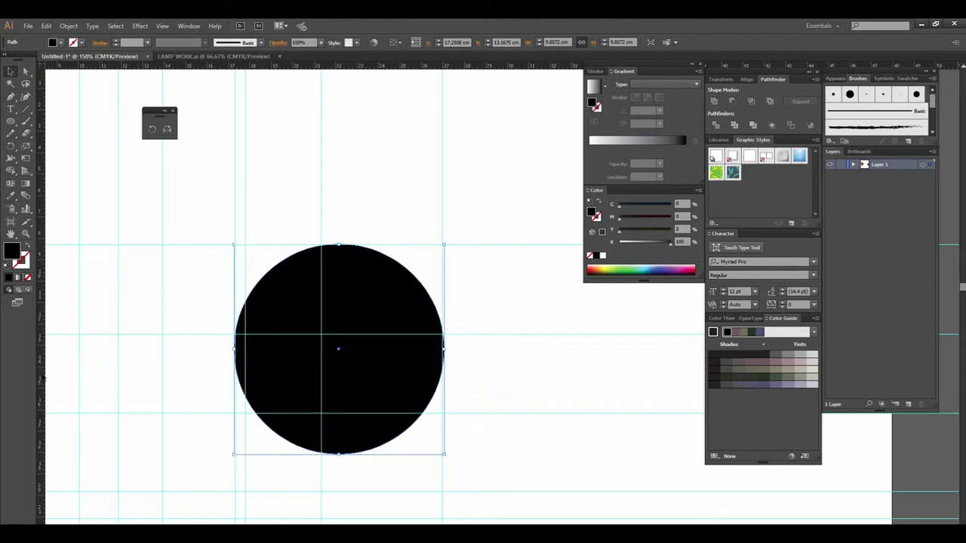
pyautogui.moveTo(47, 374); pyautogui.dragTo(338, 376)
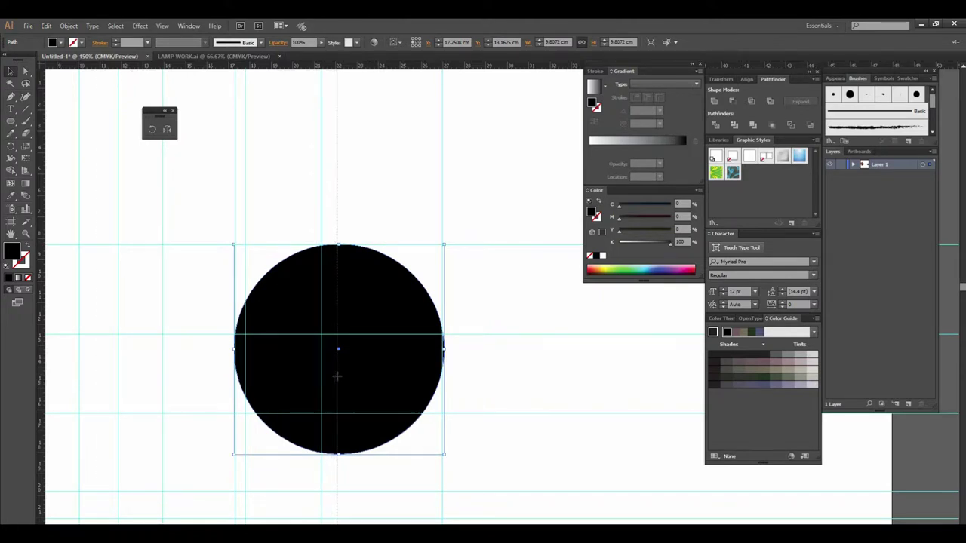
pyautogui.hotkey('ctrl', '+')
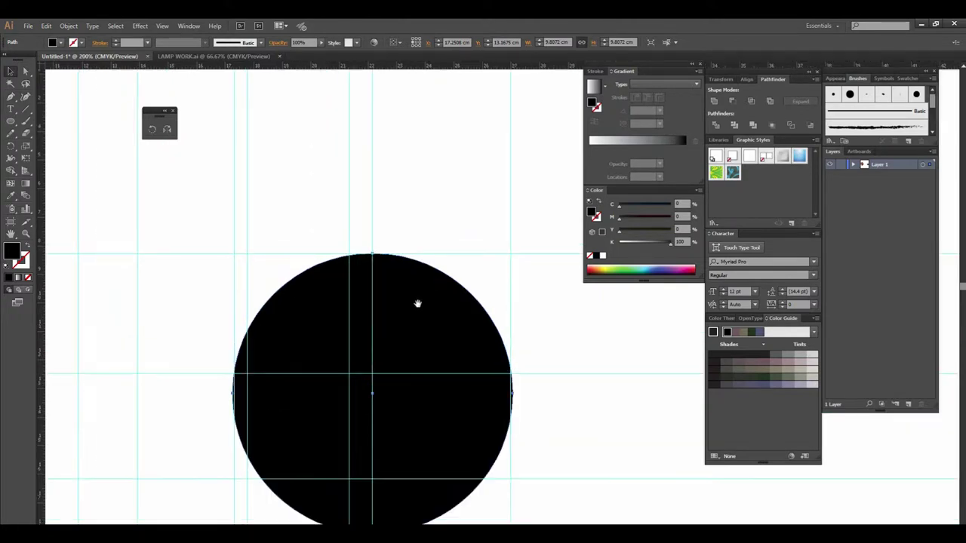
pyautogui.click(348, 240)
pyautogui.rightClick(348, 240)
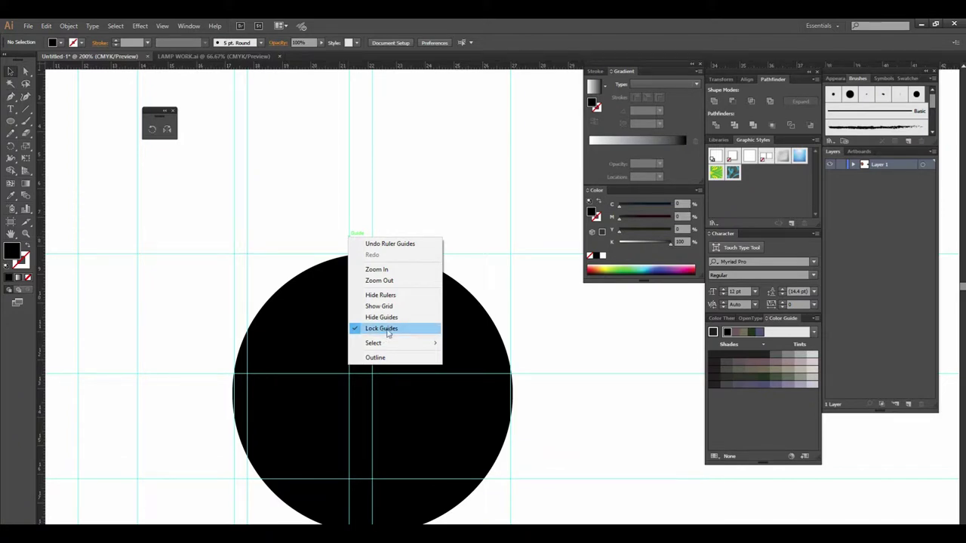
# - Unlock the guides and move the stray vertical guides off to the left
pyautogui.click(387, 330)
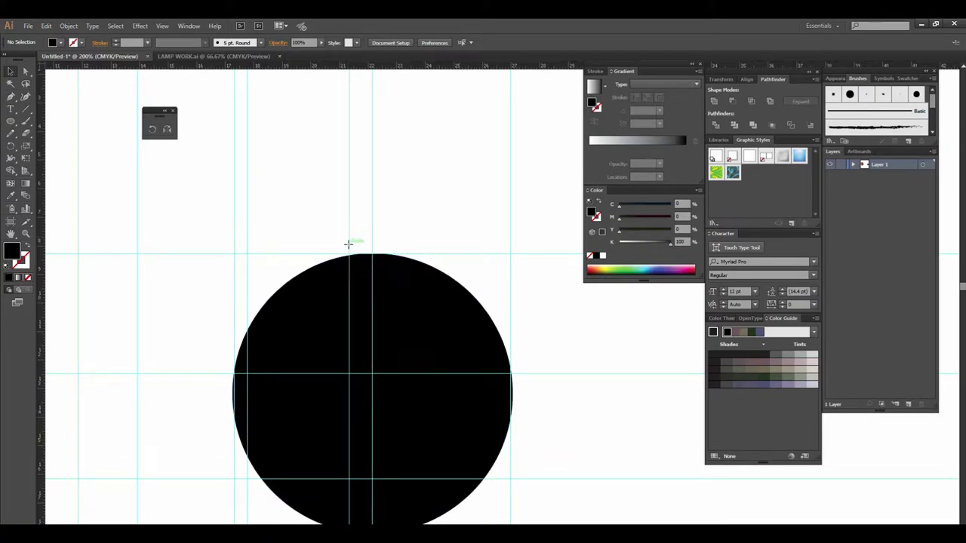
pyautogui.rightClick(348, 248)
pyautogui.click(395, 203)
pyautogui.moveTo(351, 211); pyautogui.dragTo(125, 222)
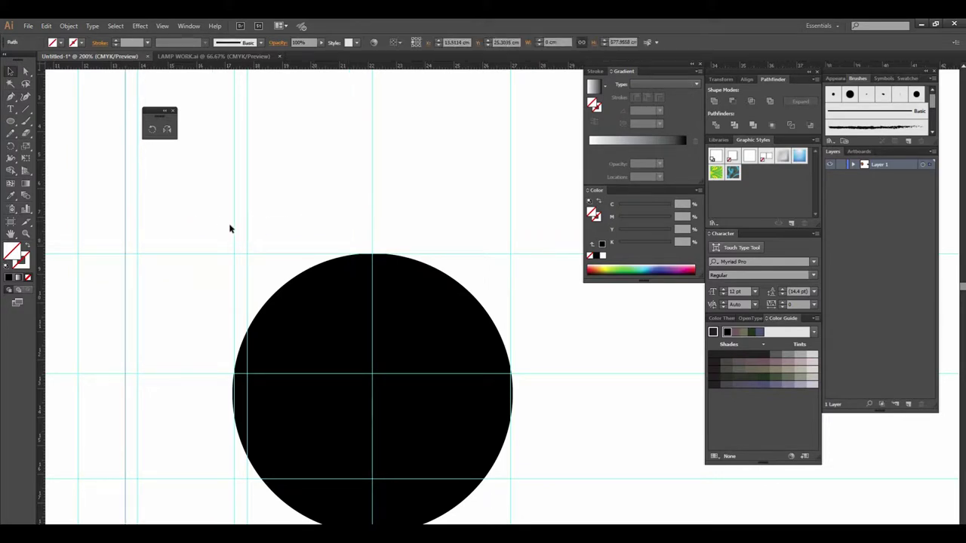
pyautogui.moveTo(246, 231); pyautogui.dragTo(110, 252)
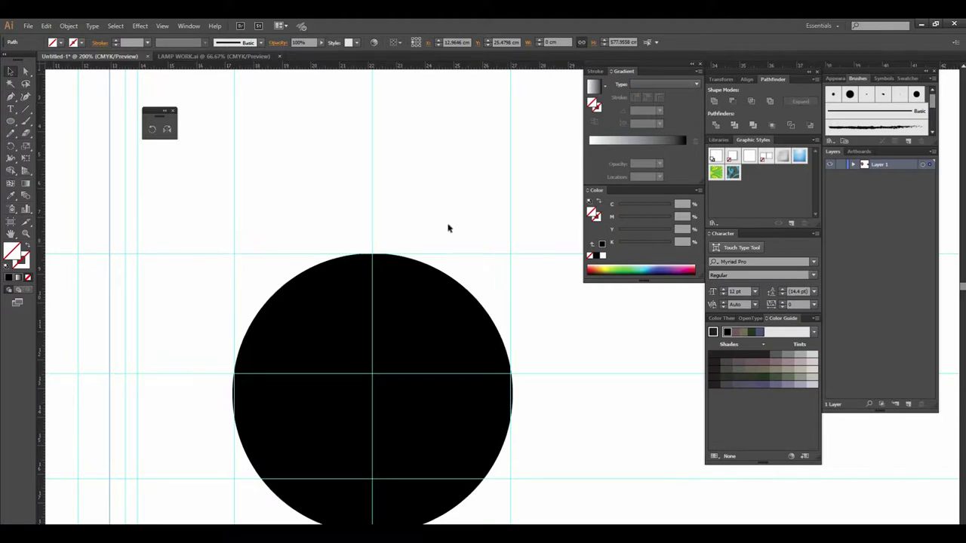
pyautogui.hotkey('ctrl', '-')
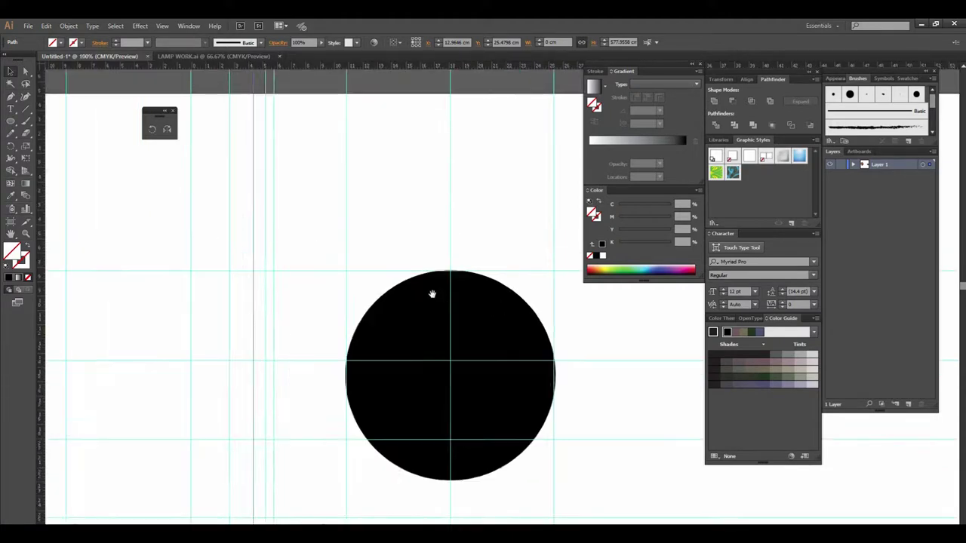
pyautogui.hotkey('ctrl', '-')
pyautogui.moveTo(277, 301); pyautogui.dragTo(209, 323)
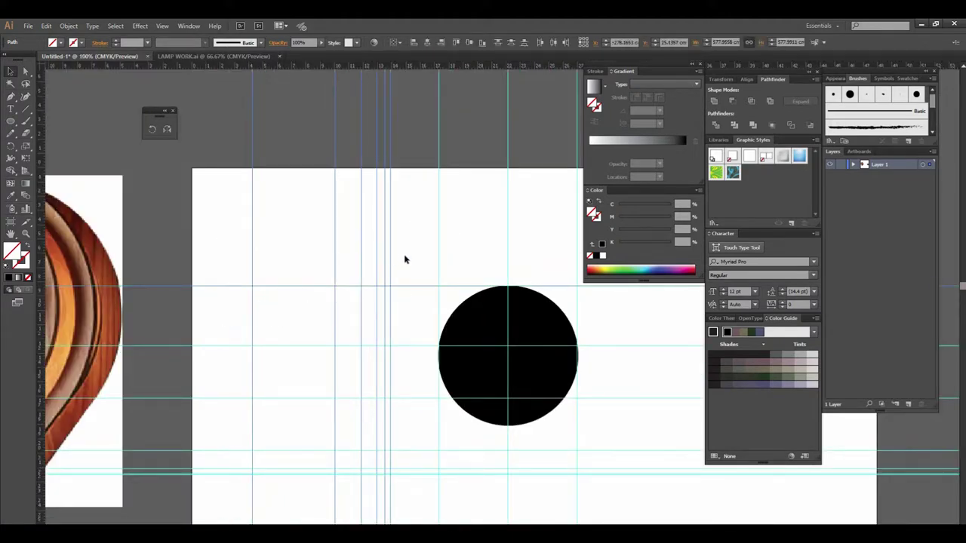
pyautogui.moveTo(414, 224); pyautogui.dragTo(192, 259)
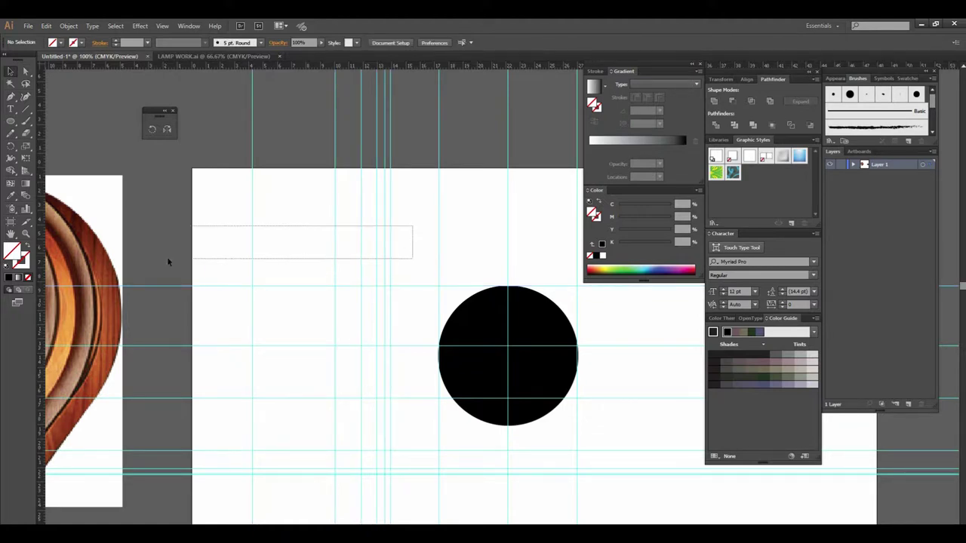
pyautogui.moveTo(390, 242); pyautogui.dragTo(144, 250)
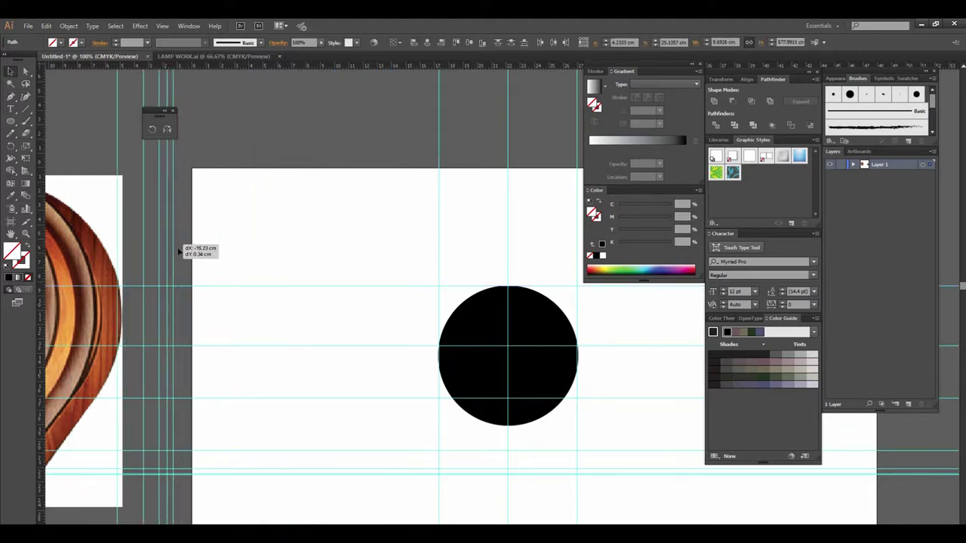
# - Zoom back in on the circle and lock the remaining guides
pyautogui.click(540, 307)
pyautogui.click(540, 307)
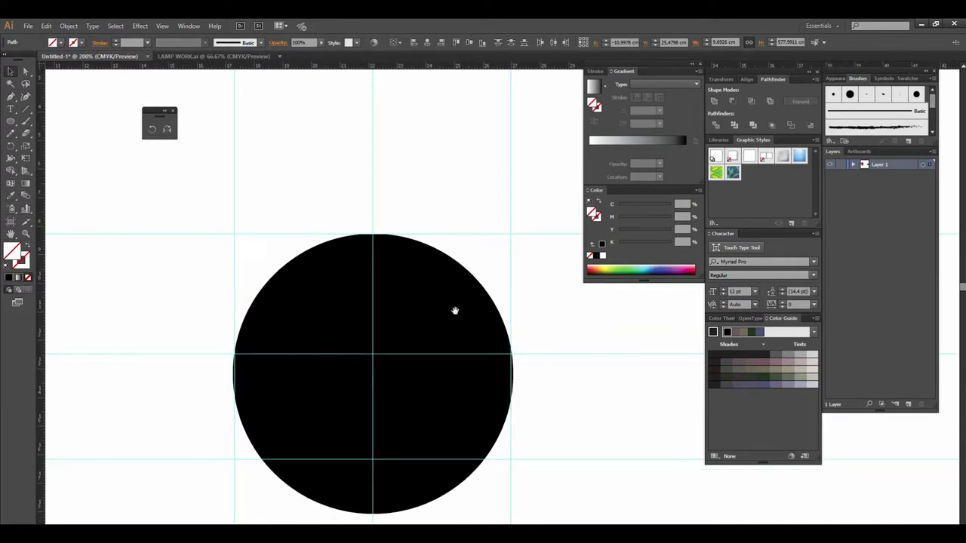
pyautogui.moveTo(521, 346); pyautogui.dragTo(464, 345)
pyautogui.click(464, 344)
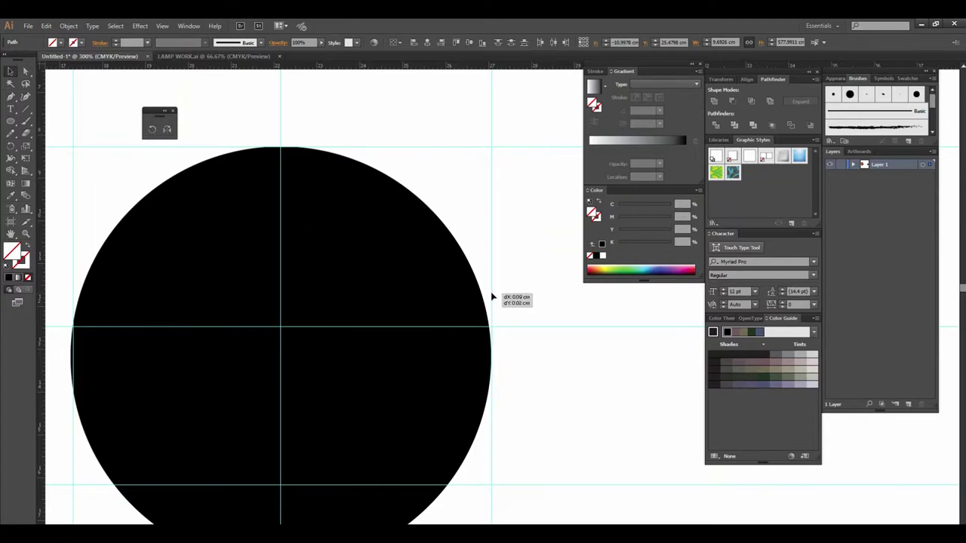
pyautogui.moveTo(325, 329); pyautogui.dragTo(462, 332)
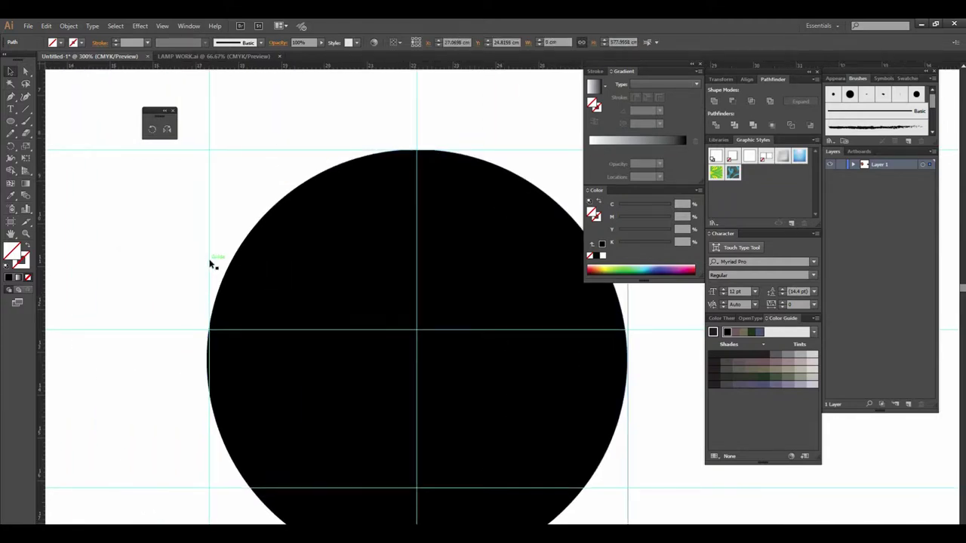
pyautogui.moveTo(269, 231); pyautogui.dragTo(257, 324)
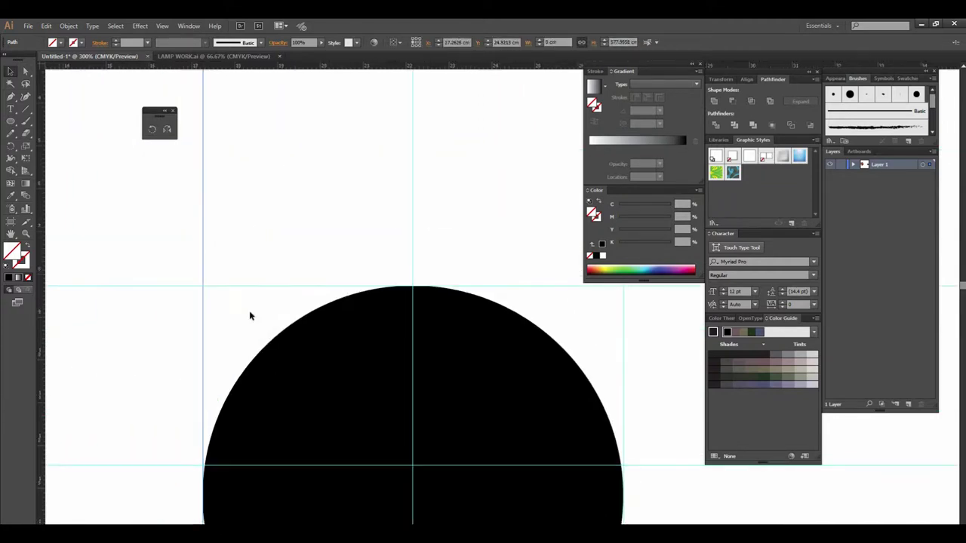
pyautogui.rightClick(205, 286)
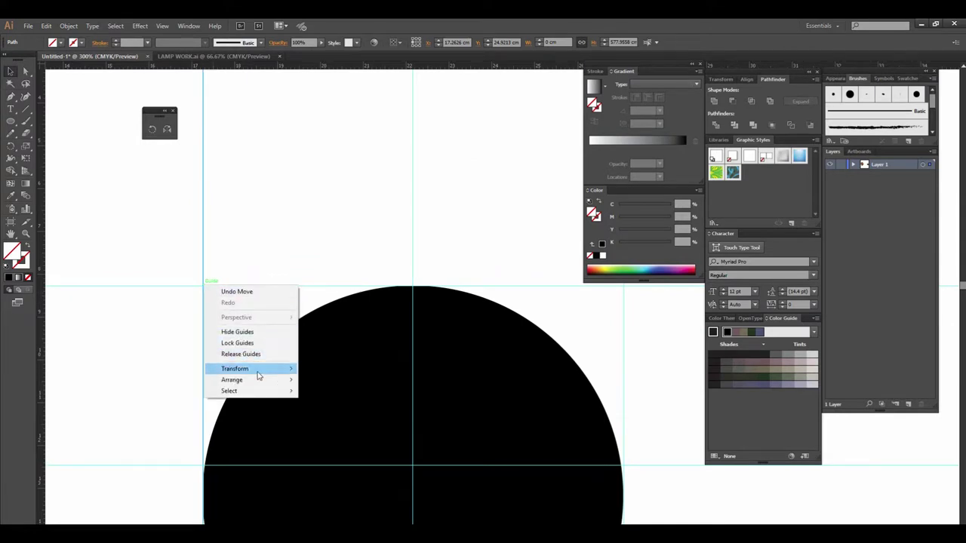
pyautogui.click(226, 342)
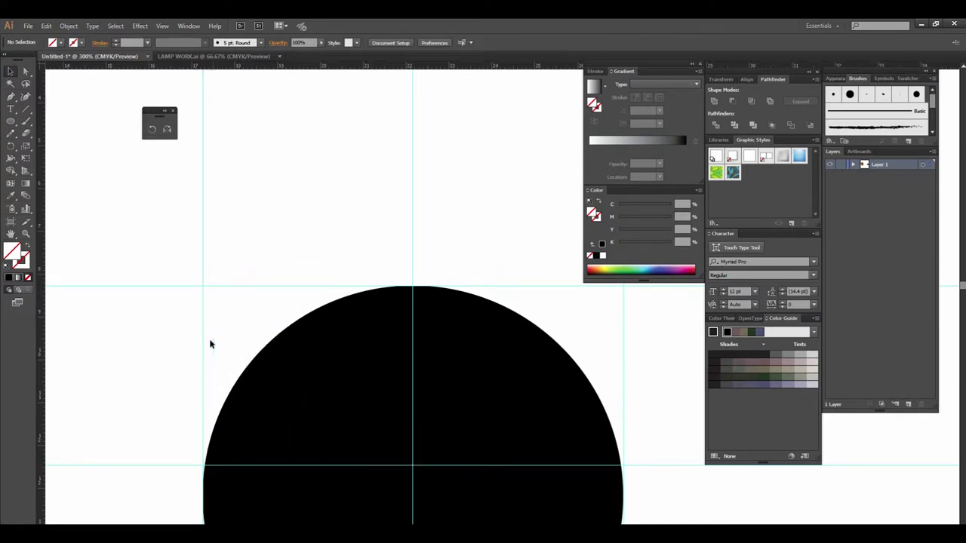
# - Lock the black circle via Object > Lock > Selection and zoom in on its top
pyautogui.keyDown('ctrl'); pyautogui.keyDown('alt'); pyautogui.click(453, 320); pyautogui.keyUp('alt'); pyautogui.keyUp('ctrl')
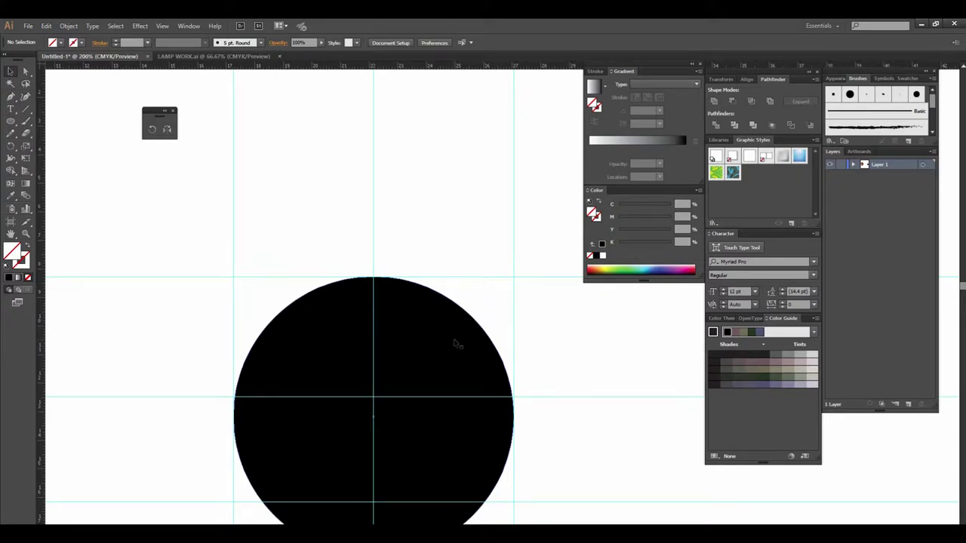
pyautogui.keyDown('ctrl'); pyautogui.click(494, 315); pyautogui.keyUp('ctrl')
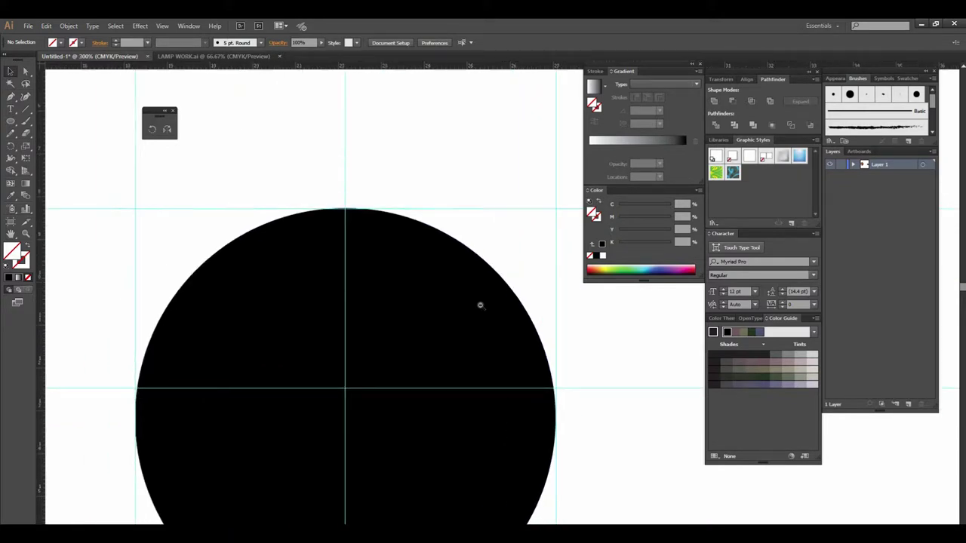
pyautogui.keyDown('ctrl'); pyautogui.keyDown('alt'); pyautogui.click(479, 327); pyautogui.keyUp('alt'); pyautogui.keyUp('ctrl')
pyautogui.moveTo(491, 260); pyautogui.dragTo(469, 346)
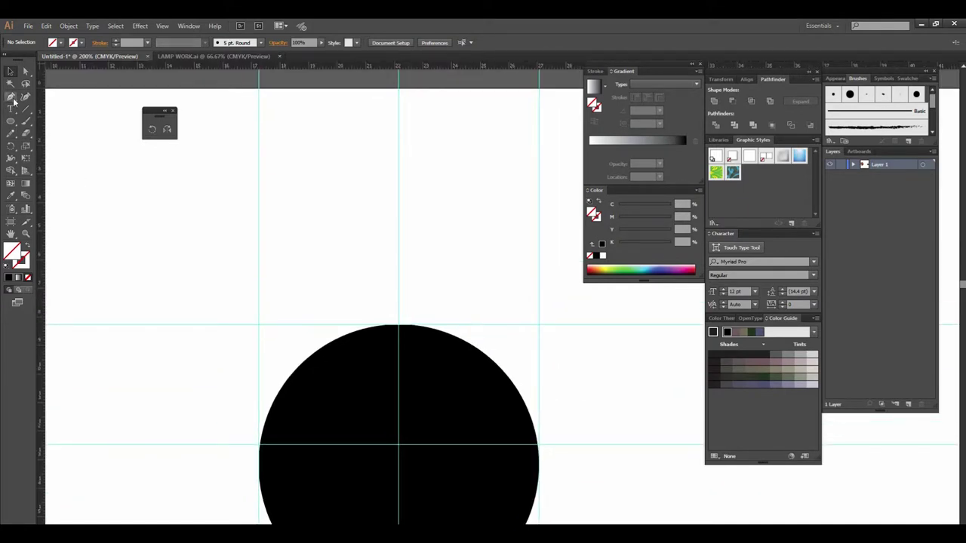
pyautogui.click(378, 394)
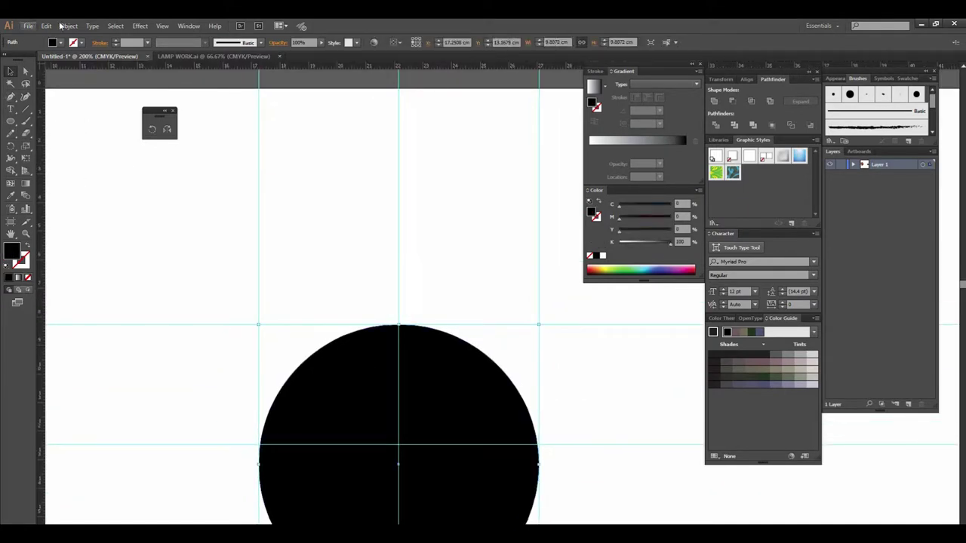
pyautogui.click(68, 26)
pyautogui.click(219, 86)
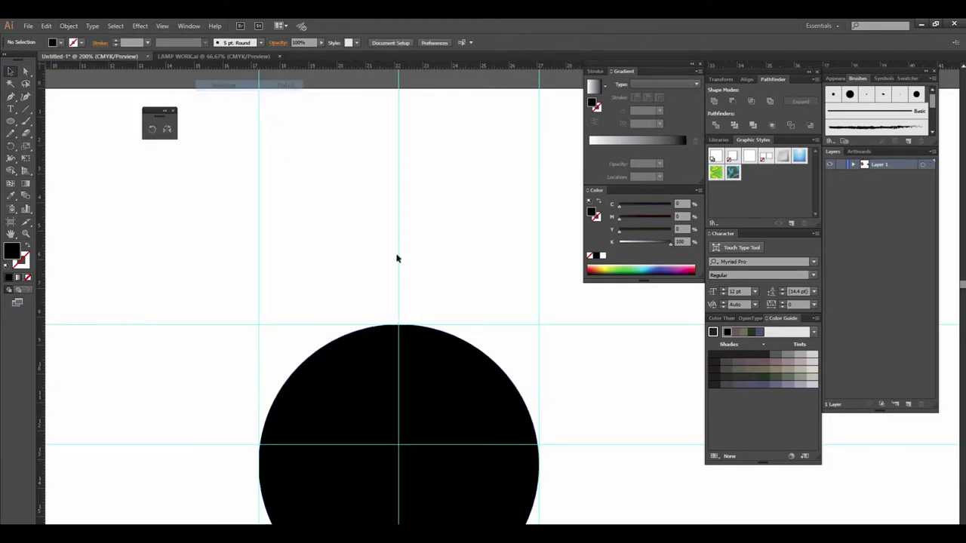
pyautogui.hotkey('ctrl', '+')
pyautogui.moveTo(441, 325)
pyautogui.mouseDown()
pyautogui.moveTo(384, 339)
pyautogui.moveTo(414, 329)
pyautogui.moveTo(412, 340)
pyautogui.mouseUp()
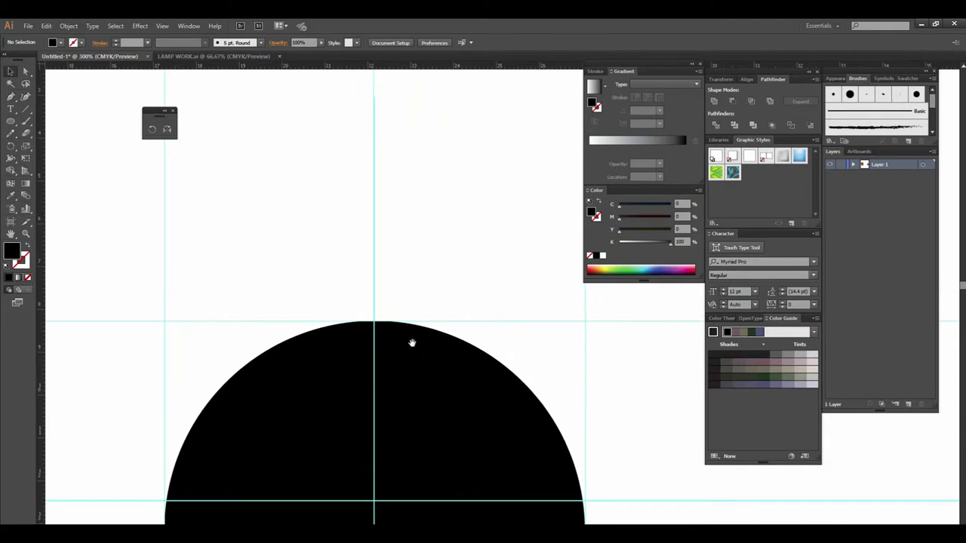
pyautogui.click(10, 98)
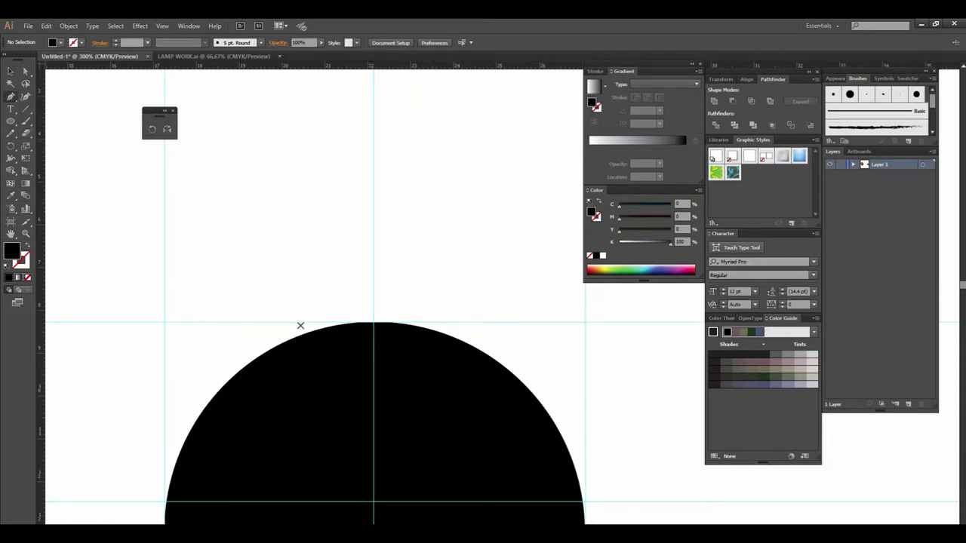
# - Pen a curved path from the circle's upper-left edge to a tip on the centre guide
pyautogui.click(259, 356)
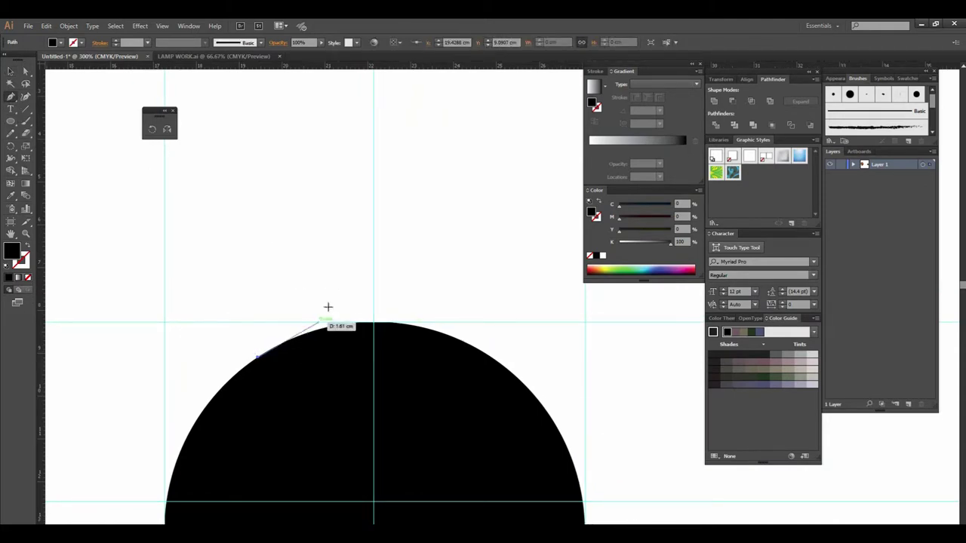
pyautogui.click(373, 153)
pyautogui.moveTo(375, 141)
pyautogui.mouseDown()
pyautogui.moveTo(371, 129)
pyautogui.moveTo(380, 181)
pyautogui.moveTo(368, 228)
pyautogui.moveTo(388, 231)
pyautogui.mouseUp()
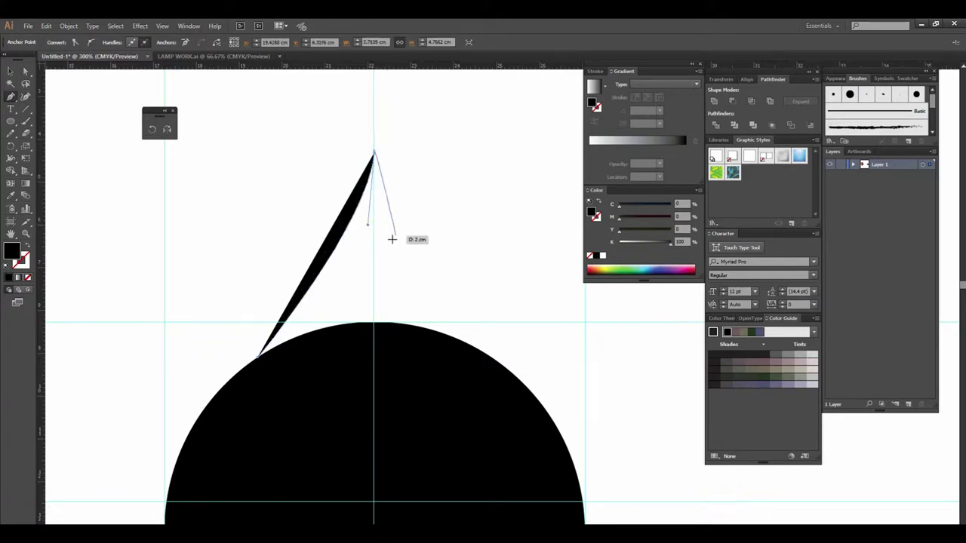
pyautogui.click(374, 340)
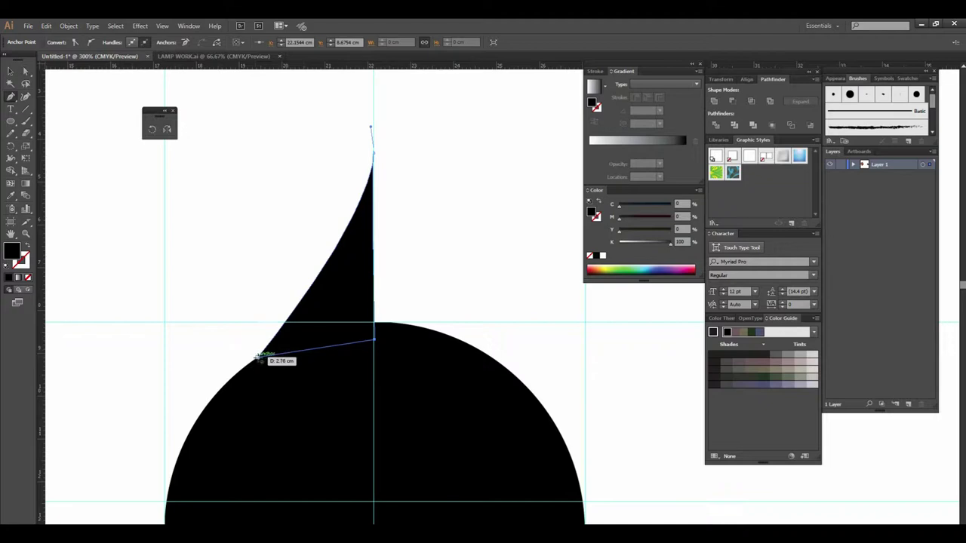
pyautogui.click(10, 70)
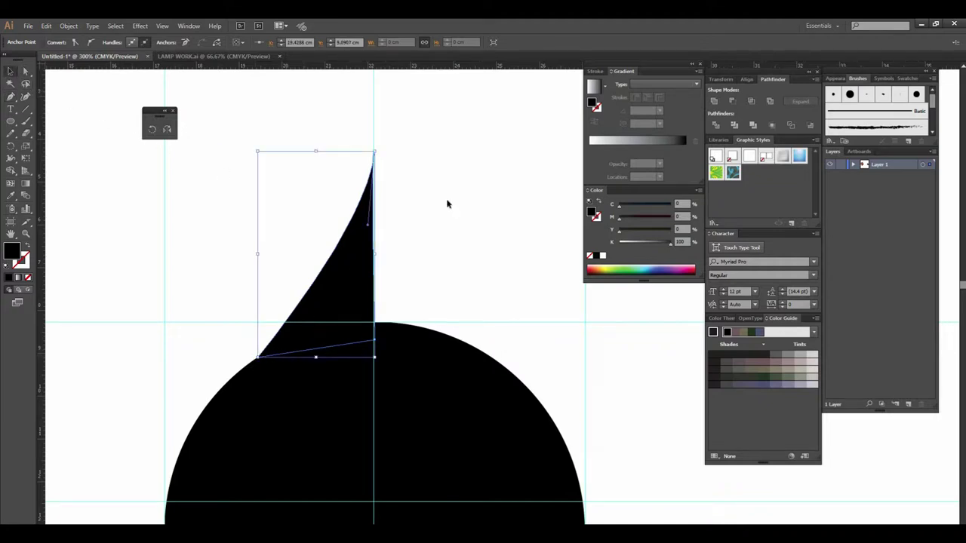
pyautogui.click(456, 206)
pyautogui.moveTo(459, 267)
pyautogui.mouseDown()
pyautogui.moveTo(488, 285)
pyautogui.moveTo(298, 189)
pyautogui.mouseUp()
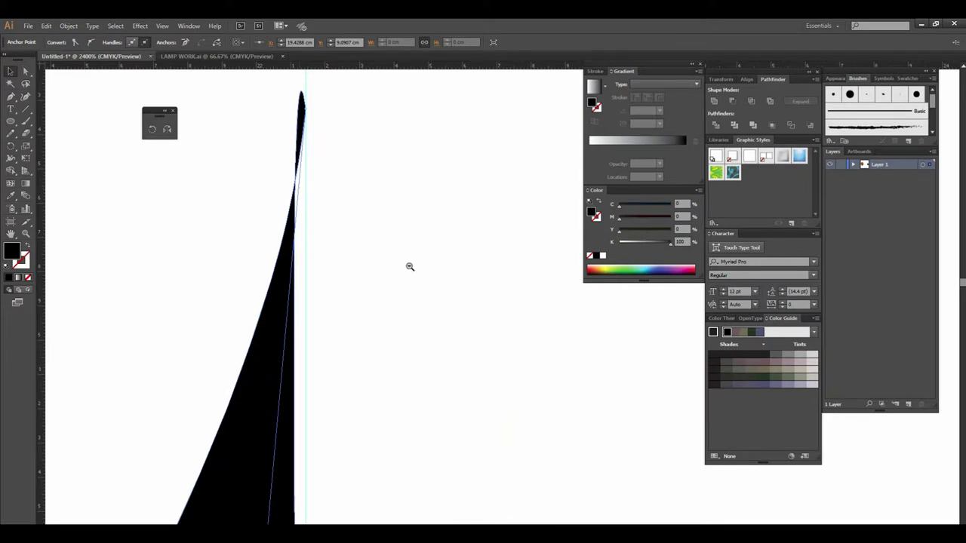
# - Reshape the peak's left edge near the tip and select the tip anchor to show its handles
pyautogui.moveTo(410, 266); pyautogui.dragTo(343, 404)
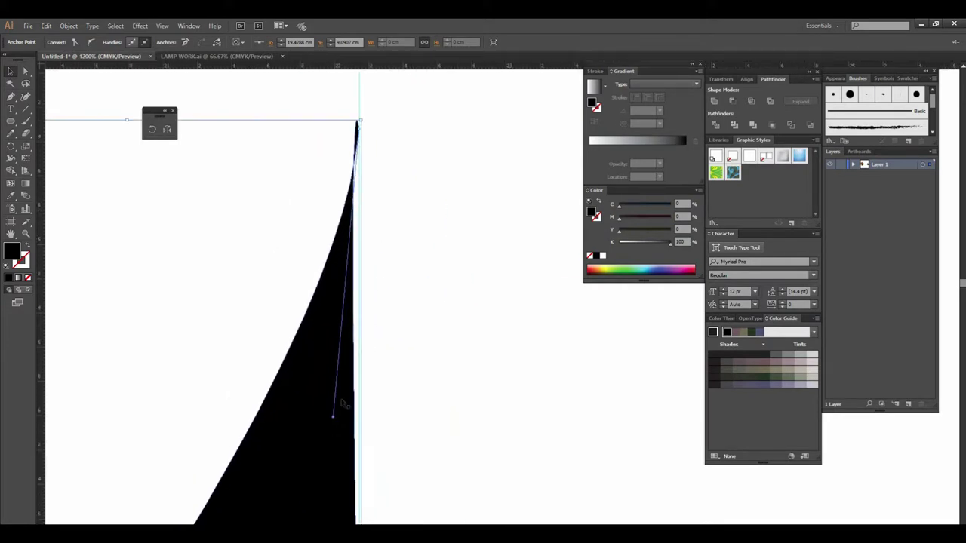
pyautogui.moveTo(333, 417)
pyautogui.mouseDown()
pyautogui.moveTo(397, 204)
pyautogui.moveTo(373, 196)
pyautogui.mouseUp()
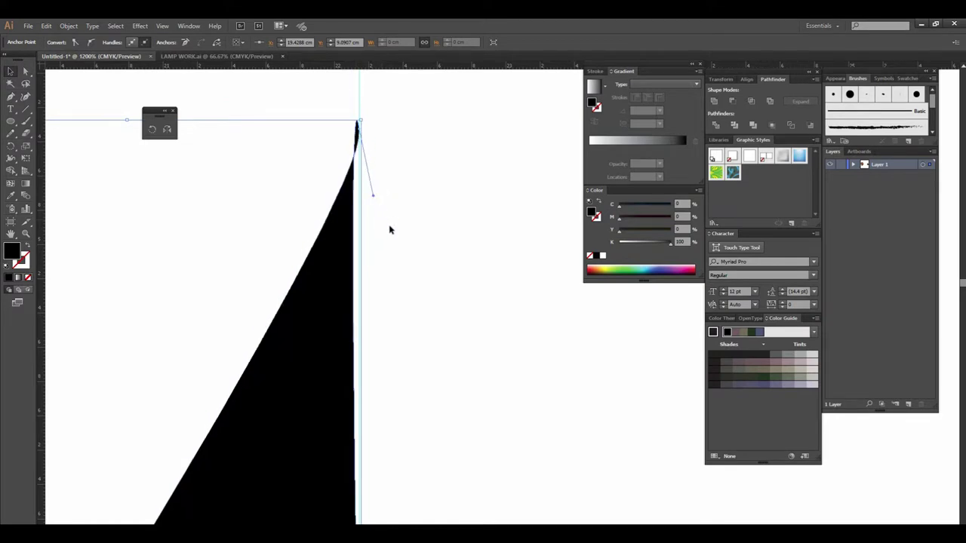
pyautogui.keyDown('alt'); pyautogui.click(424, 242); pyautogui.keyUp('alt')
pyautogui.click(535, 280)
pyautogui.click(411, 179)
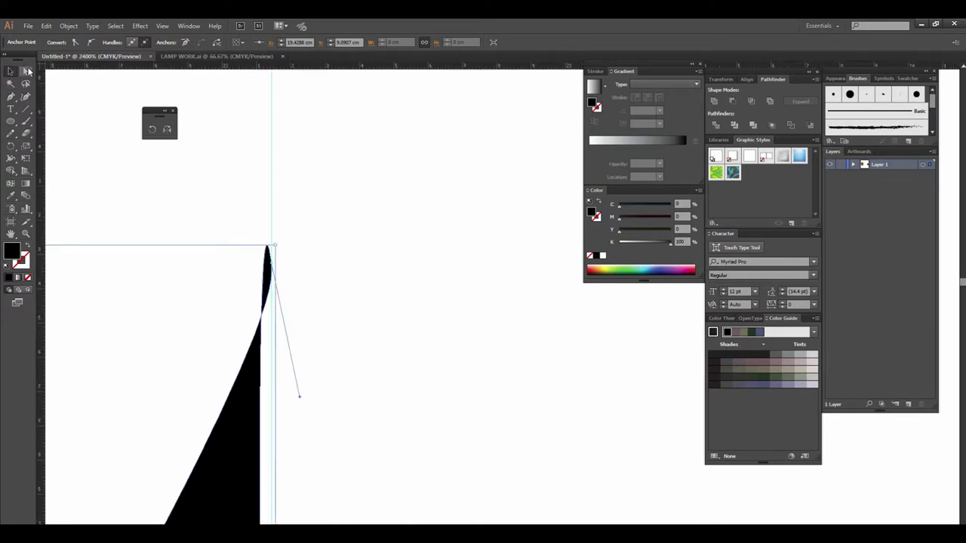
pyautogui.click(268, 246)
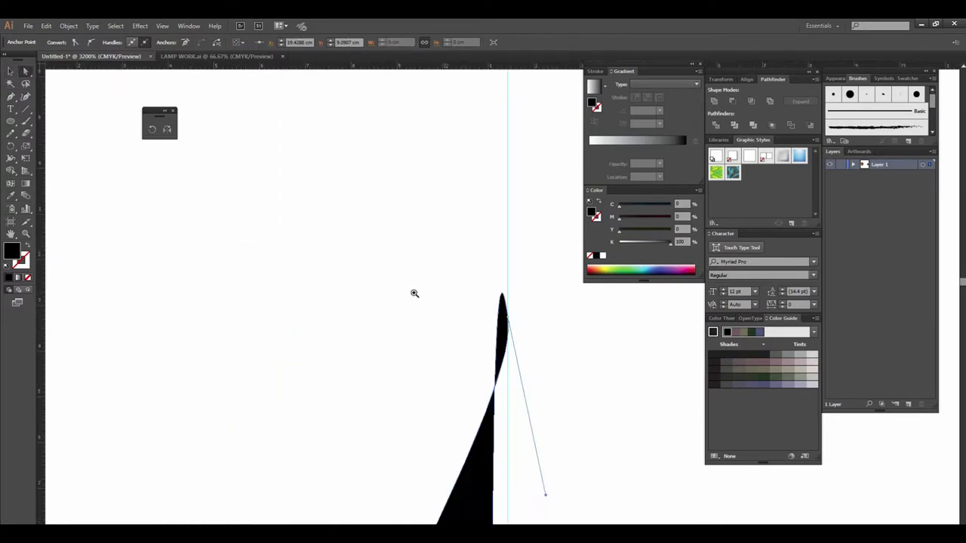
pyautogui.click(510, 321)
pyautogui.keyDown('alt'); pyautogui.click(515, 339); pyautogui.keyUp('alt')
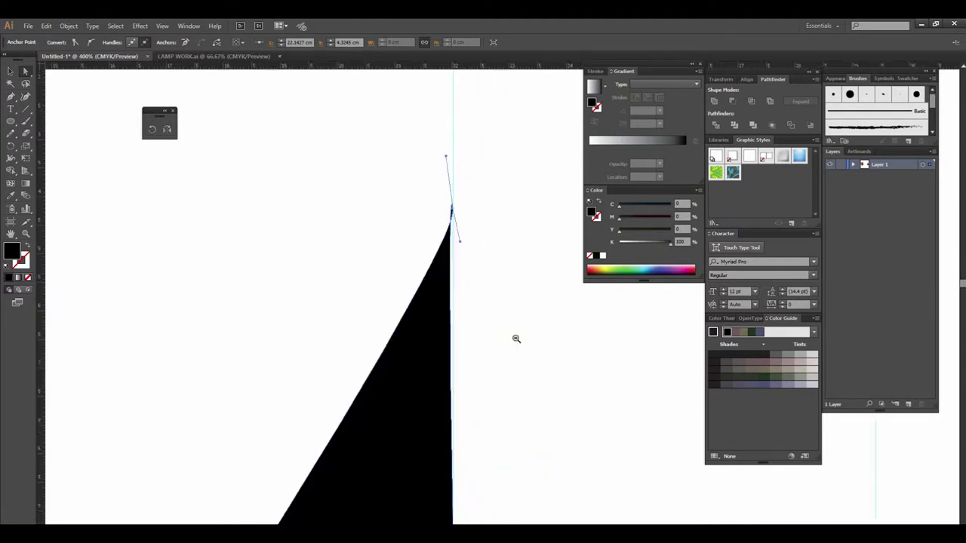
pyautogui.keyDown('alt'); pyautogui.click(513, 334); pyautogui.keyUp('alt')
pyautogui.keyDown('alt'); pyautogui.click(513, 332); pyautogui.keyUp('alt')
pyautogui.keyDown('alt'); pyautogui.click(479, 270); pyautogui.keyUp('alt')
pyautogui.keyDown('alt'); pyautogui.click(484, 270); pyautogui.keyUp('alt')
pyautogui.click(484, 270)
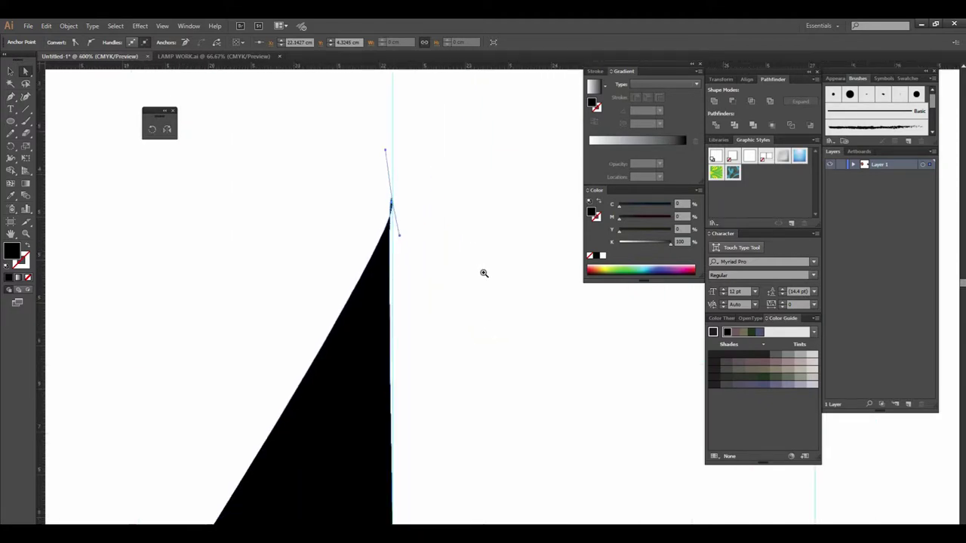
# - Drag the tip's direction handles onto the vertical guide to make a sharp point
pyautogui.moveTo(370, 138); pyautogui.dragTo(375, 253)
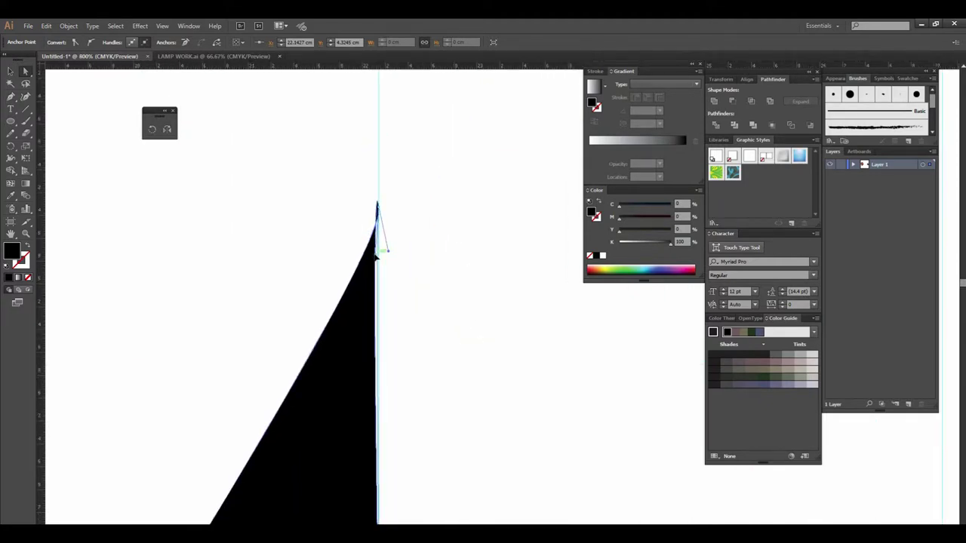
pyautogui.click(445, 268)
pyautogui.click(446, 268)
pyautogui.click(450, 271)
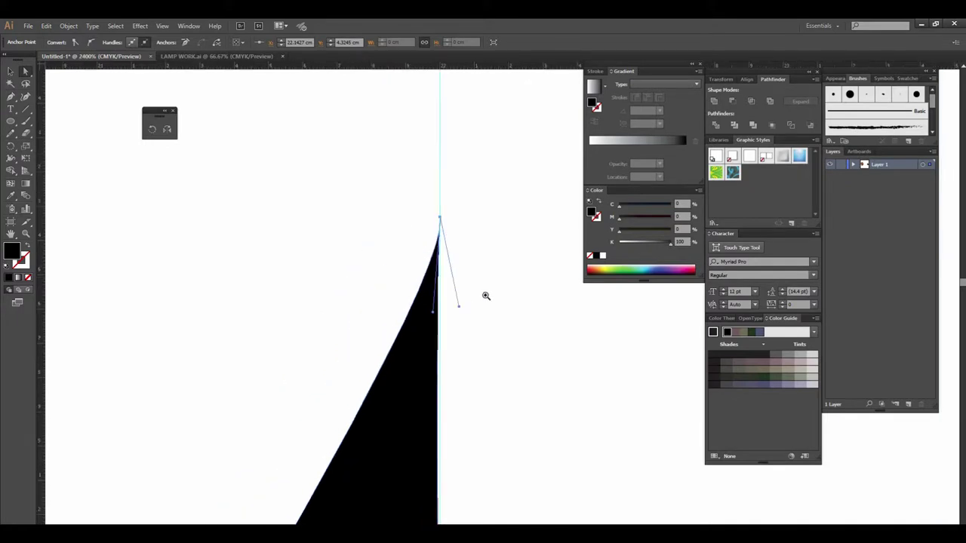
pyautogui.click(485, 295)
pyautogui.click(461, 333)
pyautogui.moveTo(462, 334); pyautogui.dragTo(360, 403)
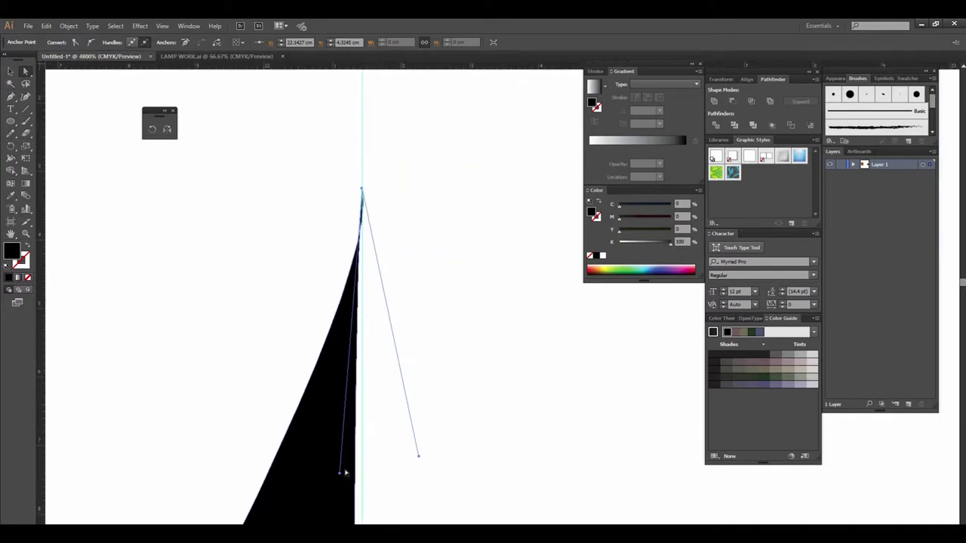
pyautogui.moveTo(341, 475); pyautogui.dragTo(359, 474)
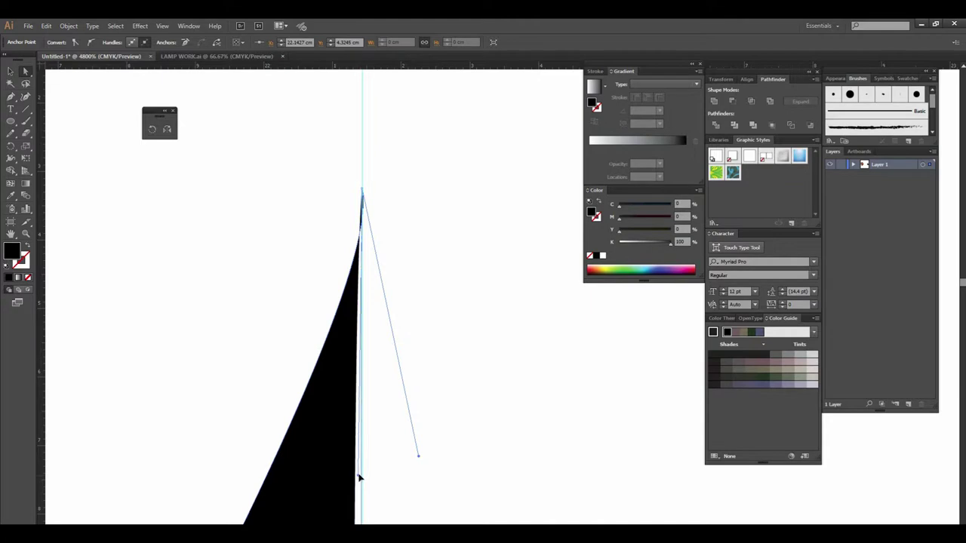
pyautogui.click(470, 363)
pyautogui.moveTo(436, 438); pyautogui.dragTo(349, 451)
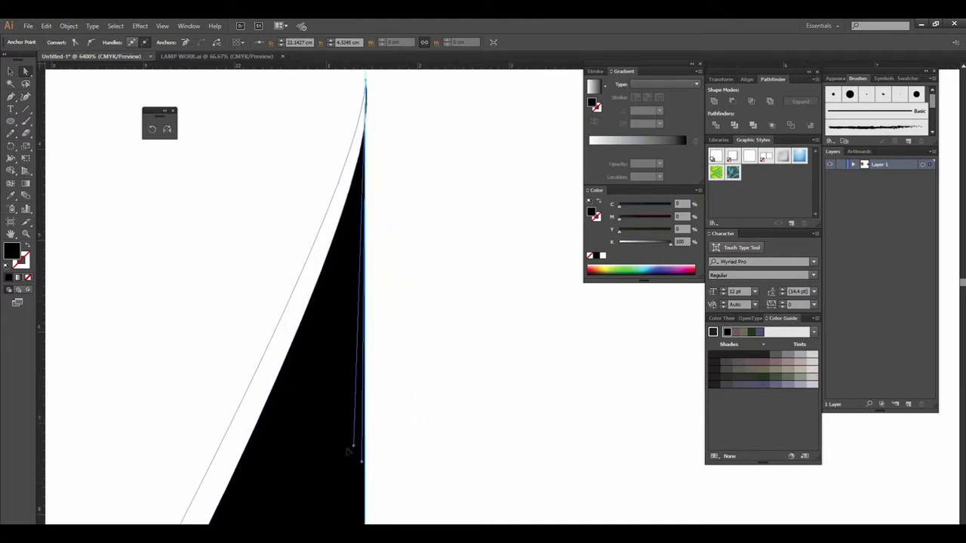
pyautogui.click(447, 443)
pyautogui.keyDown('ctrl'); pyautogui.keyDown('alt'); pyautogui.click(505, 401); pyautogui.keyUp('alt'); pyautogui.keyUp('ctrl')
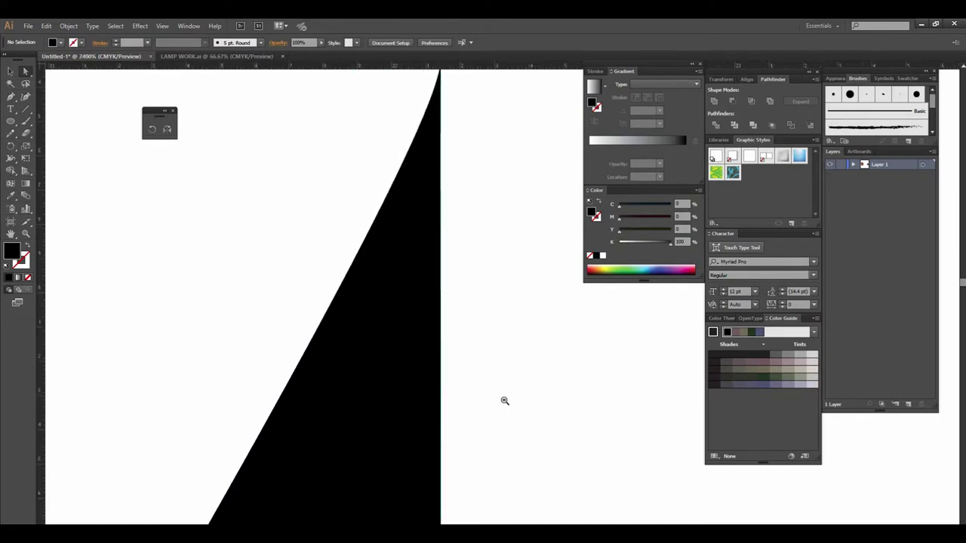
pyautogui.keyDown('ctrl'); pyautogui.keyDown('alt'); pyautogui.click(504, 400); pyautogui.keyUp('alt'); pyautogui.keyUp('ctrl')
pyautogui.keyDown('ctrl'); pyautogui.keyDown('alt'); pyautogui.click(504, 400); pyautogui.keyUp('alt'); pyautogui.keyUp('ctrl')
pyautogui.keyDown('ctrl'); pyautogui.keyDown('alt'); pyautogui.click(503, 400); pyautogui.keyUp('alt'); pyautogui.keyUp('ctrl')
pyautogui.keyDown('ctrl'); pyautogui.keyDown('alt'); pyautogui.click(504, 400); pyautogui.keyUp('alt'); pyautogui.keyUp('ctrl')
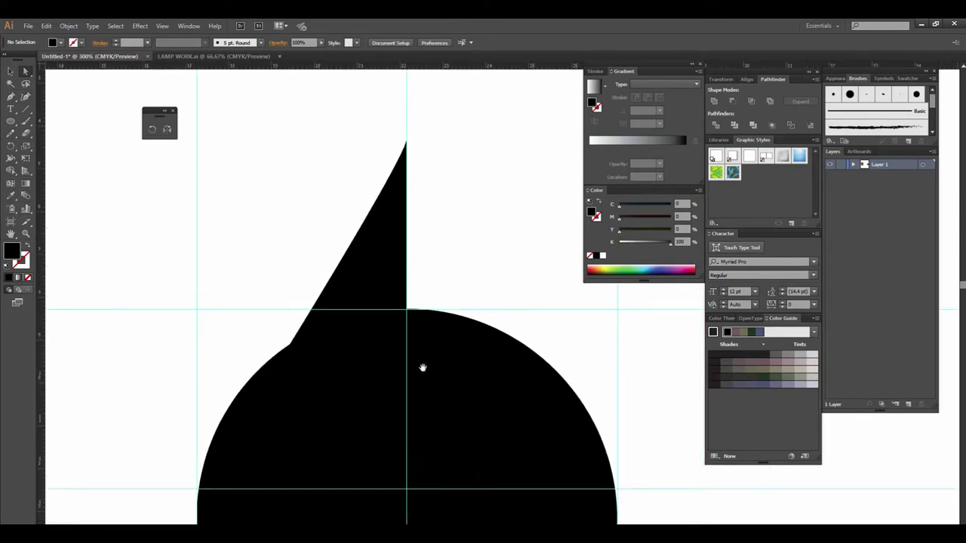
# - Select the triangular peak and zoom in to inspect its straight diagonal edge and apex
pyautogui.moveTo(423, 368); pyautogui.dragTo(415, 385)
pyautogui.click(10, 70)
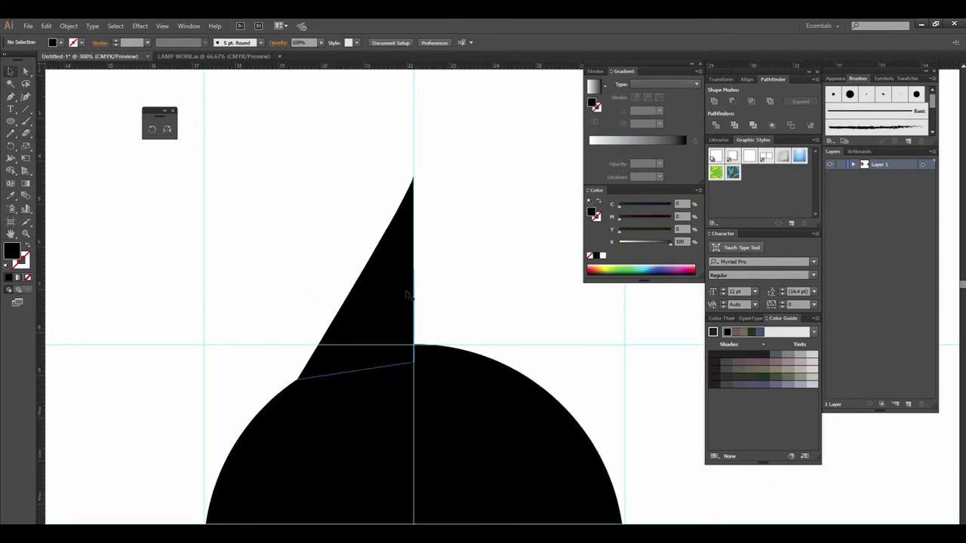
pyautogui.click(384, 320)
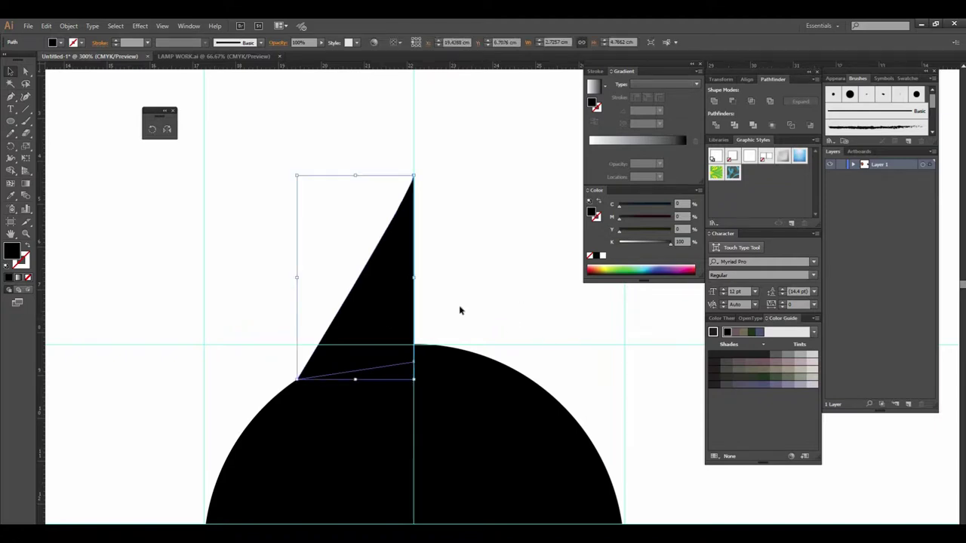
pyautogui.hotkey('ctrl', '+')
pyautogui.hotkey('ctrl', '+')
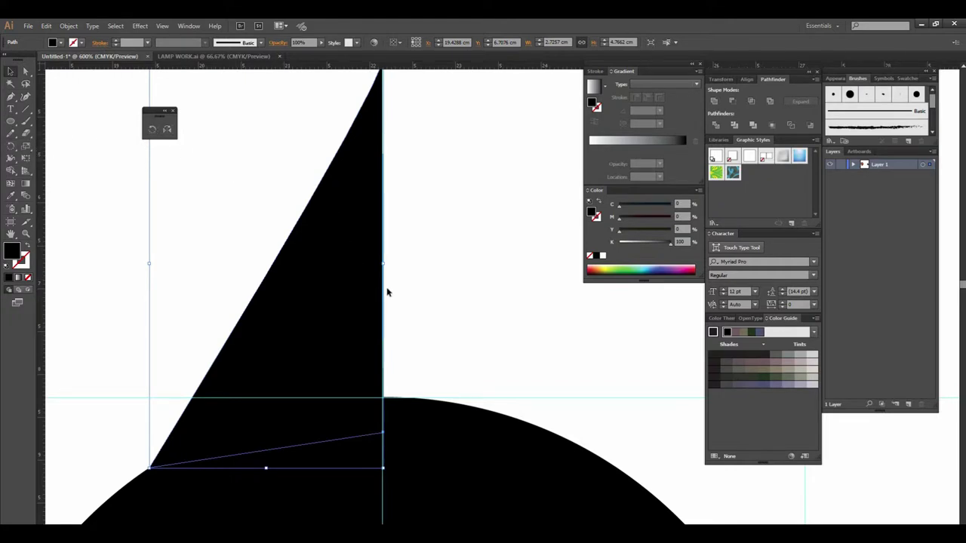
pyautogui.moveTo(470, 302); pyautogui.dragTo(467, 311)
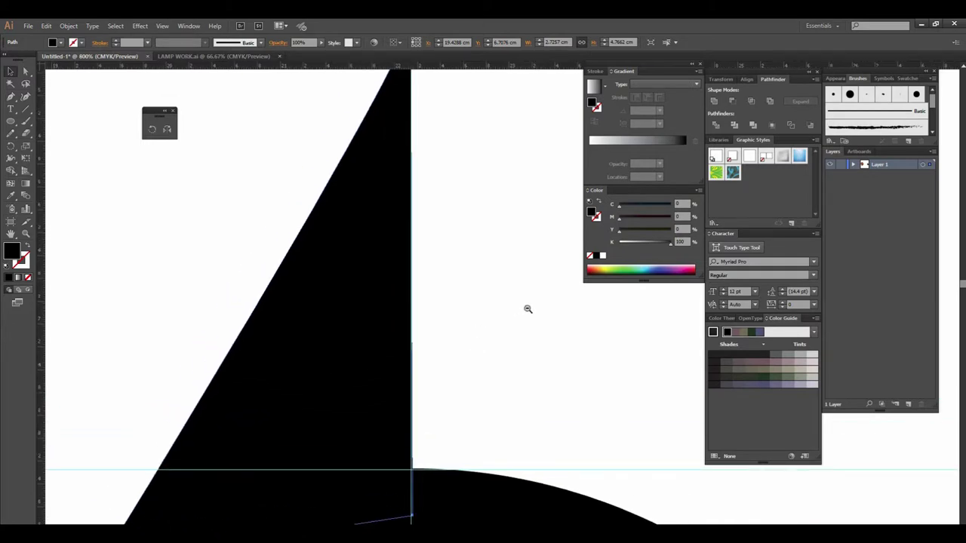
pyautogui.click(467, 311)
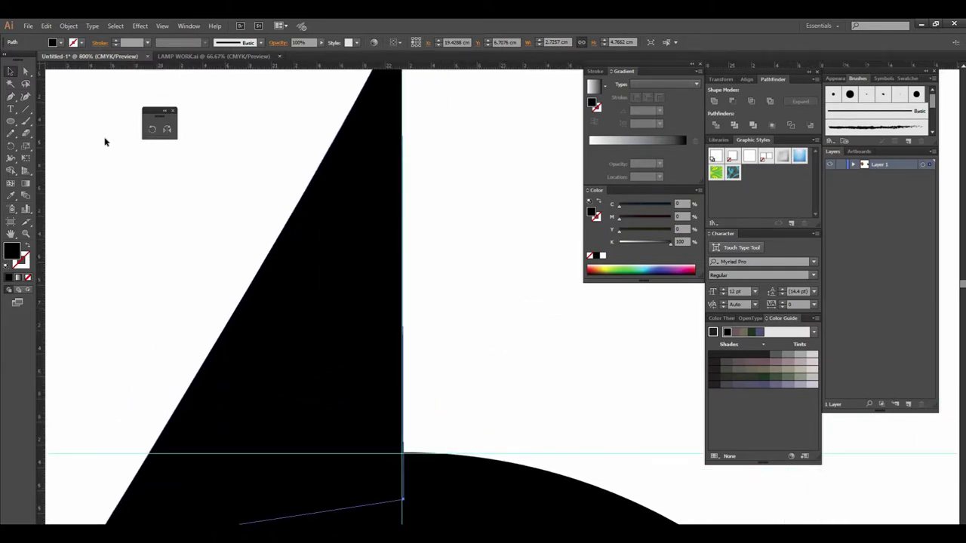
pyautogui.click(497, 301)
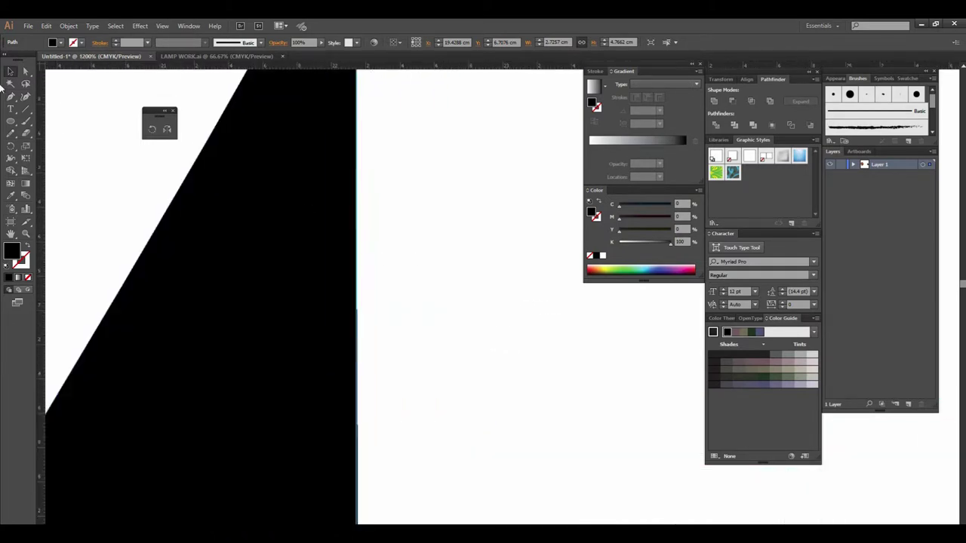
pyautogui.moveTo(312, 291); pyautogui.dragTo(317, 289)
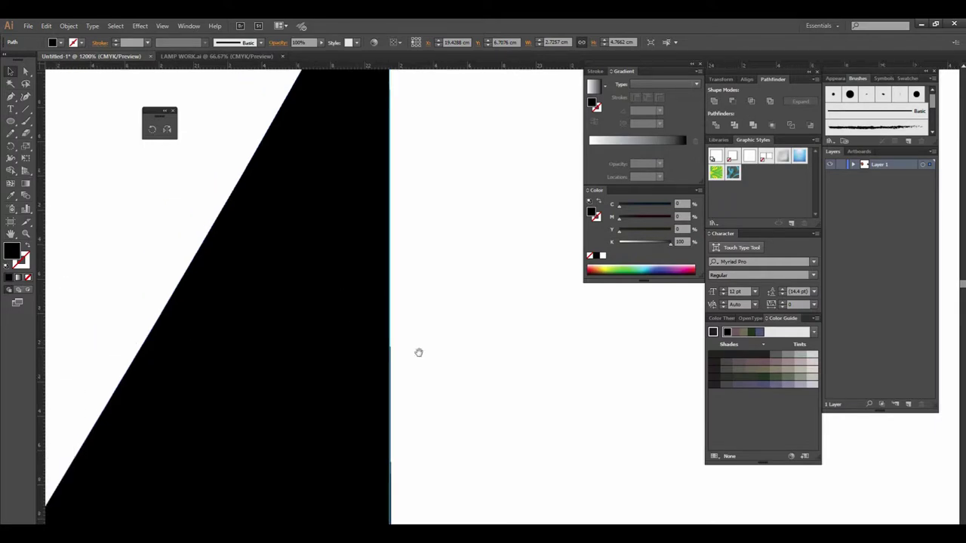
pyautogui.moveTo(418, 352); pyautogui.dragTo(483, 347)
pyautogui.hotkey('ctrl', '-')
pyautogui.hotkey('ctrl', '-')
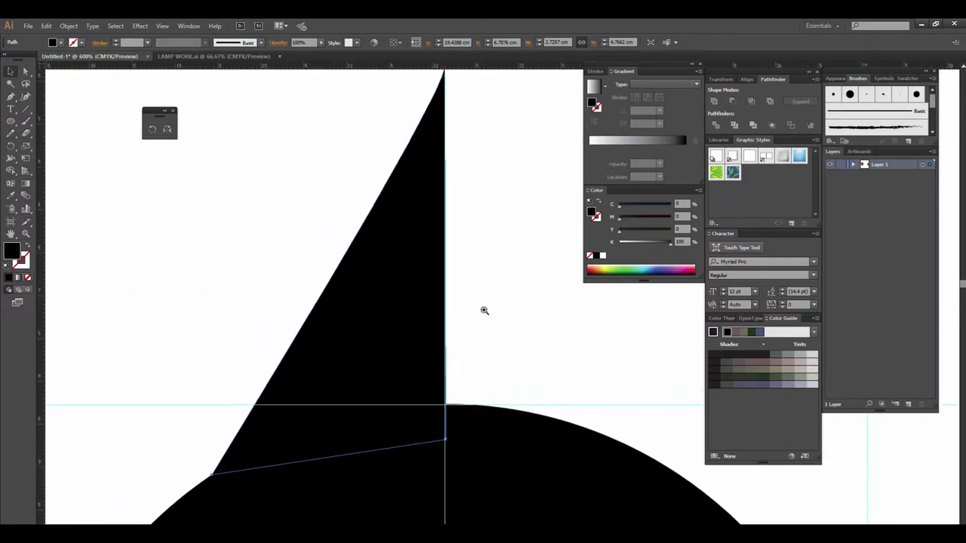
pyautogui.click(483, 307)
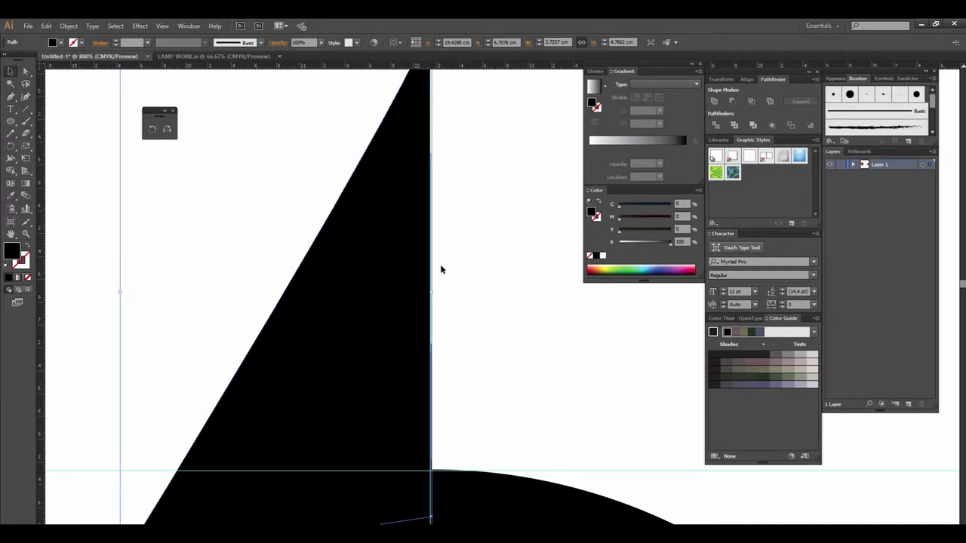
pyautogui.moveTo(439, 274)
pyautogui.mouseDown()
pyautogui.moveTo(418, 345)
pyautogui.moveTo(380, 277)
pyautogui.mouseUp()
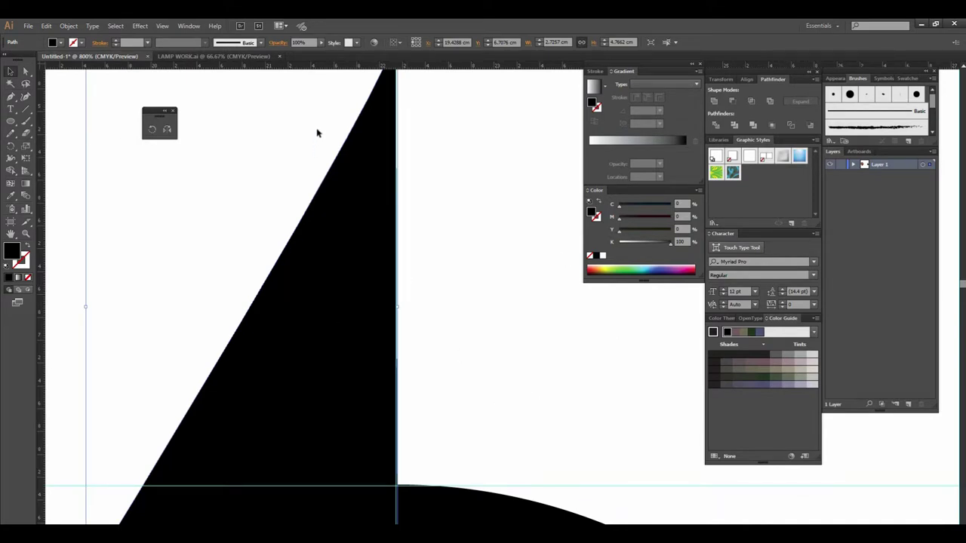
# - Mirror a copy of the triangle half to complete its right side
pyautogui.doubleClick(166, 130)
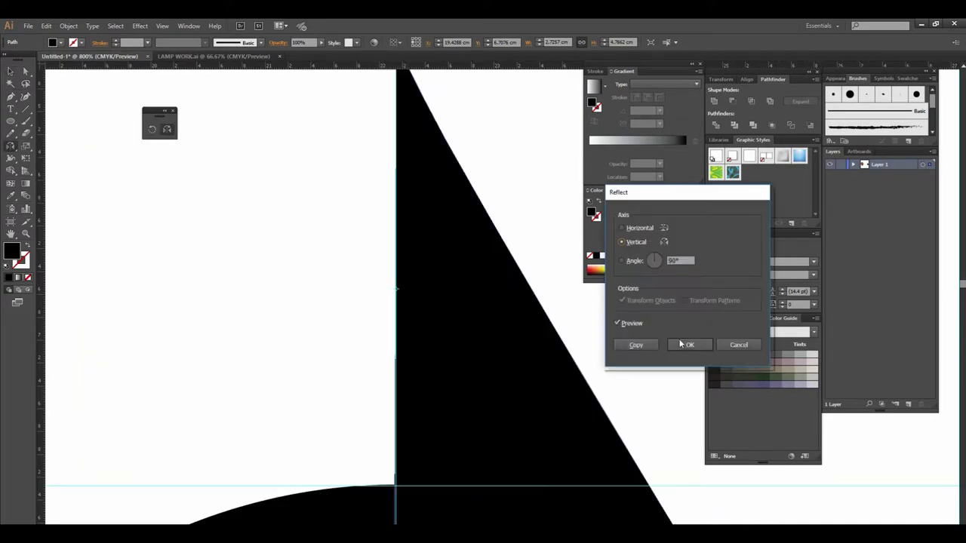
pyautogui.click(637, 346)
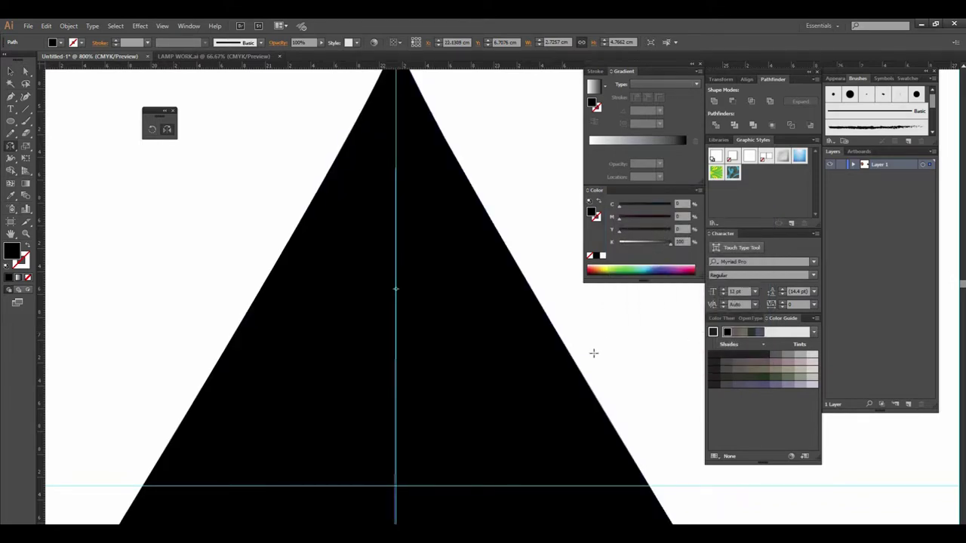
pyautogui.scroll(-2, 559, 372)
pyautogui.scroll(-2, 550, 367)
pyautogui.scroll(-1, 522, 345)
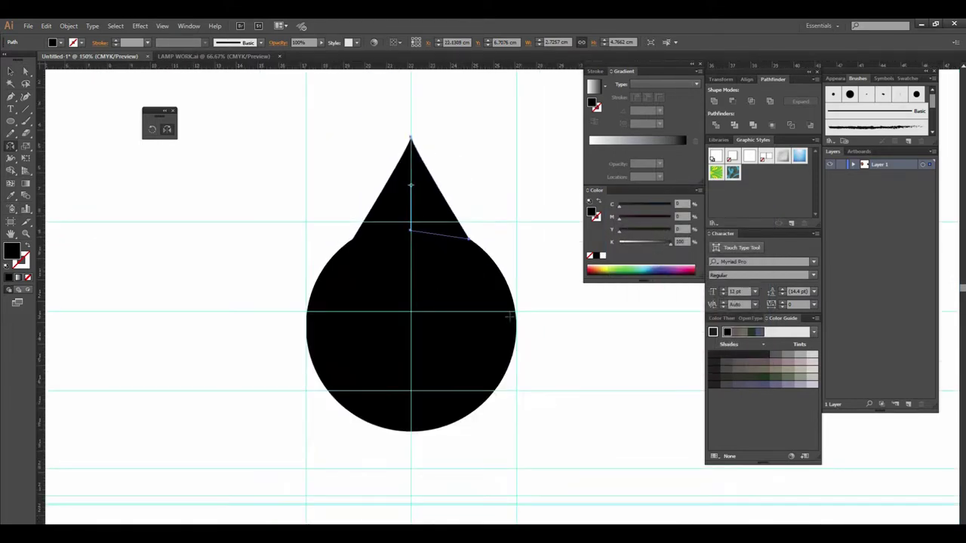
# - Select the triangle and circle paths together and check the drop shape's alignment
pyautogui.click(13, 73)
pyautogui.scroll(2, 503, 297)
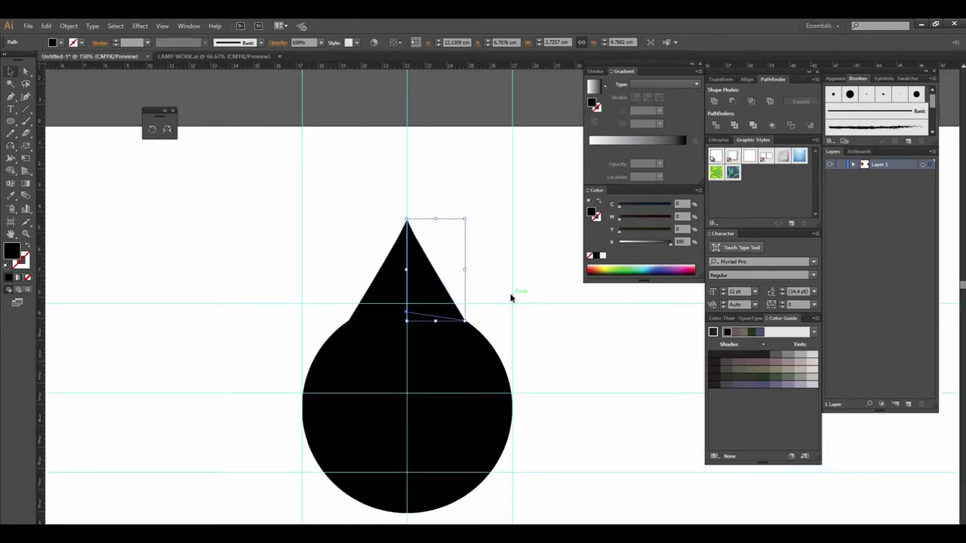
pyautogui.click(510, 298)
pyautogui.scroll(1, 446, 276)
pyautogui.moveTo(319, 195); pyautogui.dragTo(425, 311)
pyautogui.moveTo(388, 200)
pyautogui.mouseDown()
pyautogui.moveTo(370, 243)
pyautogui.moveTo(378, 236)
pyautogui.mouseUp()
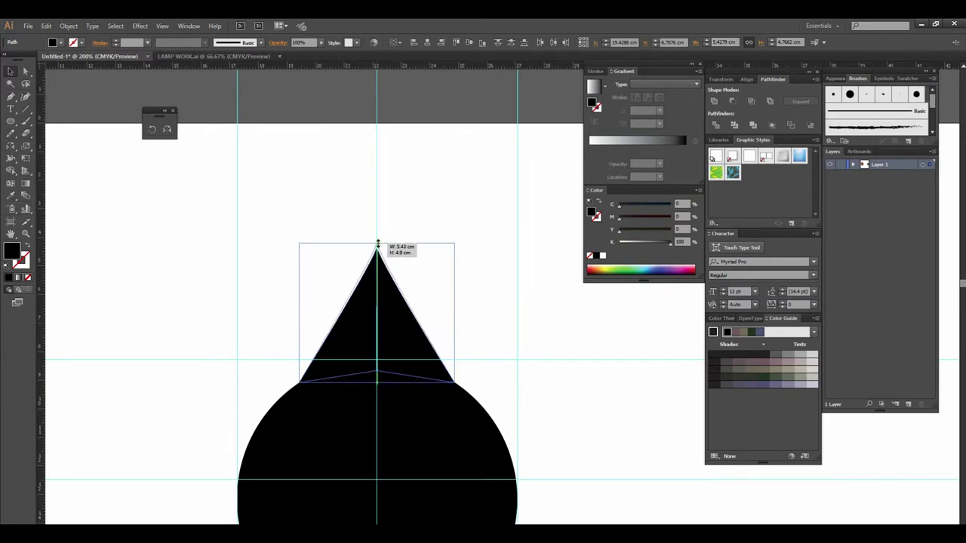
pyautogui.moveTo(407, 350); pyautogui.dragTo(399, 231)
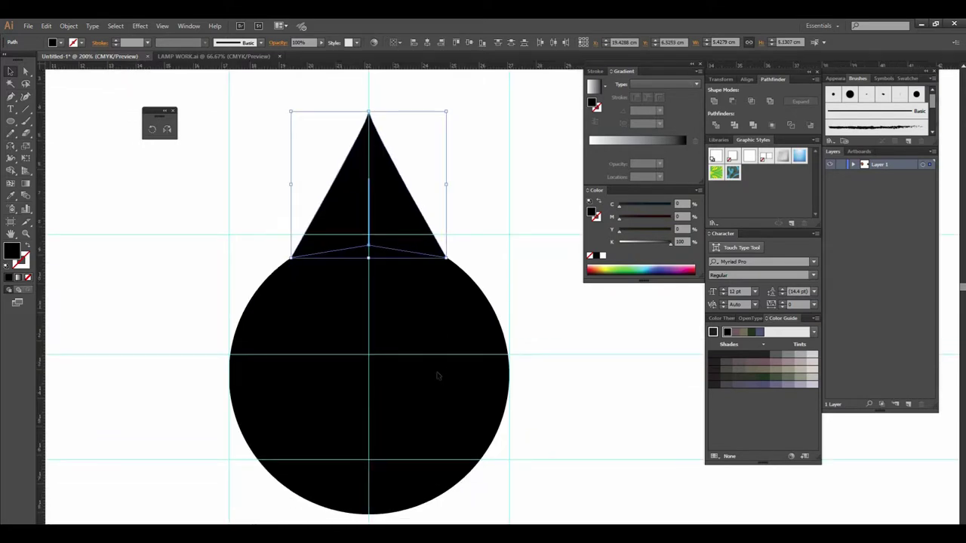
pyautogui.hotkey('ctrl', 'shift', 'a')
pyautogui.hotkey('ctrl', '+')
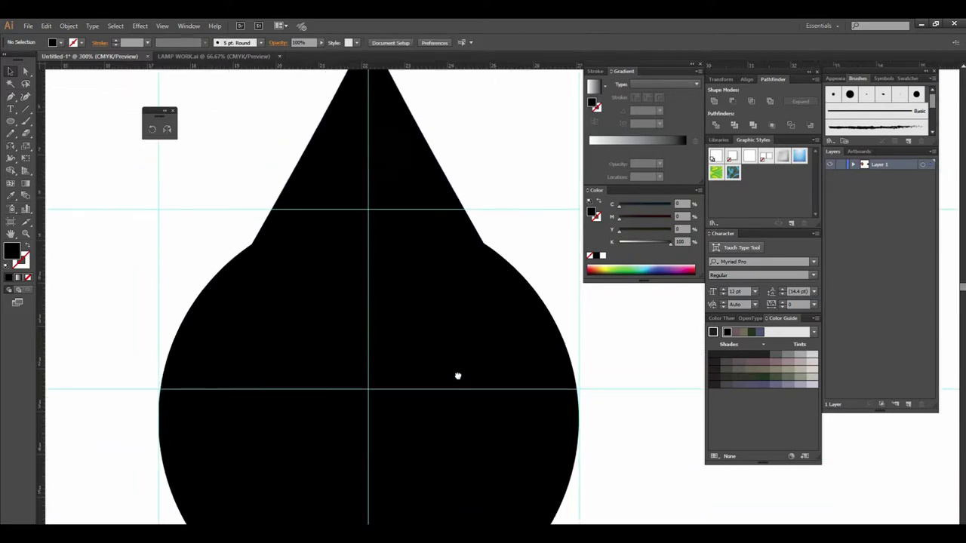
pyautogui.hotkey('ctrl', '-')
pyautogui.scroll(2, 493, 407)
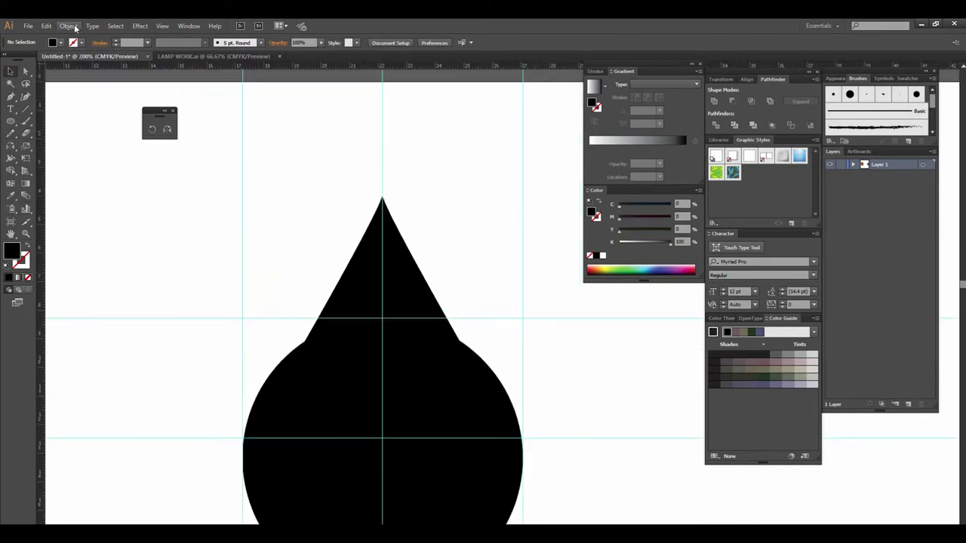
# - Unlock all objects and Unite the triangle and circle into one black teardrop
pyautogui.click(70, 26)
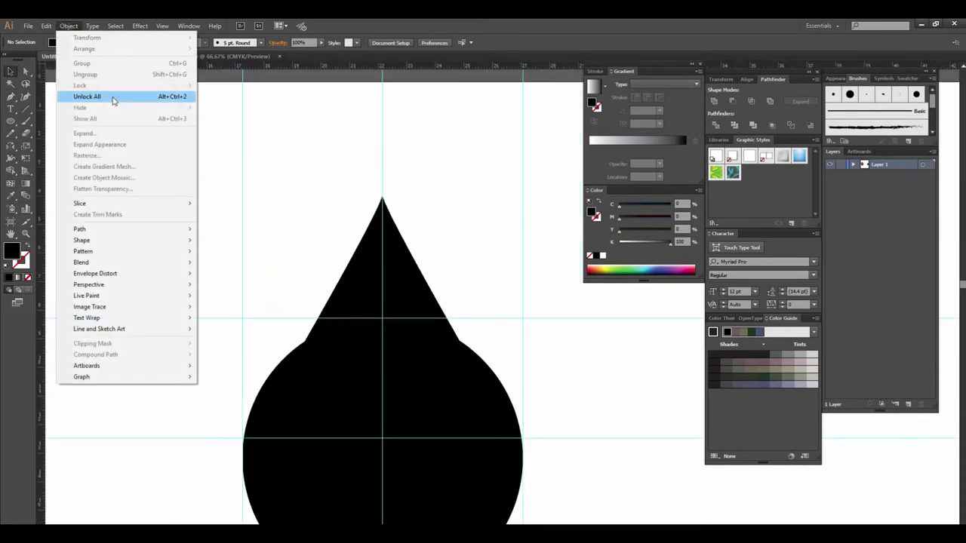
pyautogui.click(165, 96)
pyautogui.scroll(-2, 518, 339)
pyautogui.moveTo(213, 143); pyautogui.dragTo(528, 446)
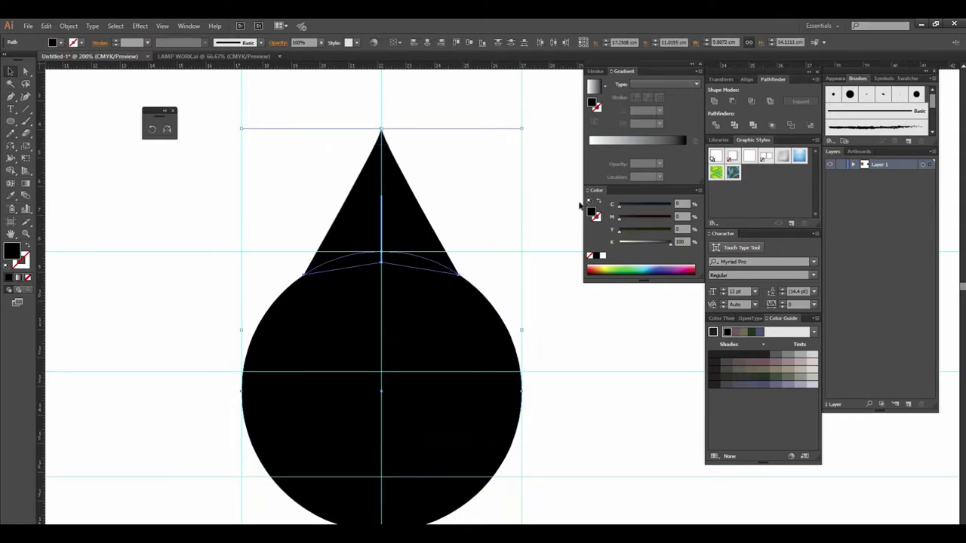
pyautogui.click(714, 103)
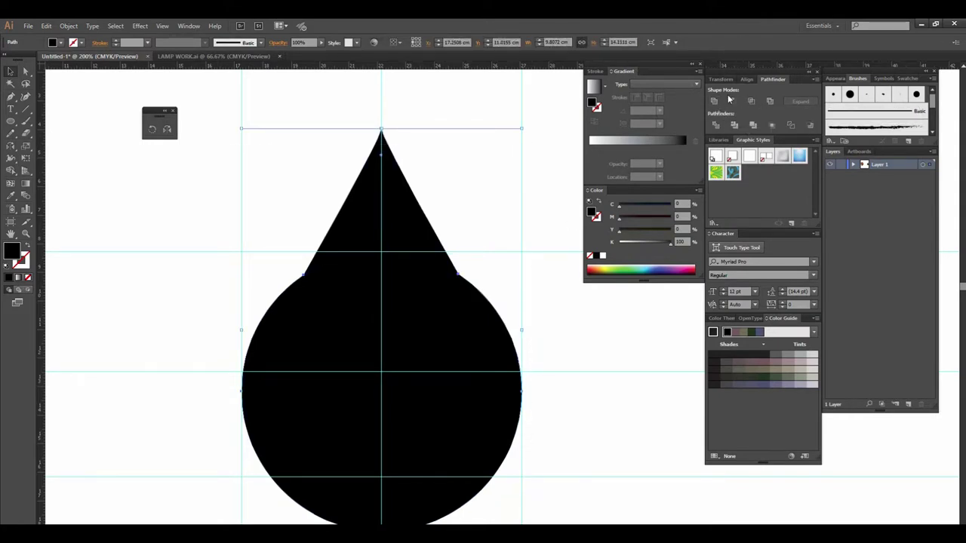
pyautogui.click(571, 377)
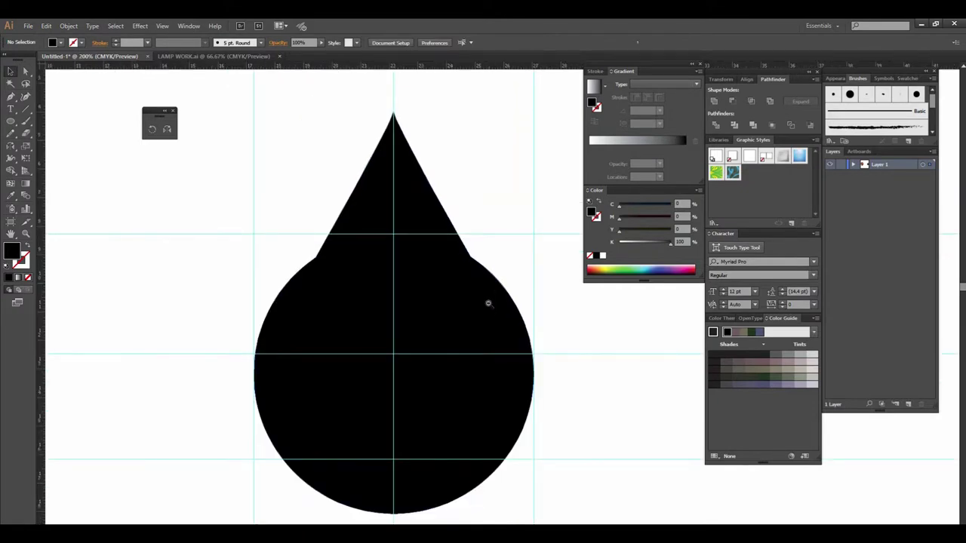
# - Shrink the circle slightly and reposition it just under the triangle point
pyautogui.click(488, 304)
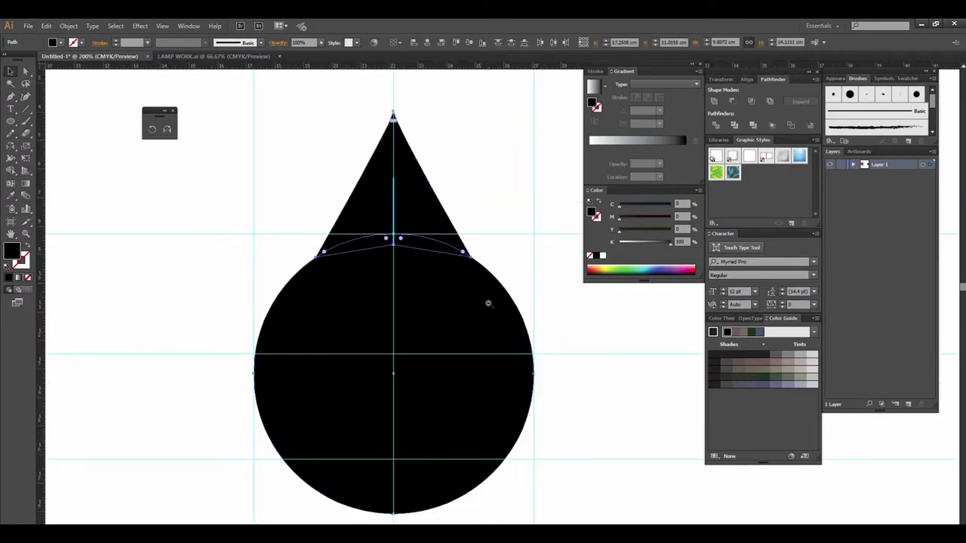
pyautogui.click(463, 286)
pyautogui.hotkey('ctrl', '+')
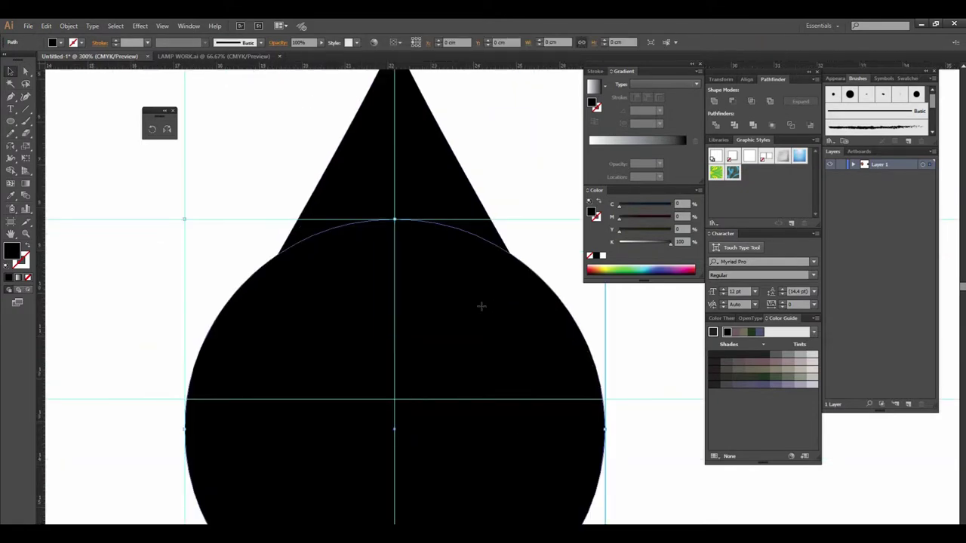
pyautogui.hotkey('ctrl', '-')
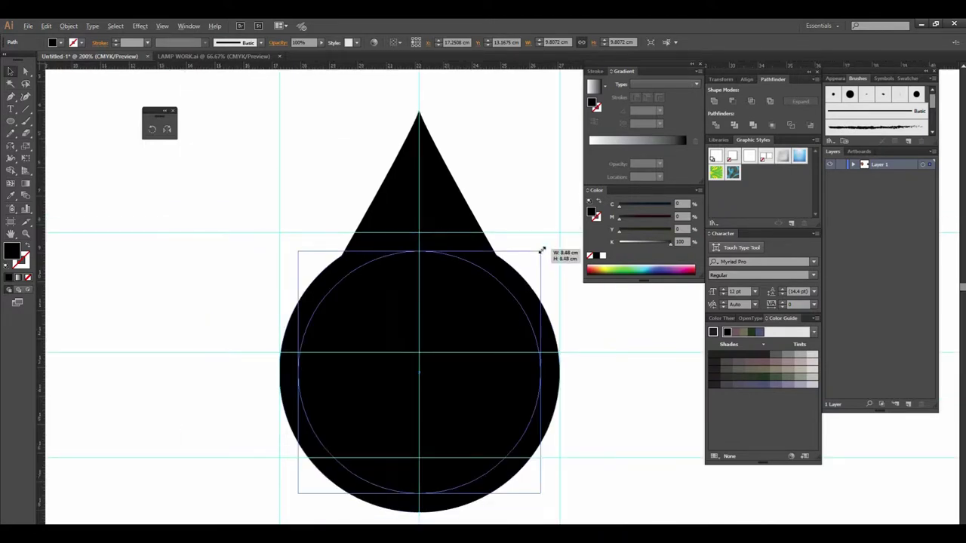
pyautogui.moveTo(559, 232); pyautogui.dragTo(537, 255)
pyautogui.moveTo(484, 365)
pyautogui.mouseDown()
pyautogui.moveTo(481, 321)
pyautogui.moveTo(473, 377)
pyautogui.mouseUp()
pyautogui.click(563, 381)
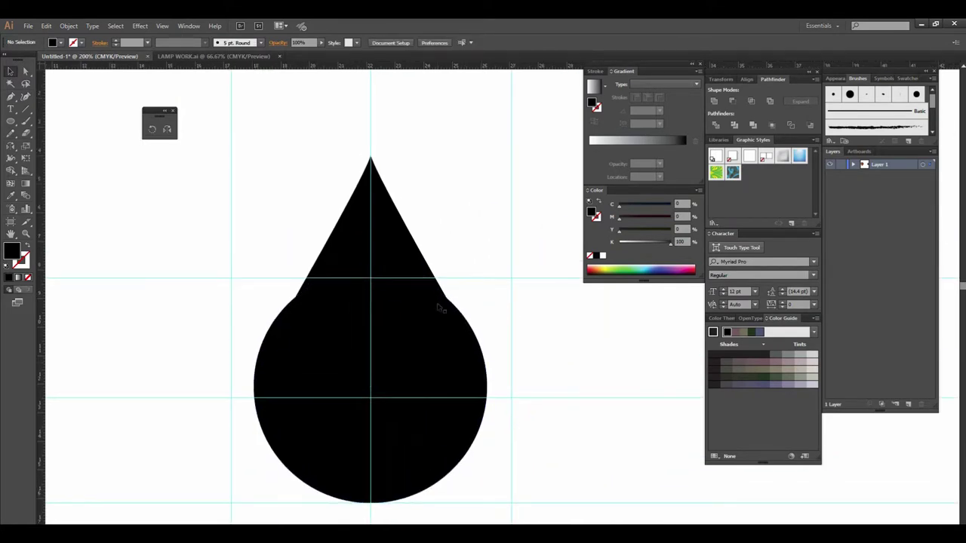
pyautogui.moveTo(448, 443); pyautogui.dragTo(449, 434)
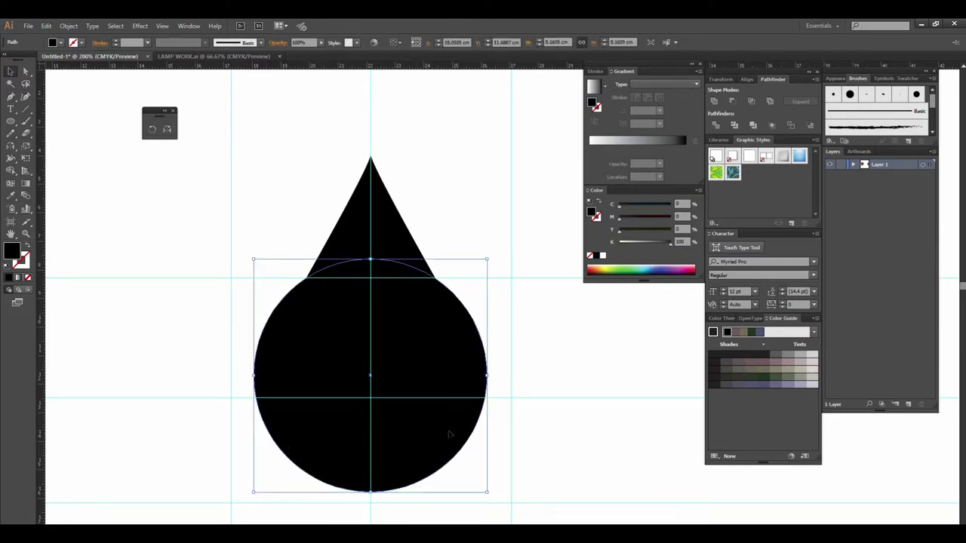
pyautogui.click(528, 491)
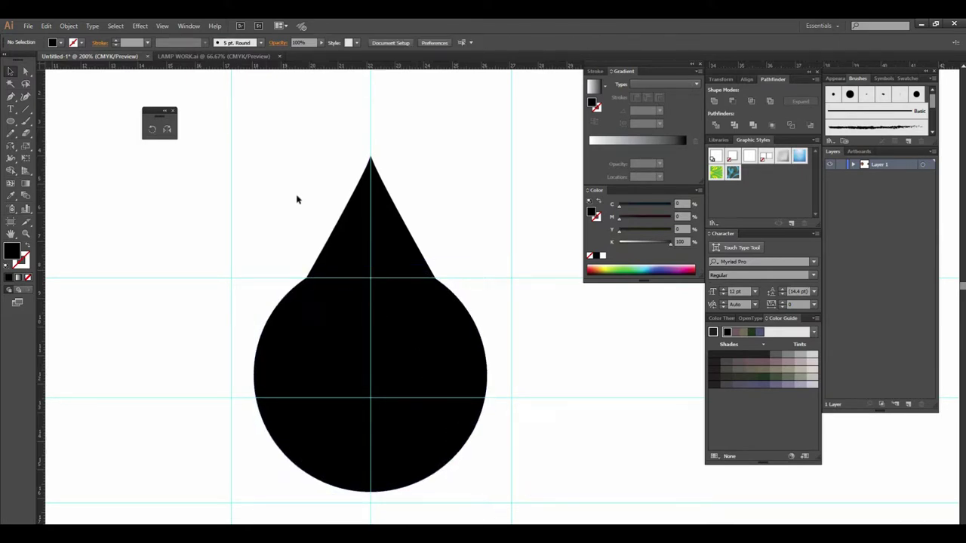
pyautogui.moveTo(400, 347); pyautogui.dragTo(402, 358)
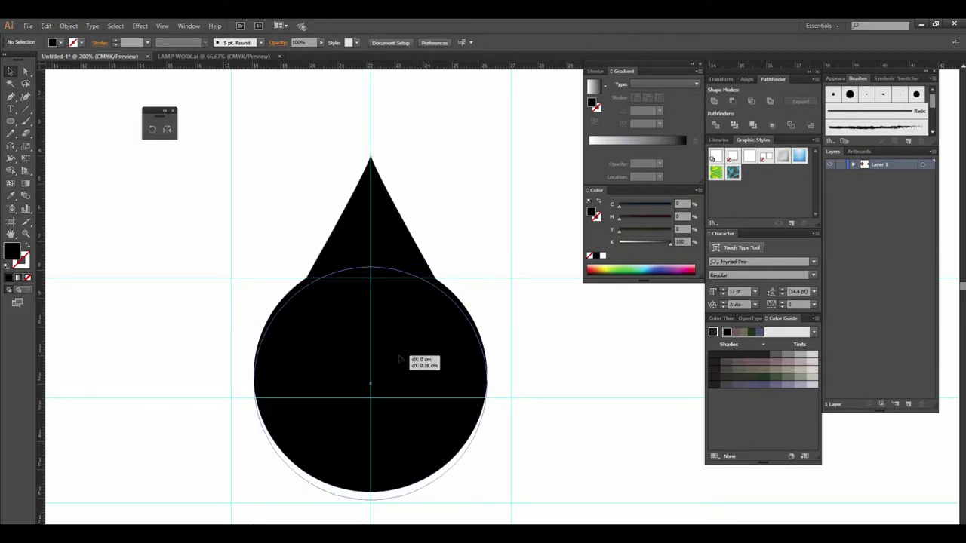
pyautogui.click(483, 221)
# - Select the circle and point together and Unite them into one teardrop path
pyautogui.moveTo(280, 169); pyautogui.dragTo(495, 481)
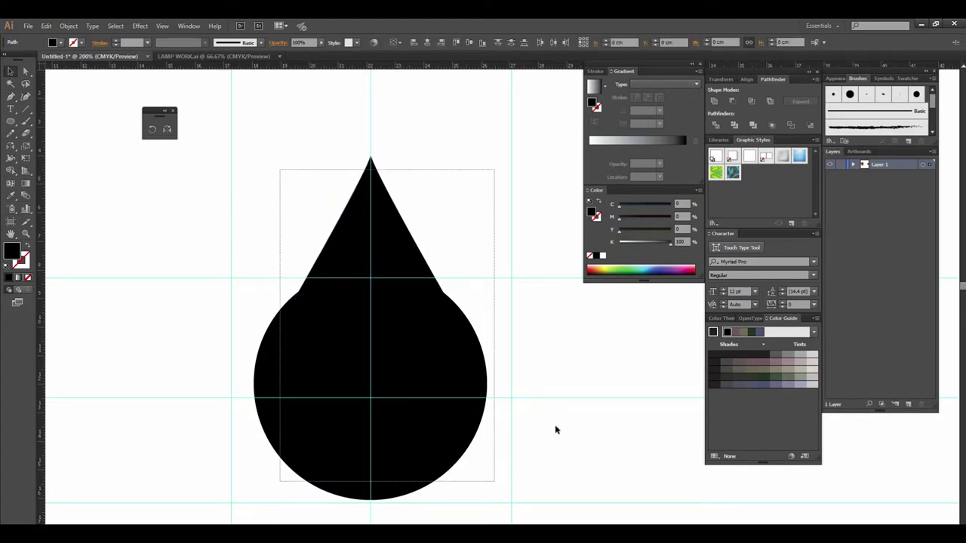
pyautogui.click(714, 101)
pyautogui.click(469, 324)
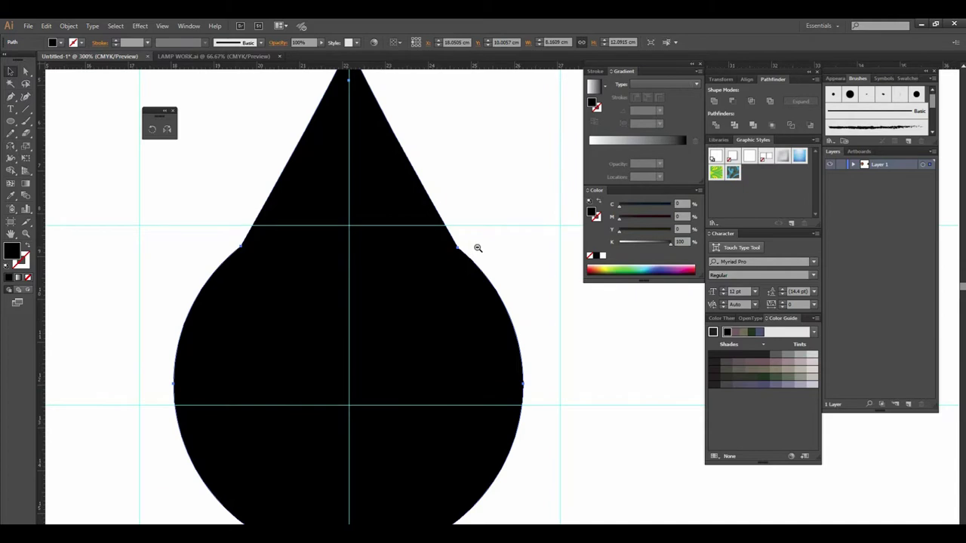
pyautogui.keyDown('alt'); pyautogui.click(478, 247); pyautogui.keyUp('alt')
pyautogui.click(475, 234)
pyautogui.press('v')
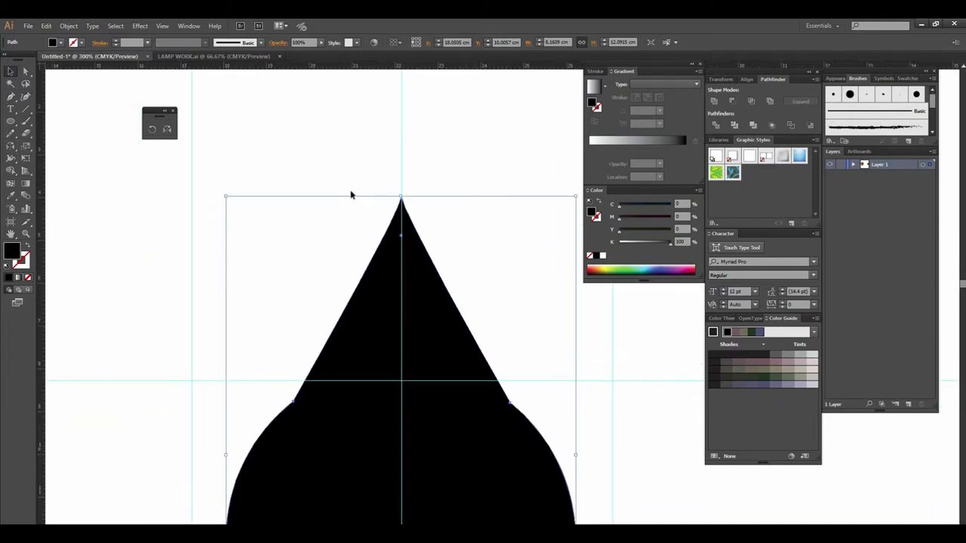
# - Bend the left and right edges of the point into concave curves with the Anchor Point tool
pyautogui.click(27, 73)
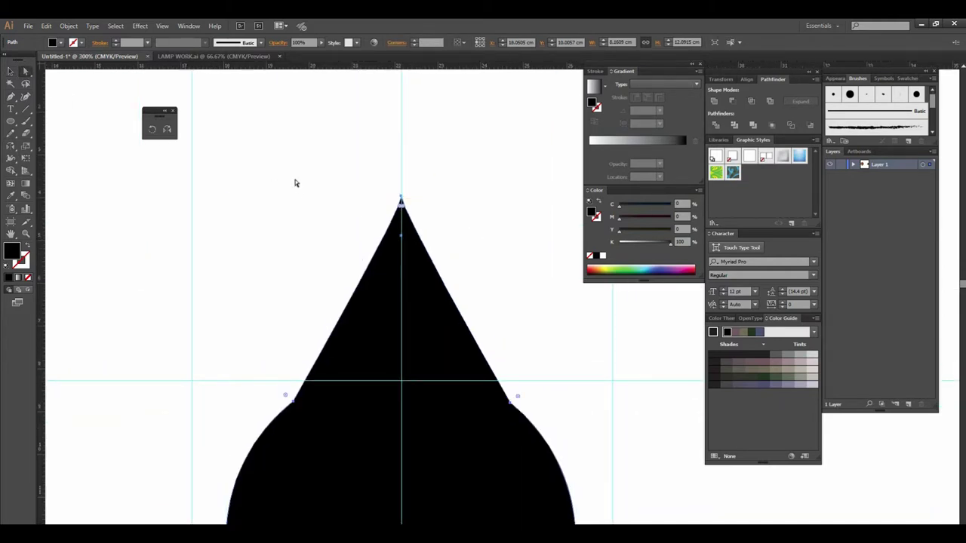
pyautogui.click(400, 199)
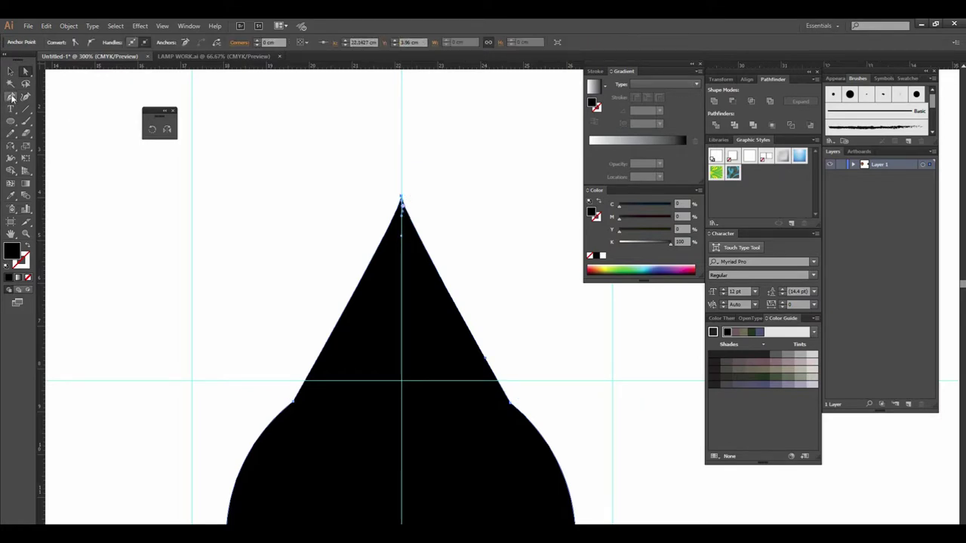
pyautogui.moveTo(12, 97); pyautogui.dragTo(44, 135)
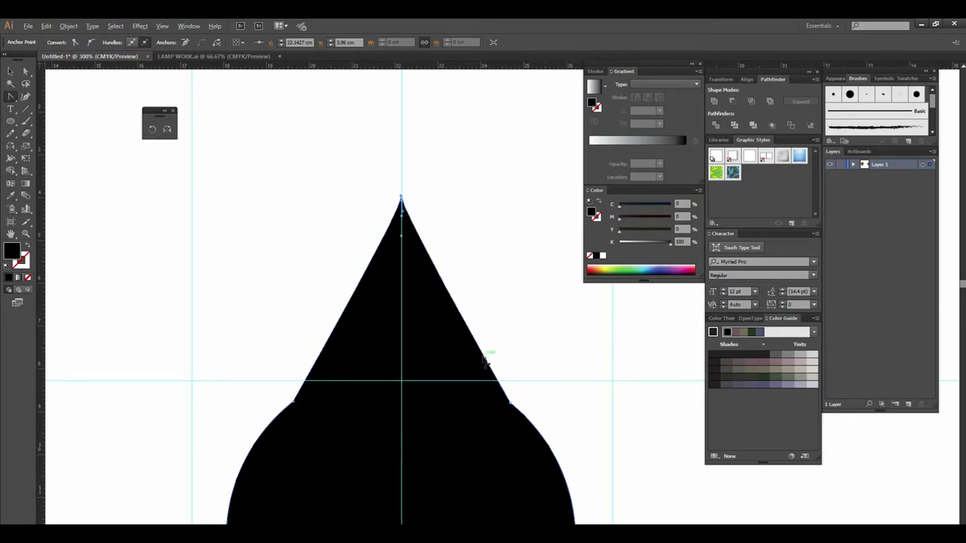
pyautogui.moveTo(484, 361); pyautogui.dragTo(461, 349)
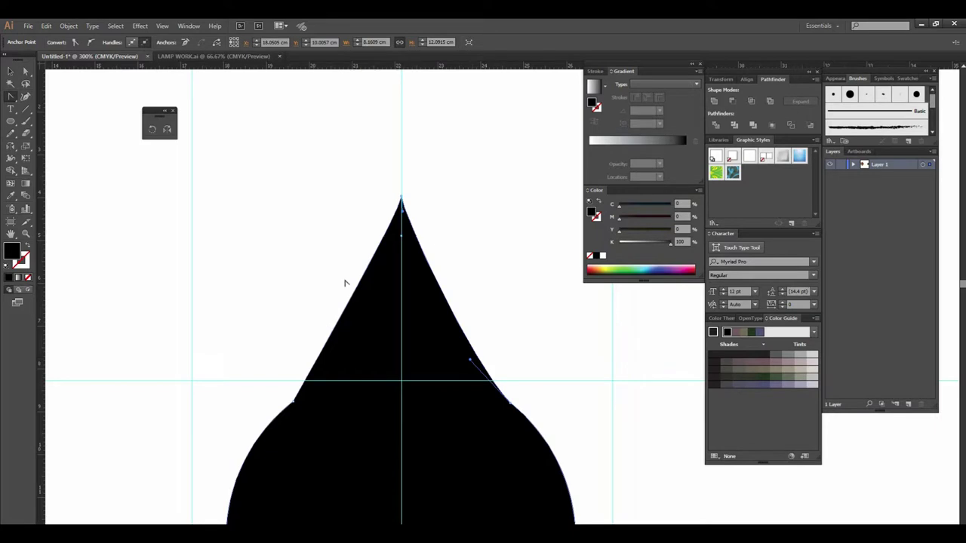
pyautogui.click(294, 402)
pyautogui.moveTo(297, 401); pyautogui.dragTo(299, 404)
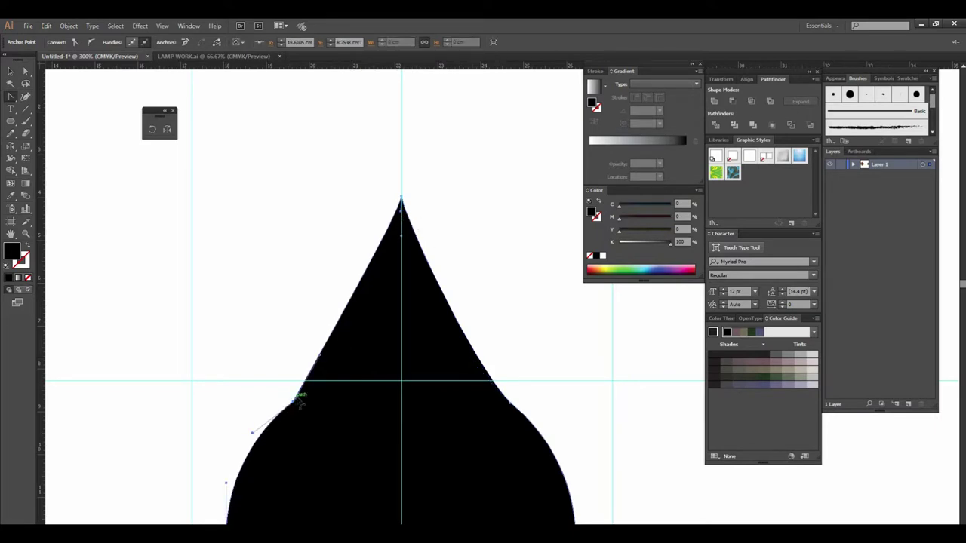
pyautogui.moveTo(324, 356); pyautogui.dragTo(332, 361)
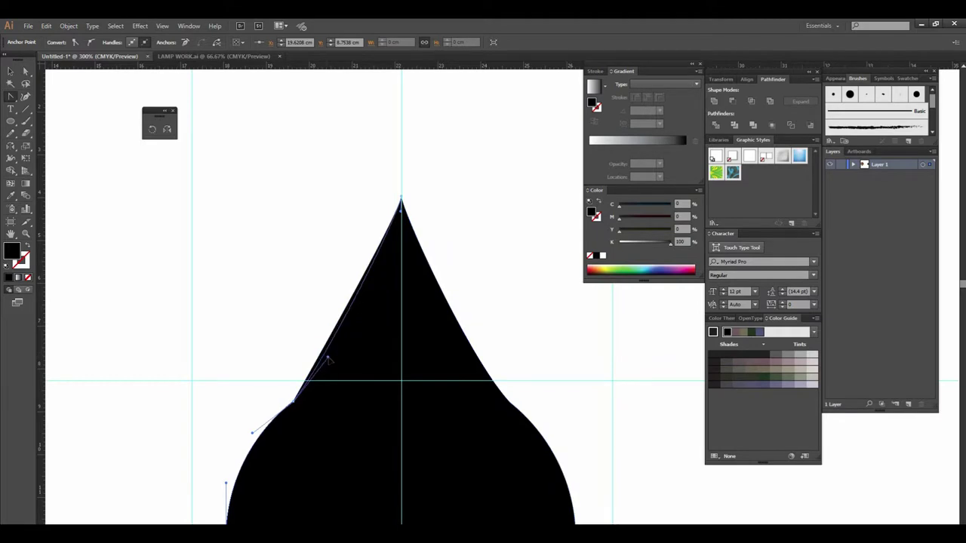
pyautogui.click(7, 73)
pyautogui.click(545, 367)
pyautogui.hotkey('ctrl', '-')
pyautogui.hotkey('ctrl', '-')
pyautogui.hotkey('ctrl', '-')
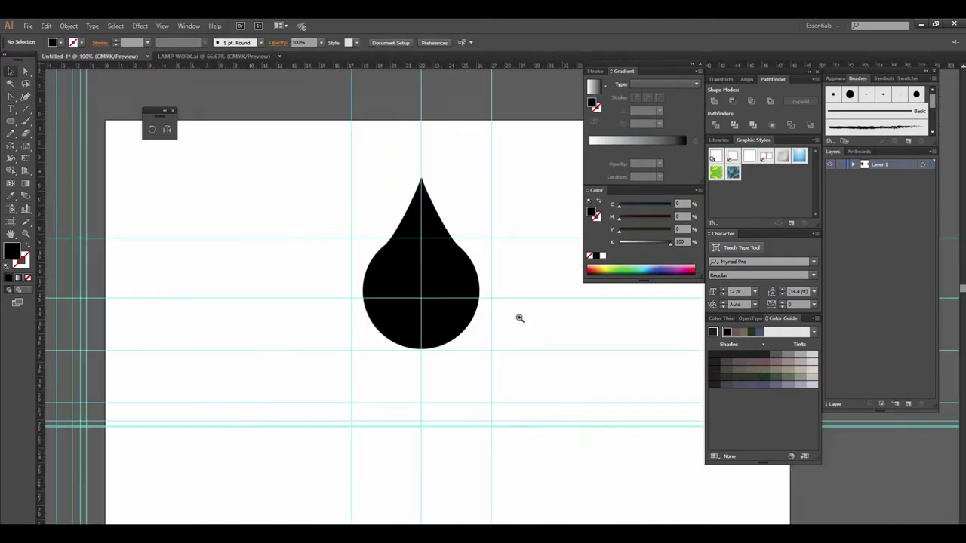
pyautogui.hotkey('ctrl', '+')
pyautogui.hotkey('ctrl', '+')
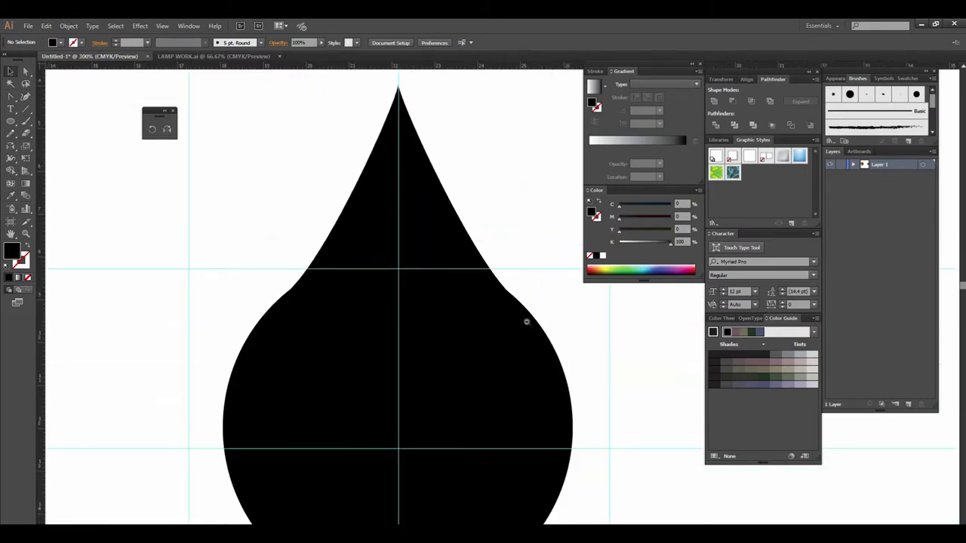
pyautogui.hotkey('ctrl', '-')
pyautogui.hotkey('ctrl', '-')
pyautogui.hotkey('ctrl', '-')
pyautogui.hotkey('ctrl', '+')
pyautogui.hotkey('ctrl', '+')
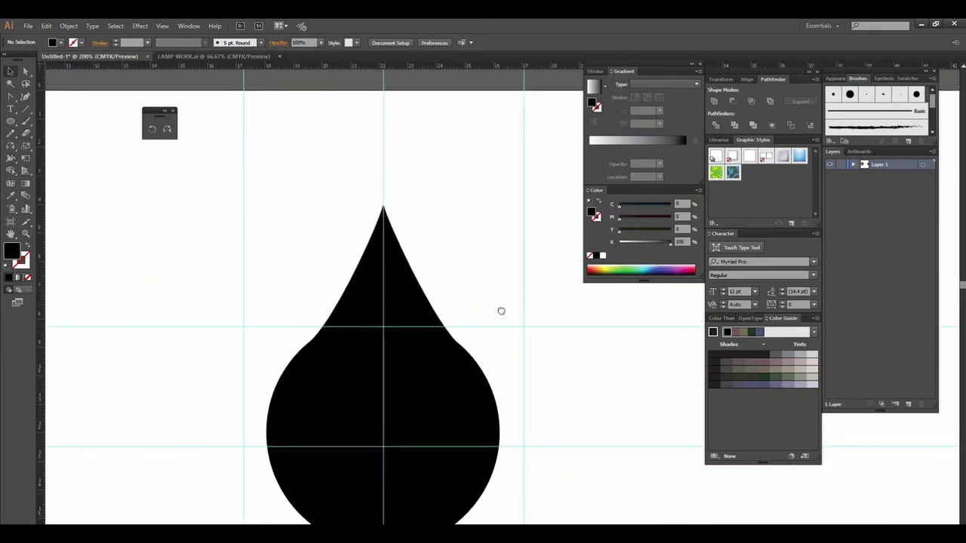
pyautogui.hotkey('ctrl', '+')
pyautogui.click(391, 229)
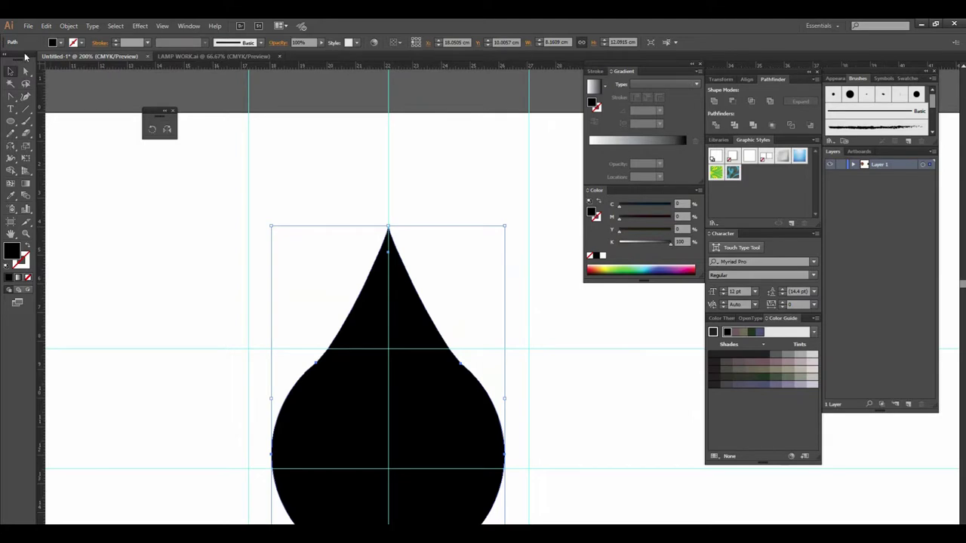
pyautogui.click(24, 71)
pyautogui.moveTo(328, 181); pyautogui.dragTo(477, 250)
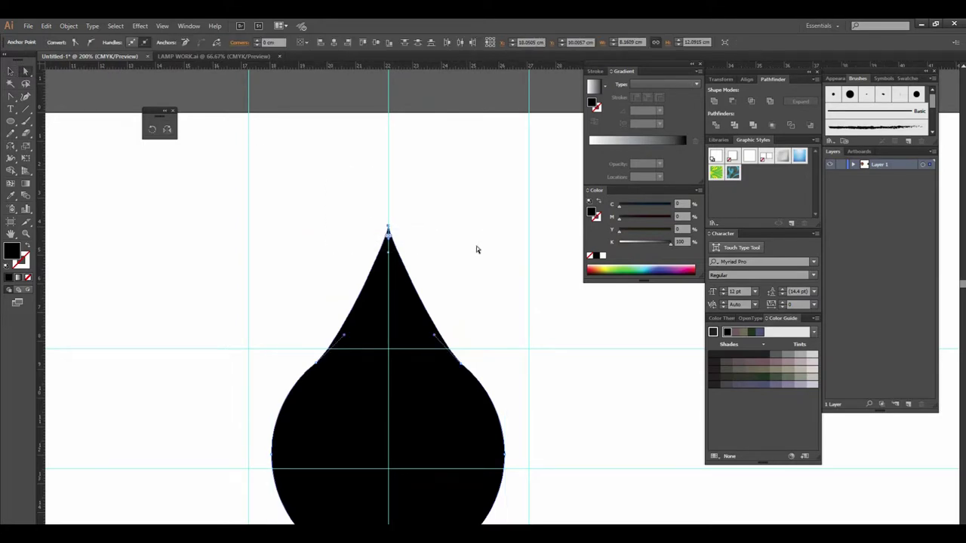
pyautogui.press('Up')
pyautogui.press('Up')
pyautogui.press('Up')
pyautogui.press('Up')
pyautogui.press('Up')
pyautogui.click(164, 218)
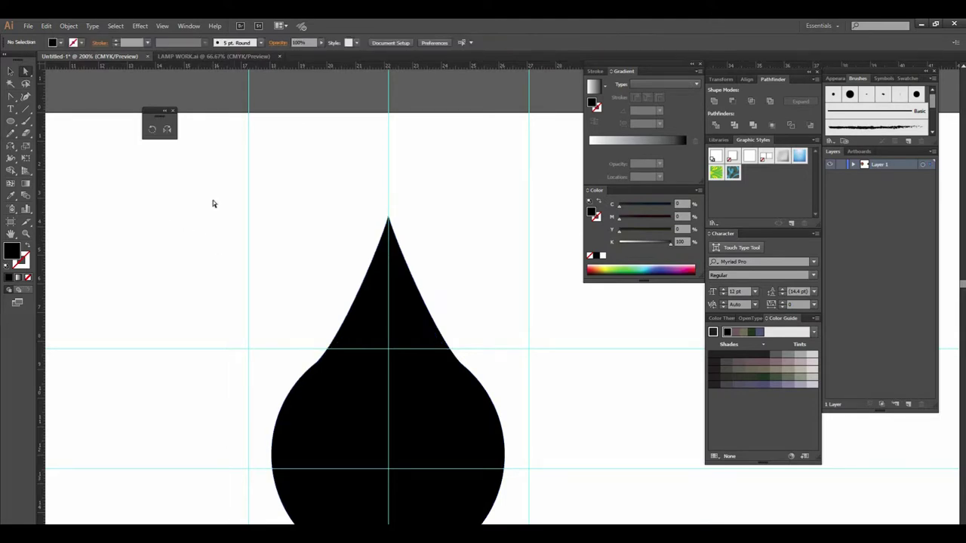
pyautogui.click(11, 71)
pyautogui.hotkey('ctrl', '-')
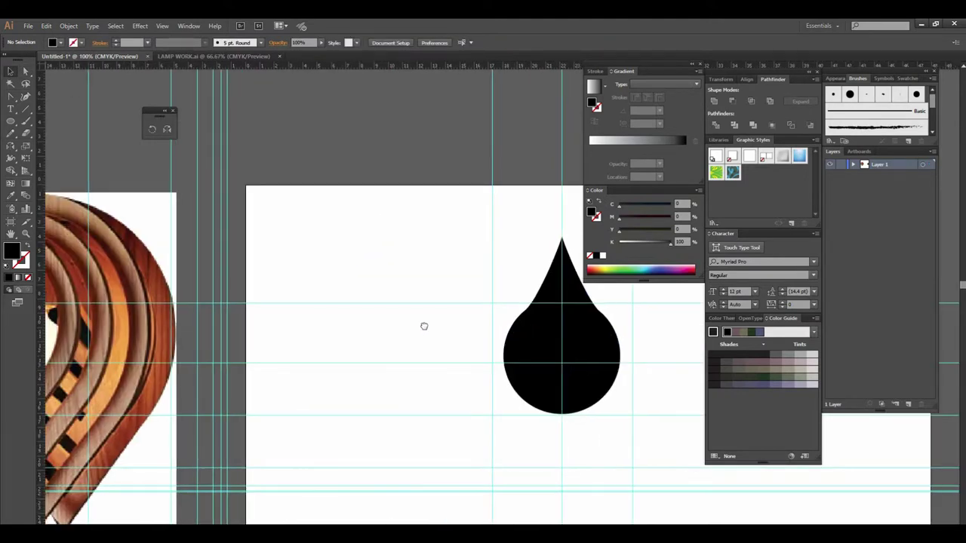
pyautogui.click(526, 328)
pyautogui.click(475, 327)
pyautogui.click(462, 235)
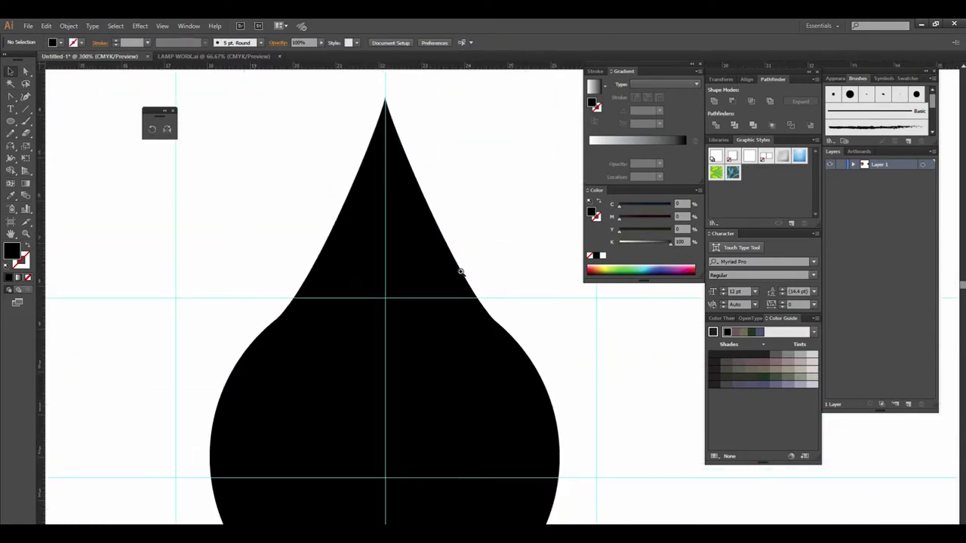
pyautogui.hotkey('ctrl', '1')
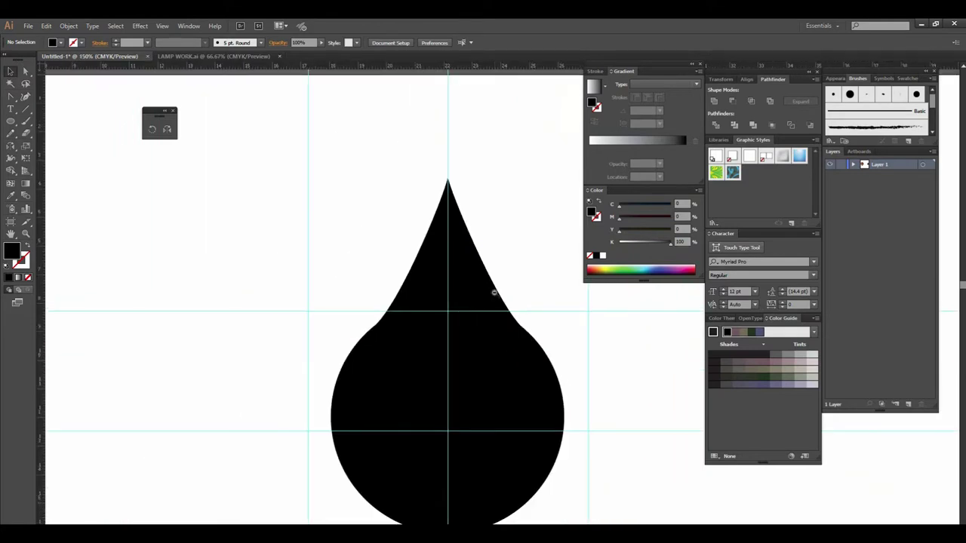
pyautogui.hotkey('ctrl', '-')
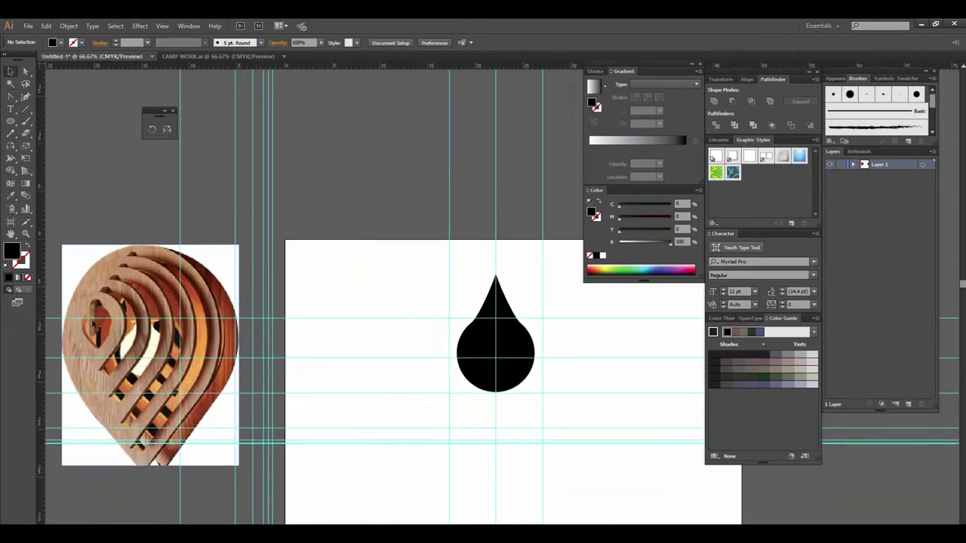
pyautogui.click(503, 333)
pyautogui.click(506, 282)
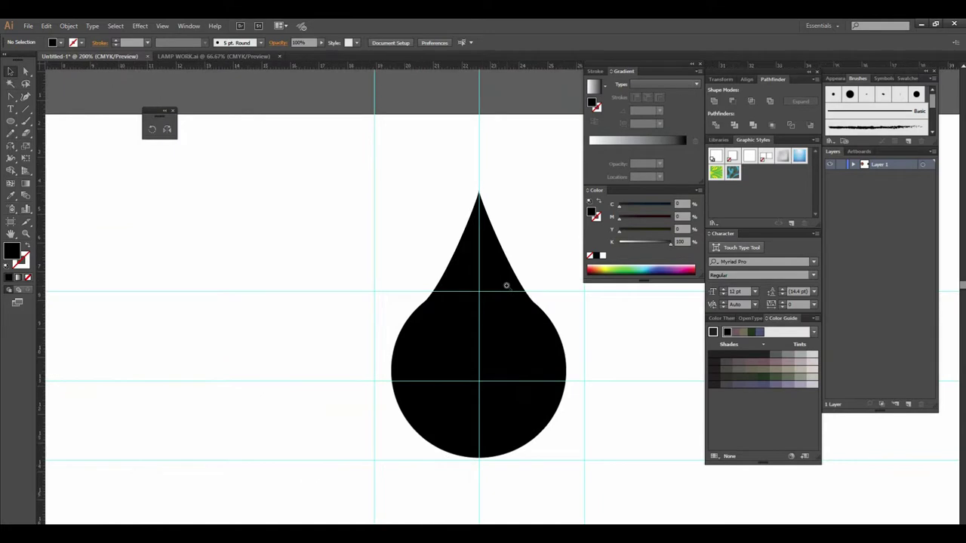
# - Zoom in closely on the teardrop's tip and centre the apex in view
pyautogui.click(506, 282)
pyautogui.click(491, 300)
pyautogui.moveTo(491, 299); pyautogui.dragTo(436, 378)
pyautogui.click(438, 314)
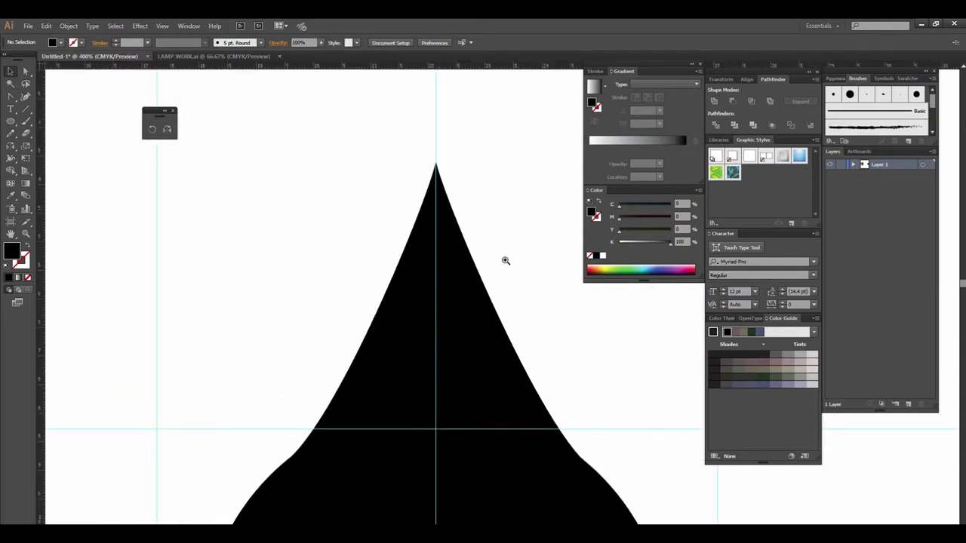
pyautogui.click(494, 262)
pyautogui.click(482, 262)
pyautogui.click(493, 316)
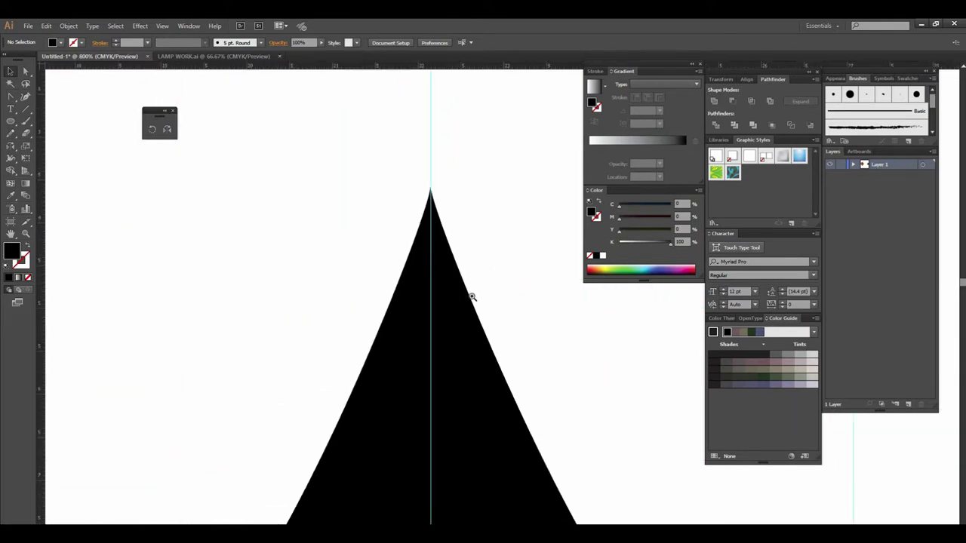
pyautogui.click(468, 295)
pyautogui.moveTo(444, 329); pyautogui.dragTo(391, 416)
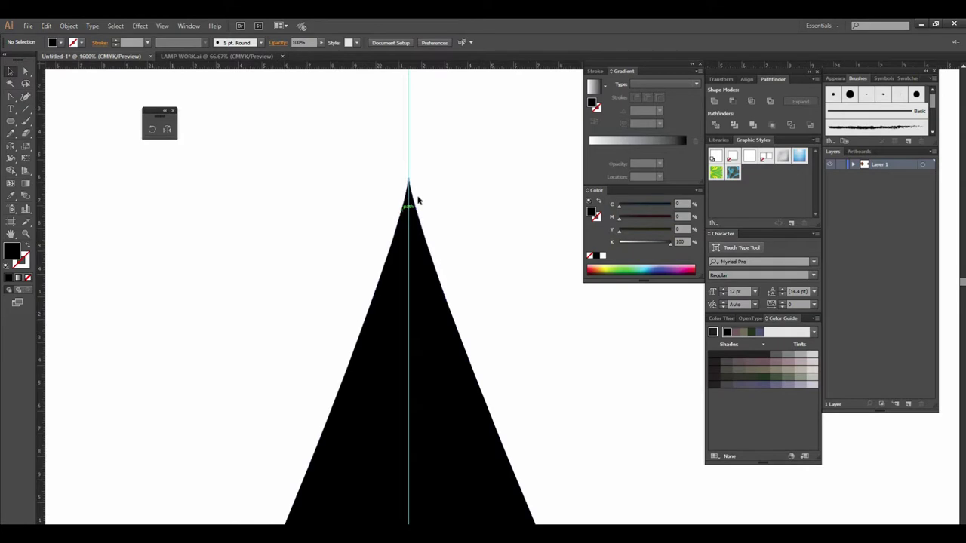
pyautogui.click(417, 236)
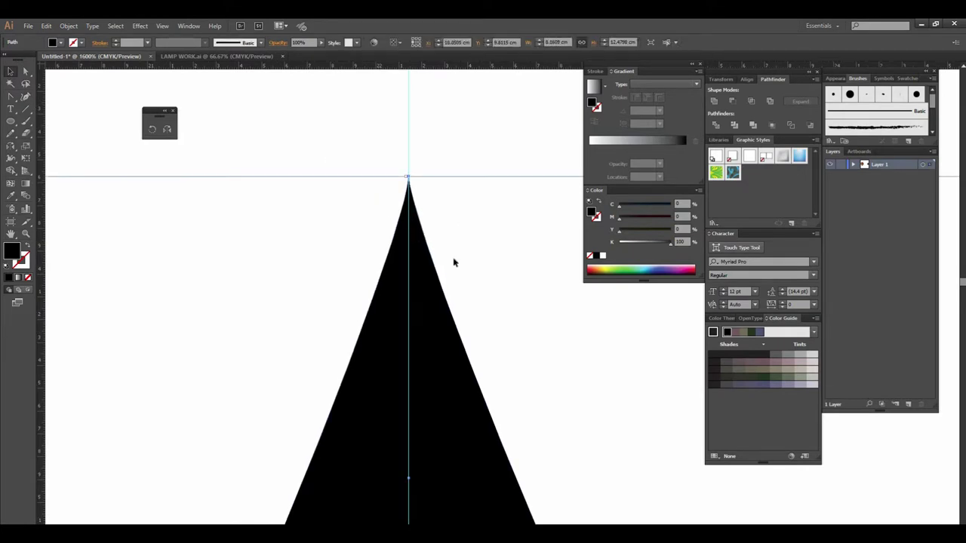
pyautogui.rightClick(400, 291)
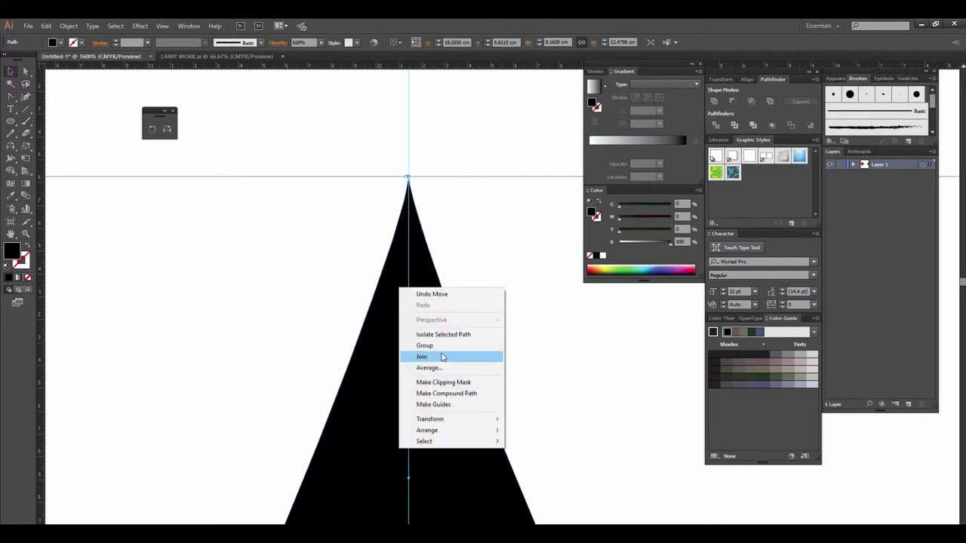
pyautogui.click(348, 125)
# - Draw a short curved Pen path across the teardrop's apex
pyautogui.moveTo(11, 97); pyautogui.dragTo(34, 96)
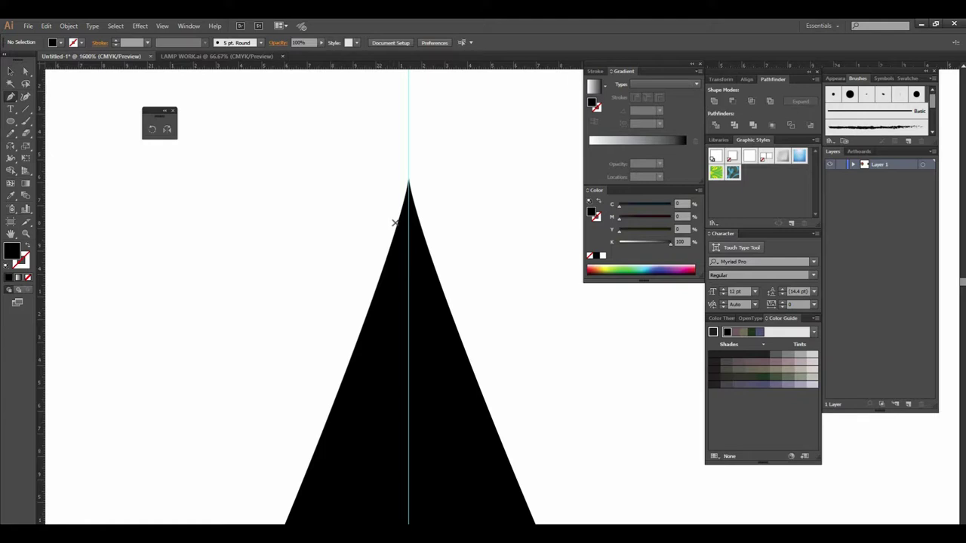
pyautogui.click(394, 218)
pyautogui.moveTo(441, 218); pyautogui.dragTo(470, 239)
pyautogui.moveTo(419, 215)
pyautogui.mouseDown()
pyautogui.moveTo(450, 243)
pyautogui.moveTo(423, 215)
pyautogui.mouseUp()
# - Set the small curved cutting path's fill to None
pyautogui.click(10, 70)
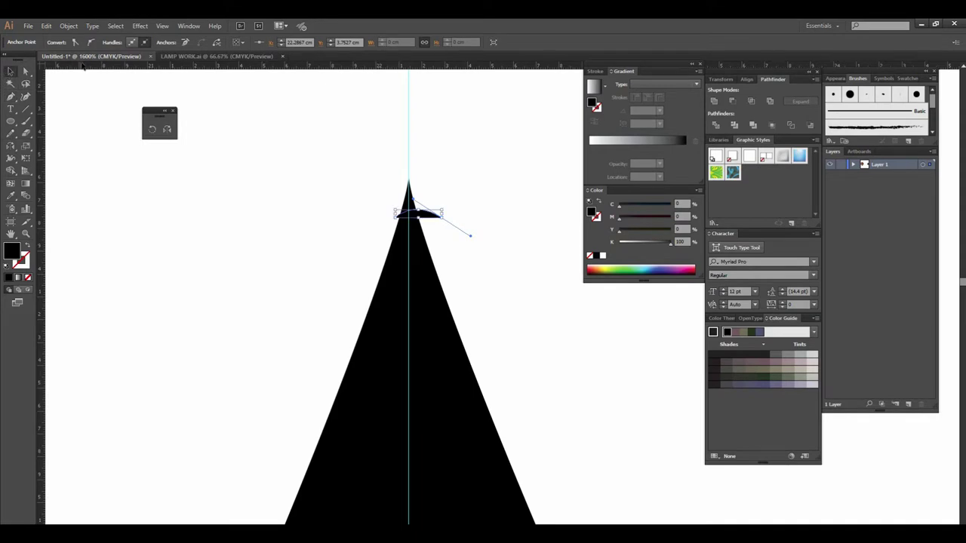
pyautogui.click(348, 194)
pyautogui.click(416, 214)
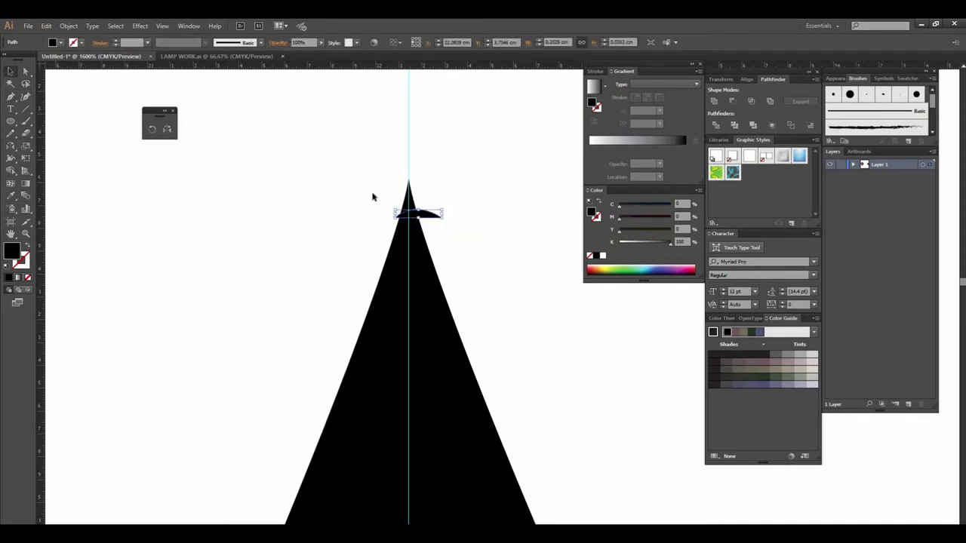
pyautogui.click(63, 43)
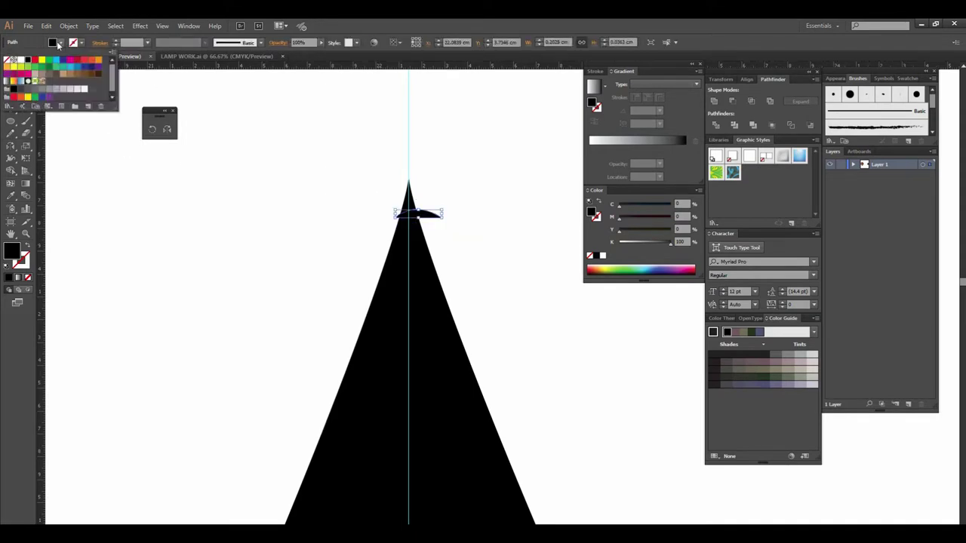
pyautogui.click(8, 59)
pyautogui.click(451, 242)
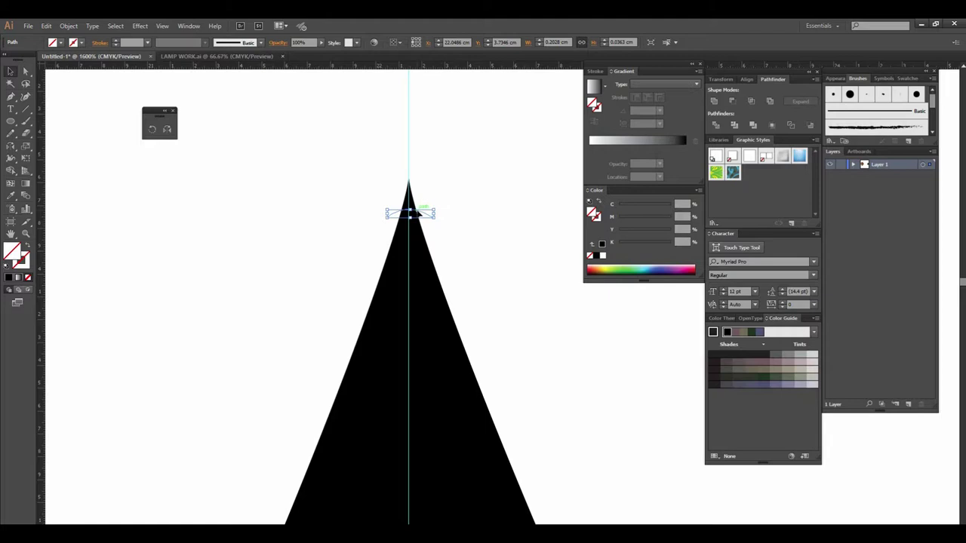
# - Divide the teardrop along the curve, ungroup, and delete the tiny tip piece
pyautogui.click(457, 231)
pyautogui.moveTo(384, 184); pyautogui.dragTo(494, 314)
pyautogui.click(717, 126)
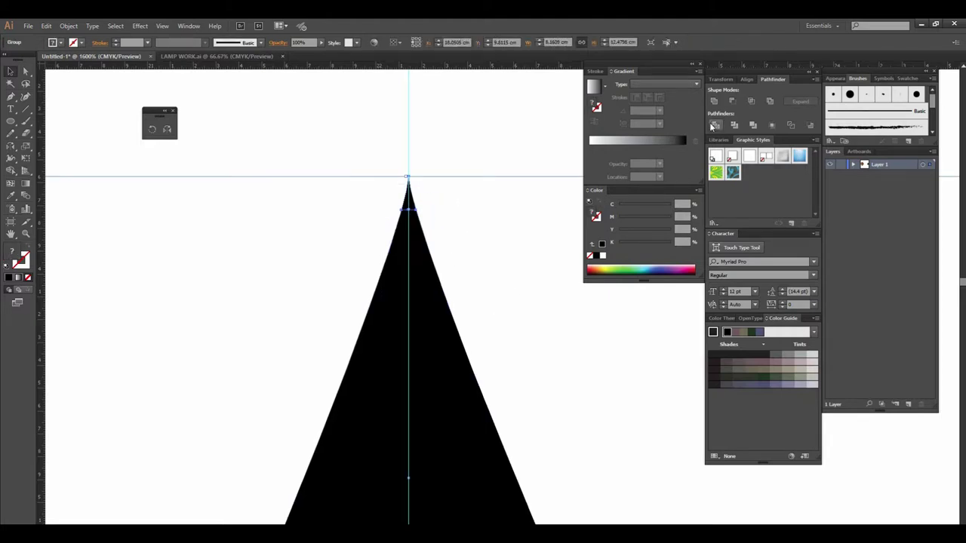
pyautogui.rightClick(433, 238)
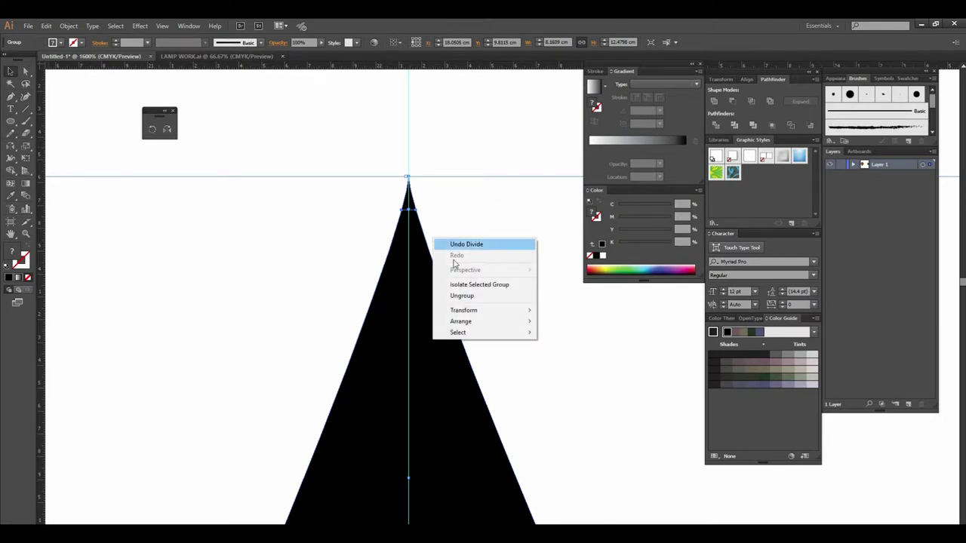
pyautogui.click(468, 296)
pyautogui.click(418, 197)
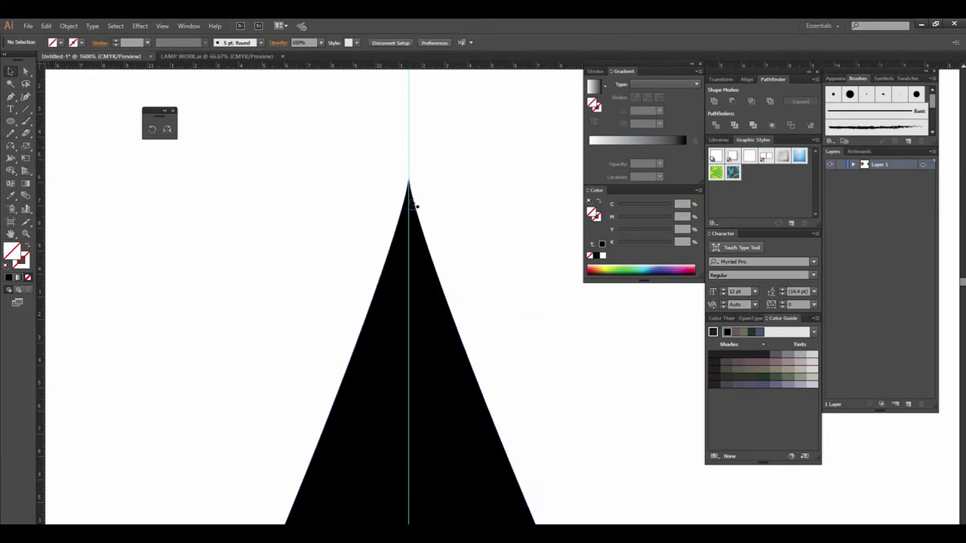
pyautogui.click(413, 198)
pyautogui.press('Delete')
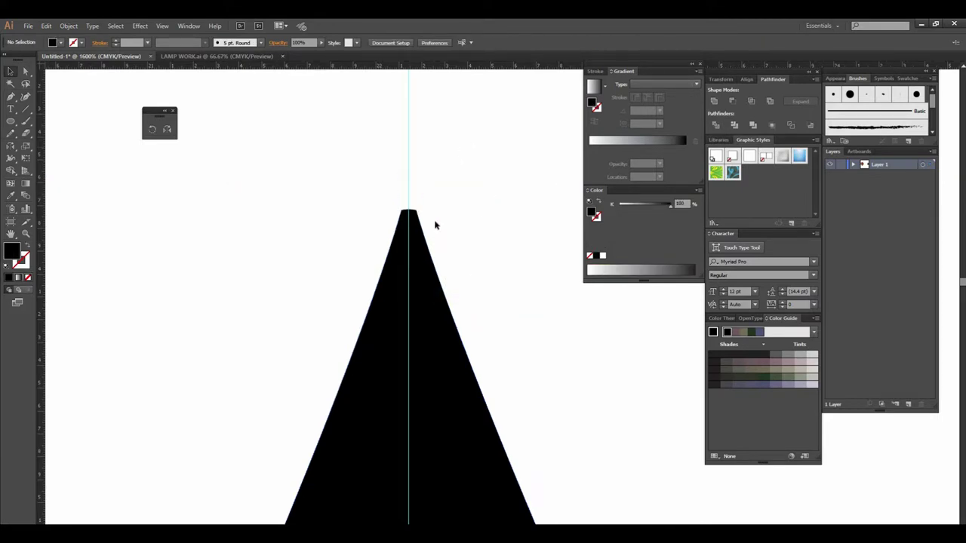
pyautogui.hotkey('ctrl', '-')
pyautogui.hotkey('ctrl', '-')
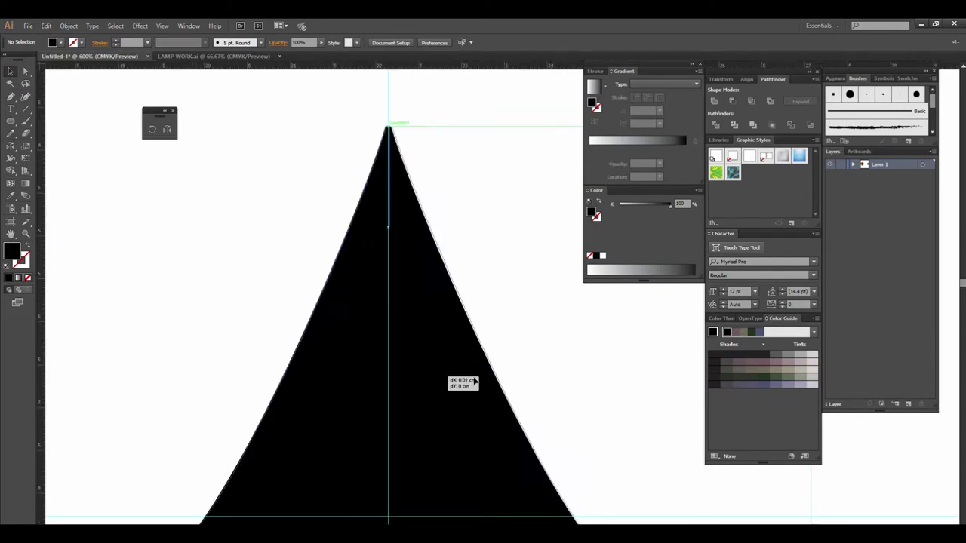
pyautogui.press('v')
pyautogui.click(469, 380)
pyautogui.hotkey('ctrl', '+')
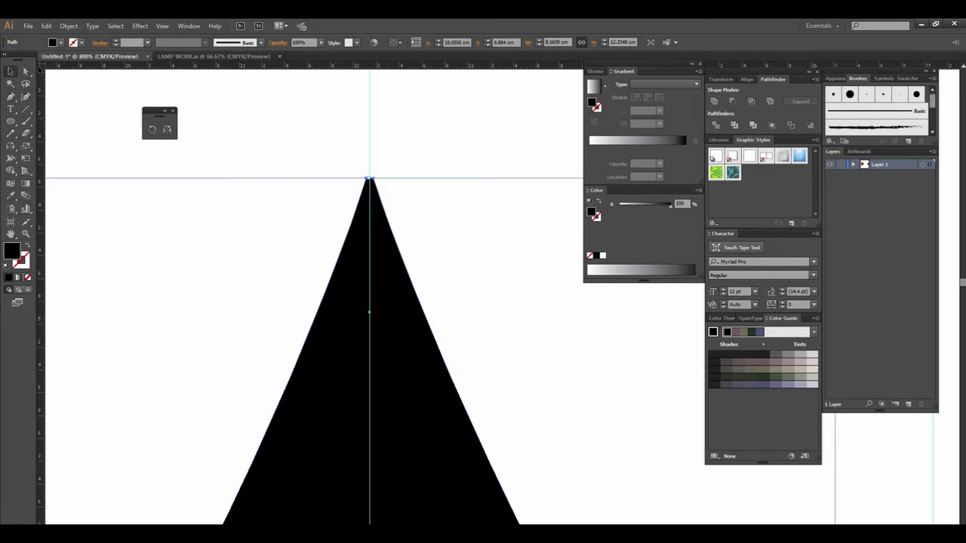
pyautogui.click(28, 72)
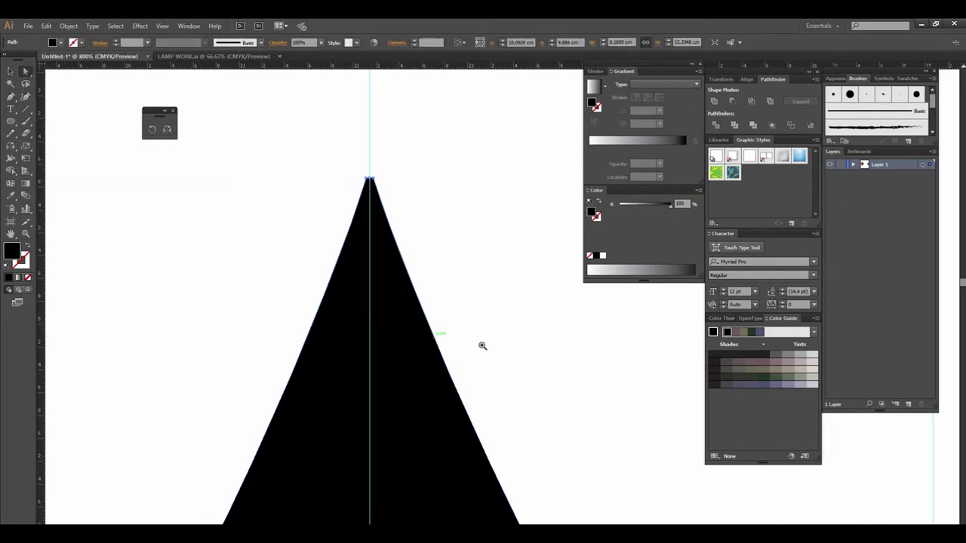
pyautogui.hotkey('ctrl', '1')
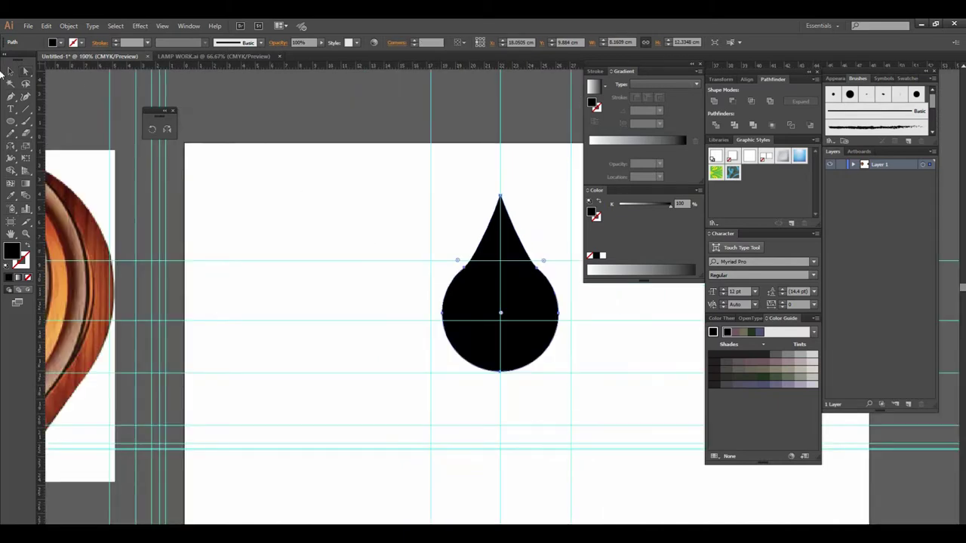
pyautogui.click(11, 71)
pyautogui.click(375, 334)
pyautogui.hotkey('ctrl', '-')
pyautogui.hotkey('ctrl', '-')
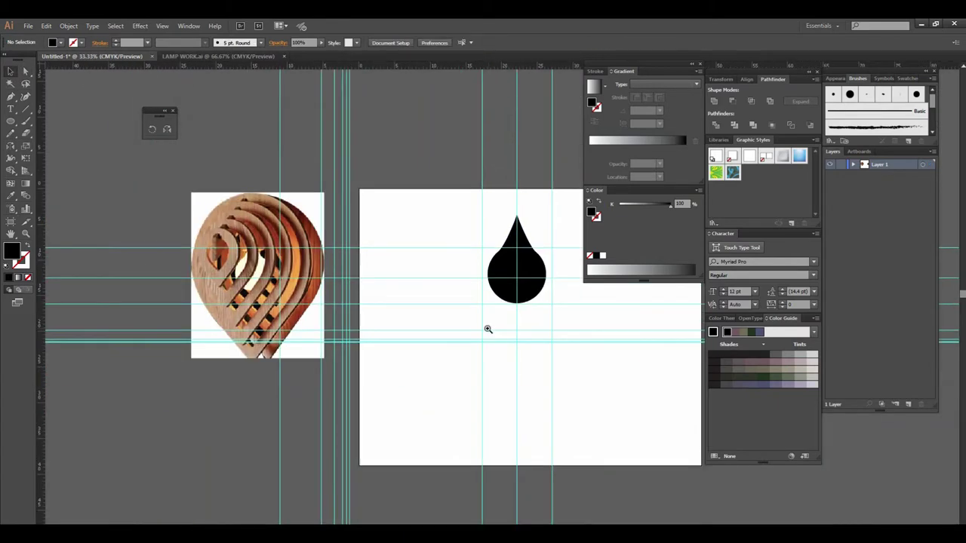
pyautogui.hotkey('ctrl', '-')
pyautogui.hotkey('ctrl', '+')
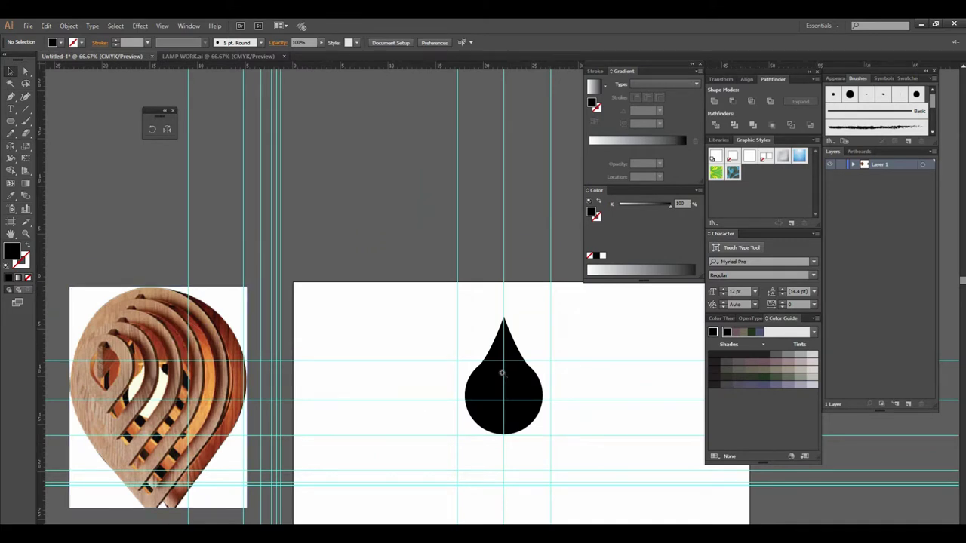
pyautogui.hotkey('ctrl', '+')
pyautogui.hotkey('ctrl', '+')
pyautogui.hotkey('ctrl', '+')
pyautogui.hotkey('ctrl', '-')
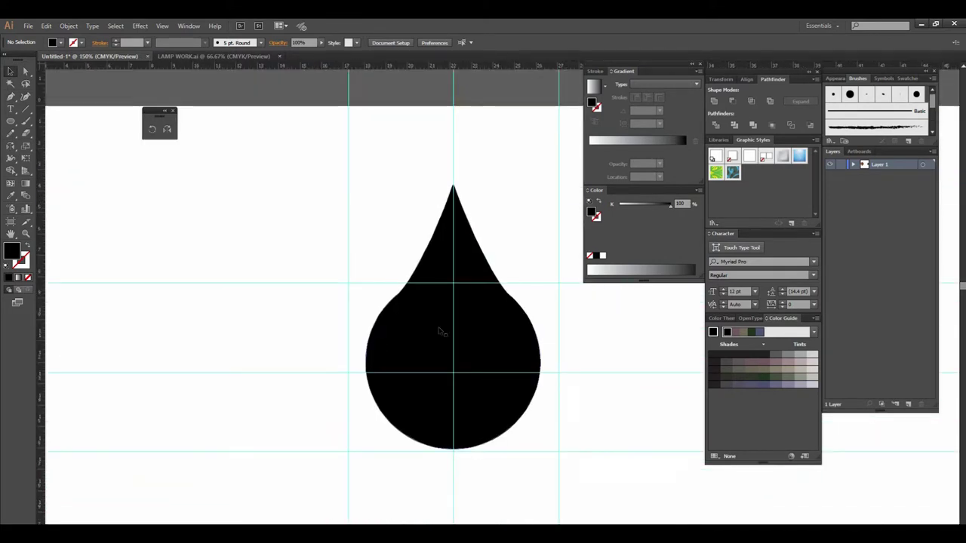
pyautogui.click(440, 332)
pyautogui.hotkey('ctrl', 'shift', 'b')
pyautogui.hotkey('ctrl', '-')
pyautogui.hotkey('ctrl', '-')
pyautogui.hotkey('ctrl', '+')
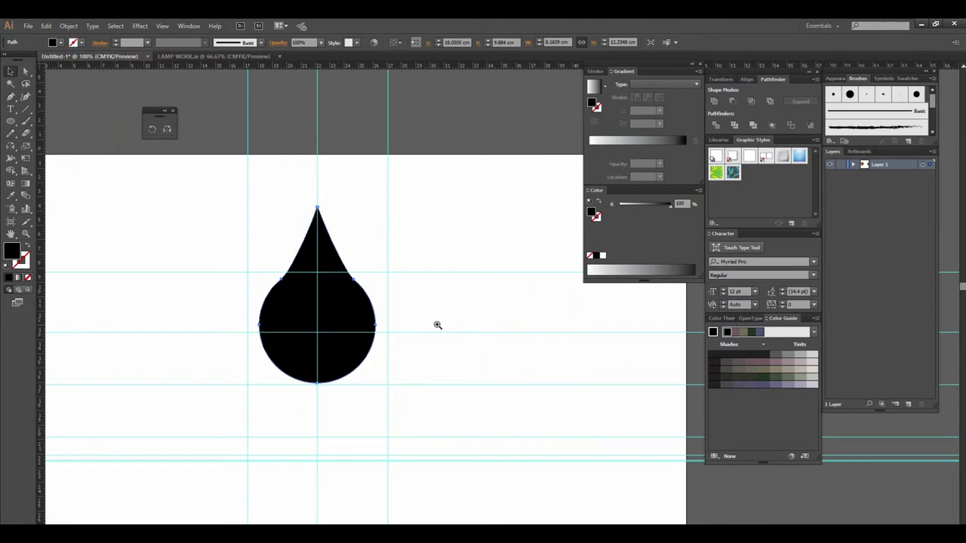
pyautogui.hotkey('ctrl', '+')
pyautogui.hotkey('ctrl', '-')
pyautogui.hotkey('ctrl', '-')
pyautogui.hotkey('ctrl', '+')
pyautogui.hotkey('ctrl', 'shift', 'b')
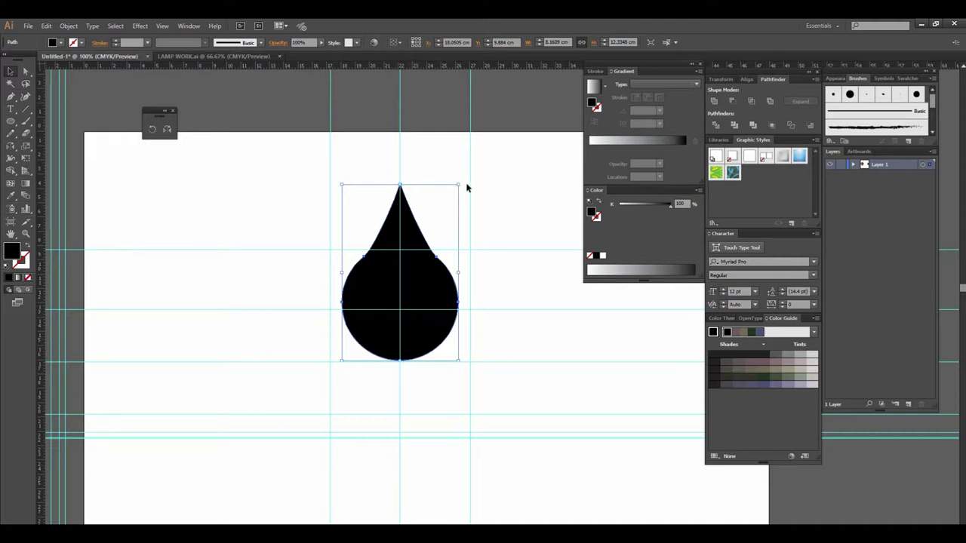
# - Scale the teardrop proportionally to 10 cm tall, about 6.62 cm wide
pyautogui.doubleClick(628, 41)
pyautogui.write('10')
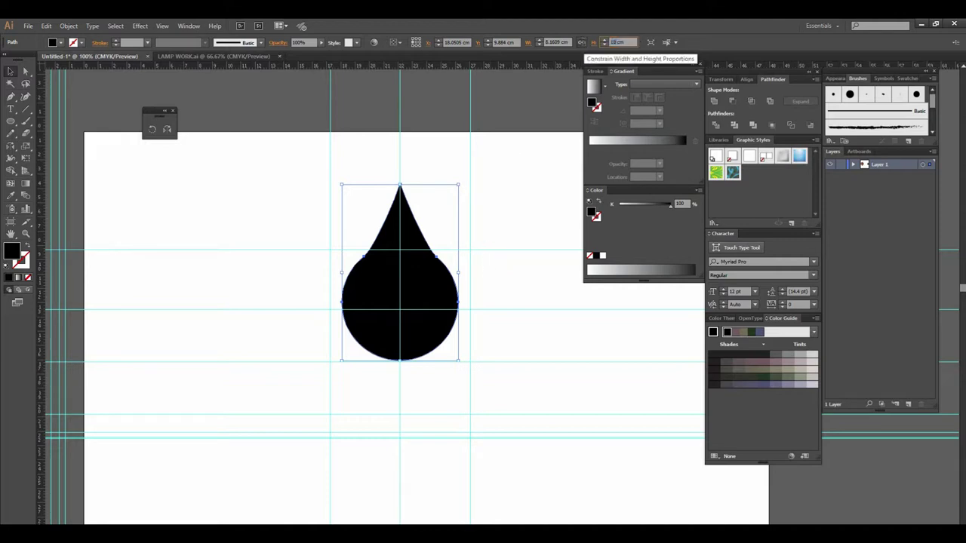
pyautogui.click(582, 43)
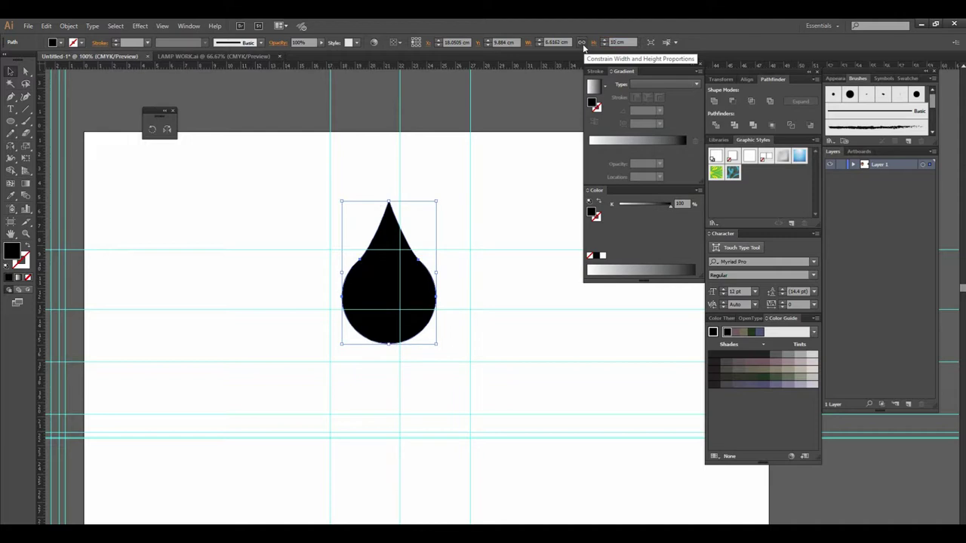
pyautogui.hotkey('ctrl', '+')
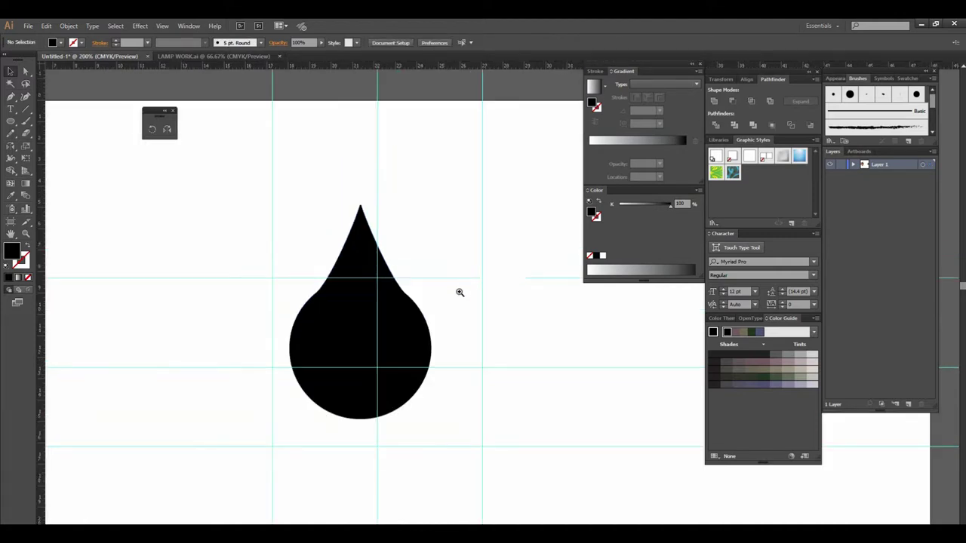
pyautogui.hotkey('ctrl', '+')
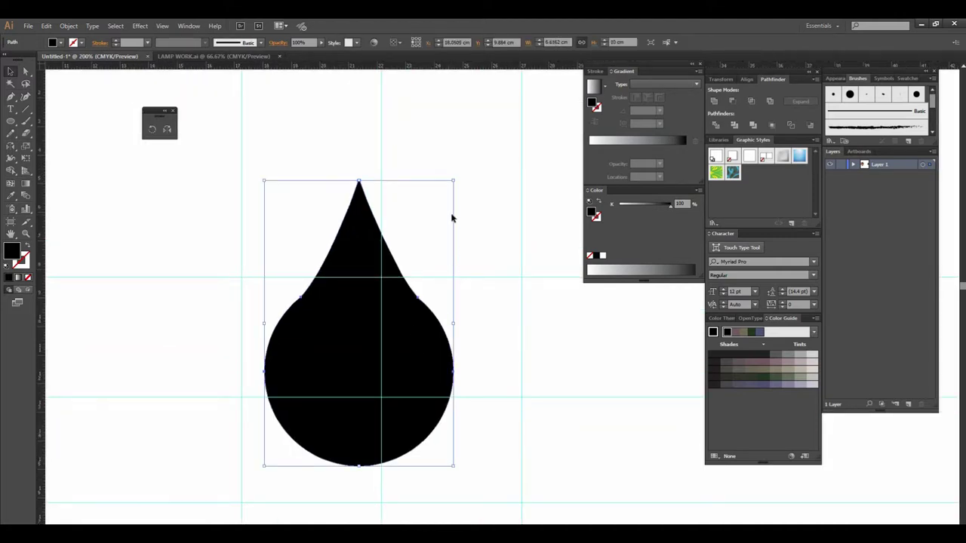
# - Paste a copy of the teardrop in front, fill it yellow, and nudge it down
pyautogui.press('a')
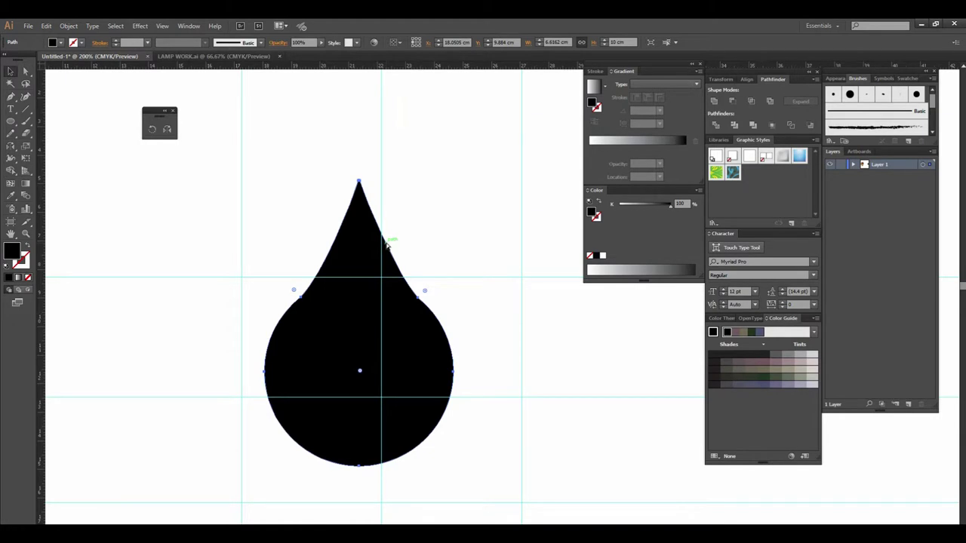
pyautogui.hotkey('ctrl', 'c')
pyautogui.hotkey('ctrl', 'f')
pyautogui.hotkey('ctrl', '+')
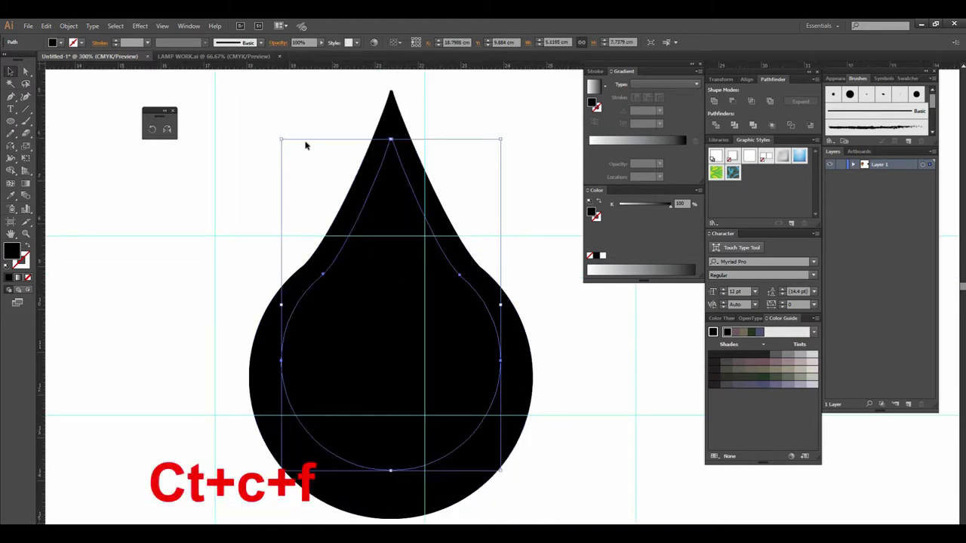
pyautogui.click(60, 43)
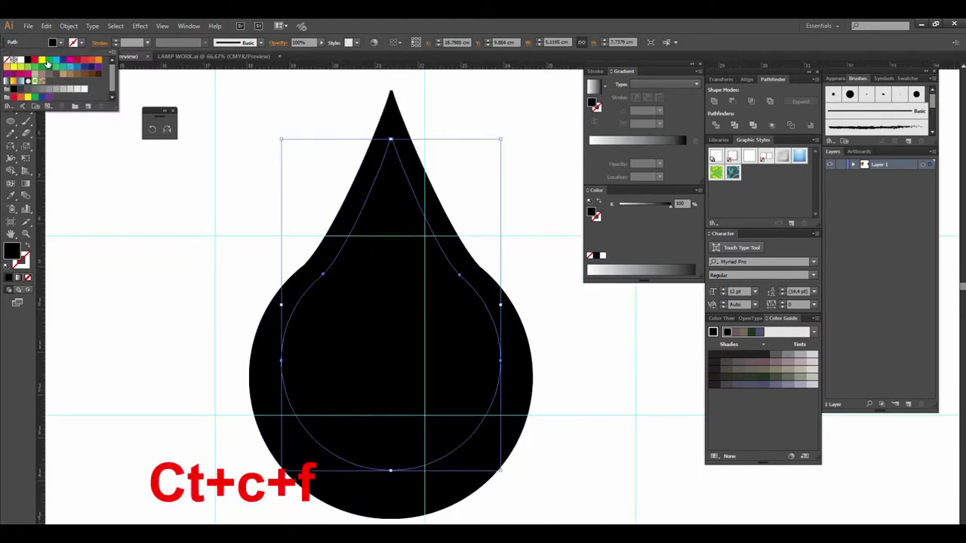
pyautogui.click(42, 61)
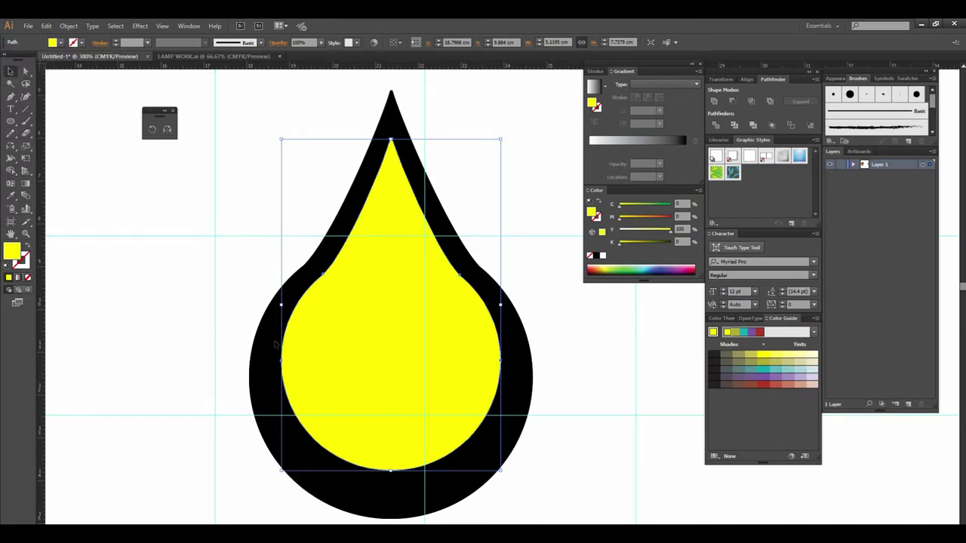
pyautogui.click(526, 397)
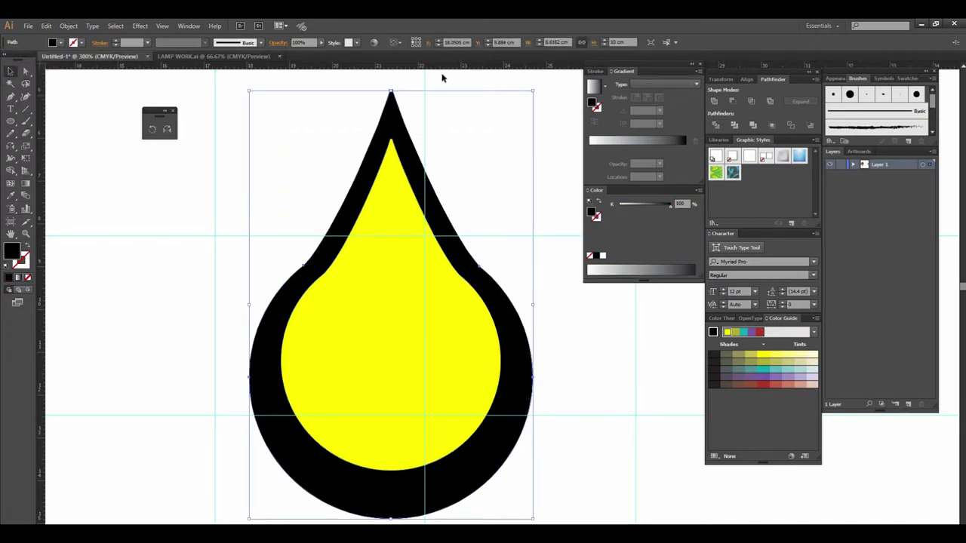
pyautogui.moveTo(446, 67); pyautogui.dragTo(480, 376)
pyautogui.click(455, 412)
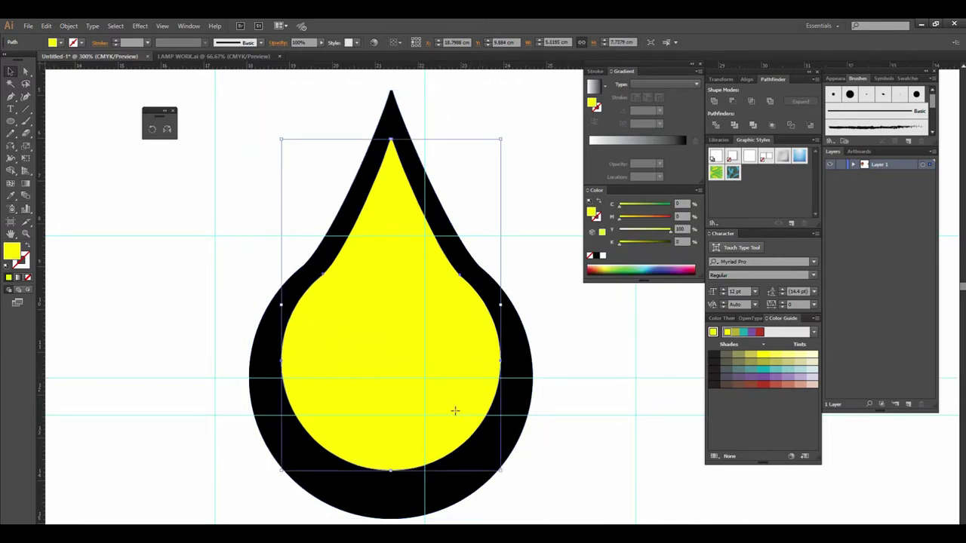
pyautogui.press('Down')
pyautogui.press('Down')
pyautogui.press('Down')
pyautogui.press('Down')
pyautogui.press('Down')
pyautogui.press('Down')
pyautogui.press('Down')
pyautogui.press('Down')
pyautogui.press('Down')
pyautogui.press('Down')
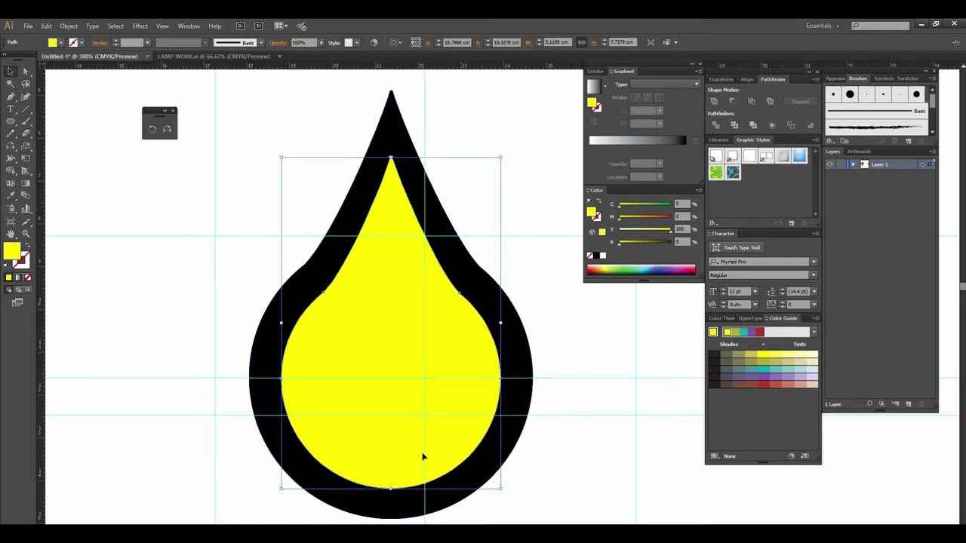
# - Divide the two teardrops, ungroup, and delete the yellow inner piece
pyautogui.keyDown('shift'); pyautogui.click(486, 256); pyautogui.keyUp('shift')
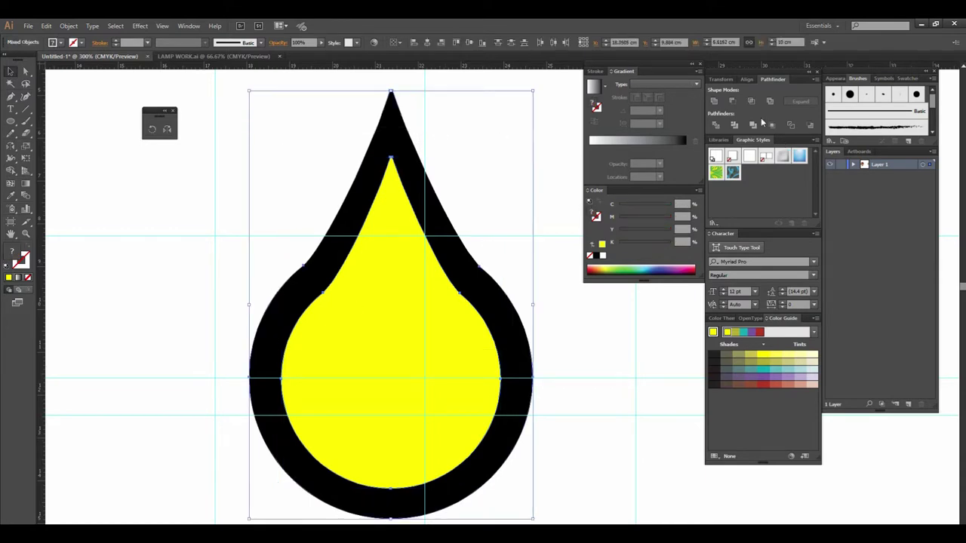
pyautogui.click(716, 124)
pyautogui.rightClick(463, 286)
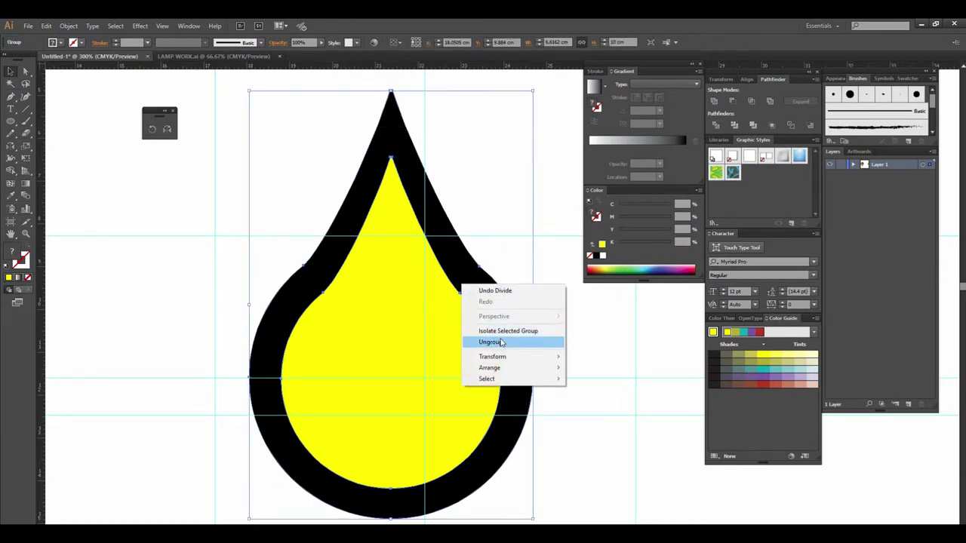
pyautogui.click(501, 344)
pyautogui.click(459, 360)
pyautogui.press('Delete')
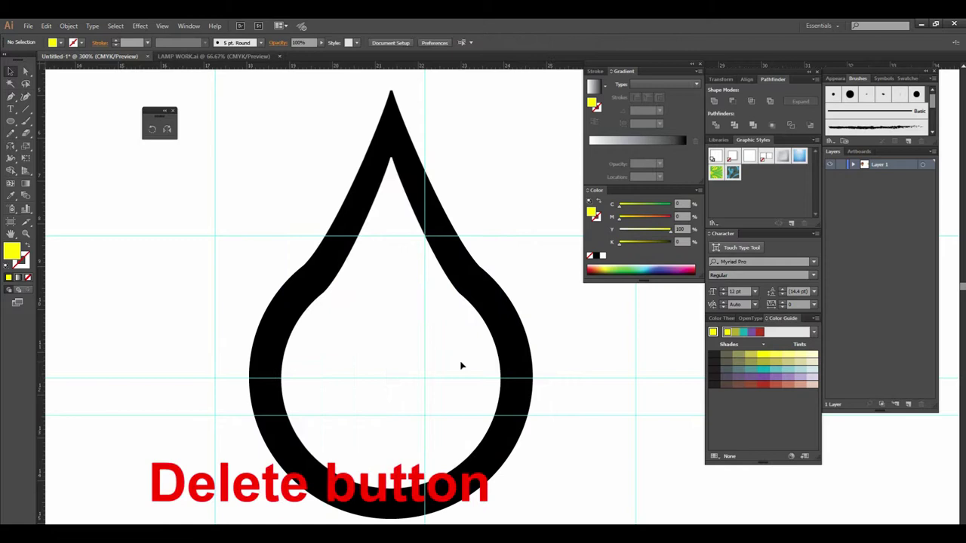
pyautogui.hotkey('ctrl', '-')
pyautogui.hotkey('ctrl', '-')
pyautogui.hotkey('ctrl', '-')
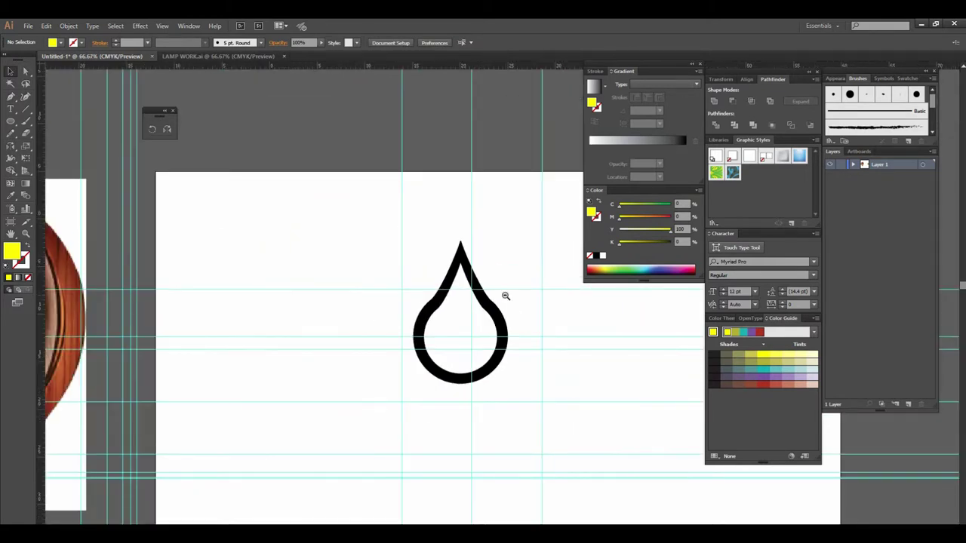
pyautogui.hotkey('ctrl', '-')
pyautogui.hotkey('ctrl', '-')
# - Duplicate the teardrop ring and resize the copy to 15 cm tall
pyautogui.scroll(1, 498, 310)
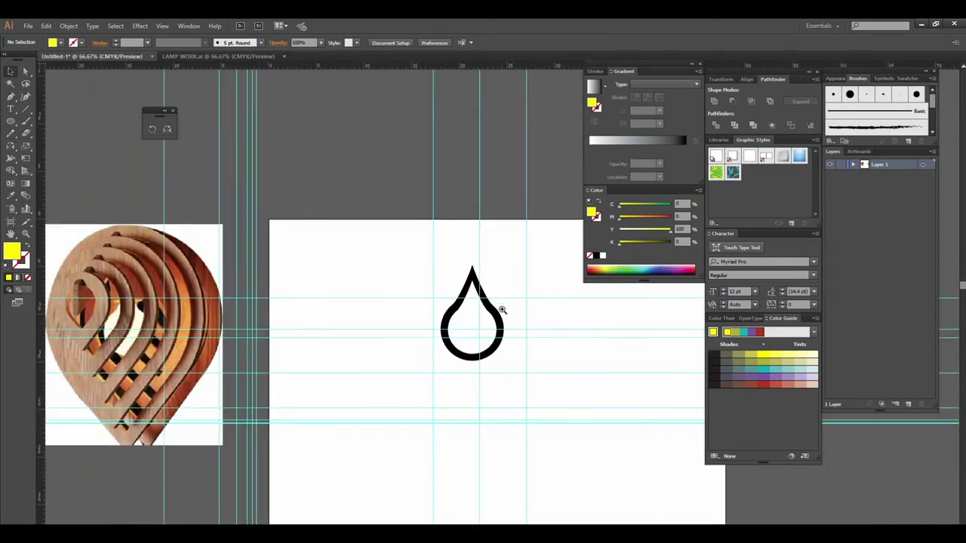
pyautogui.scroll(1, 494, 308)
pyautogui.scroll(1, 494, 308)
pyautogui.scroll(-1, 481, 308)
pyautogui.moveTo(433, 321)
pyautogui.mouseDown()
pyautogui.moveTo(313, 319)
pyautogui.moveTo(430, 323)
pyautogui.mouseUp()
pyautogui.click(613, 42)
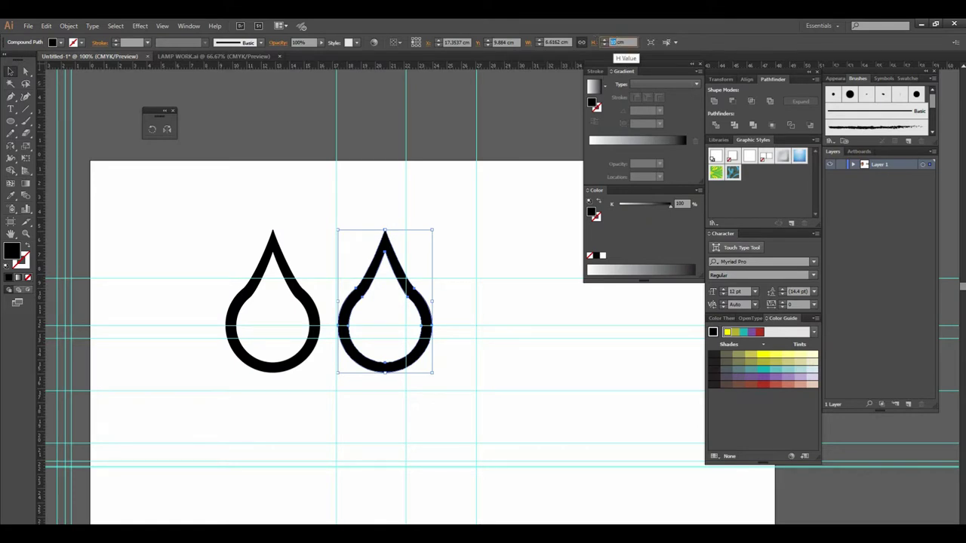
pyautogui.press('Return')
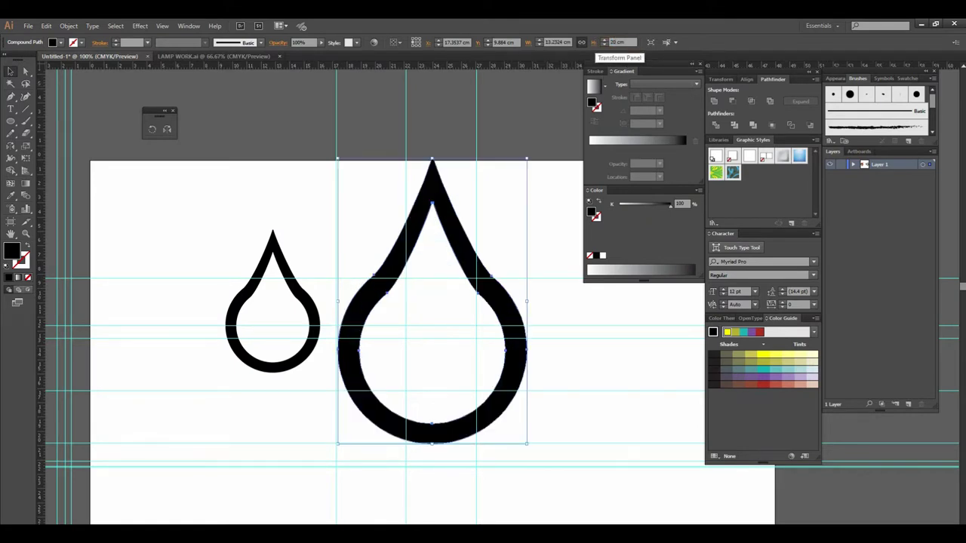
pyautogui.scroll(-1, 552, 310)
pyautogui.moveTo(553, 309); pyautogui.dragTo(494, 320)
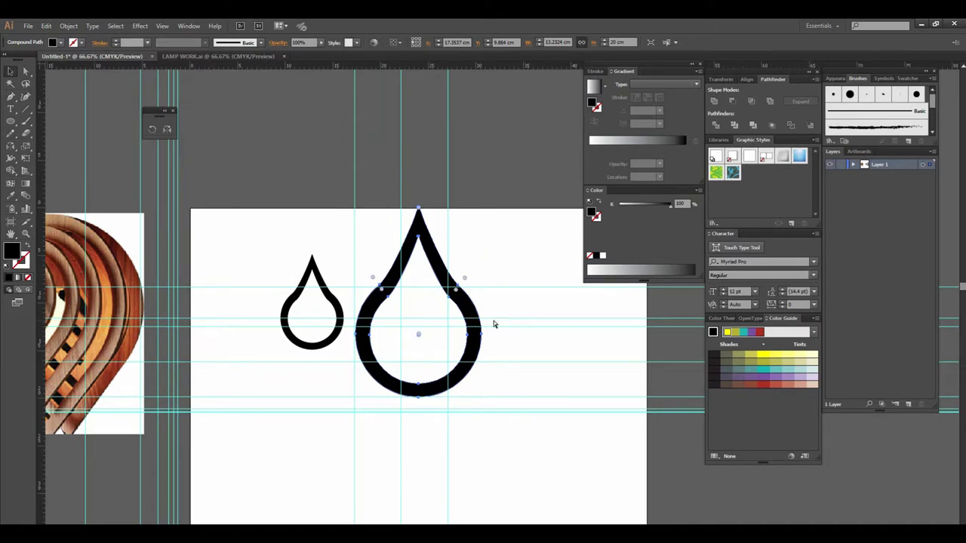
pyautogui.hotkey('ctrl', 'z')
pyautogui.press('a')
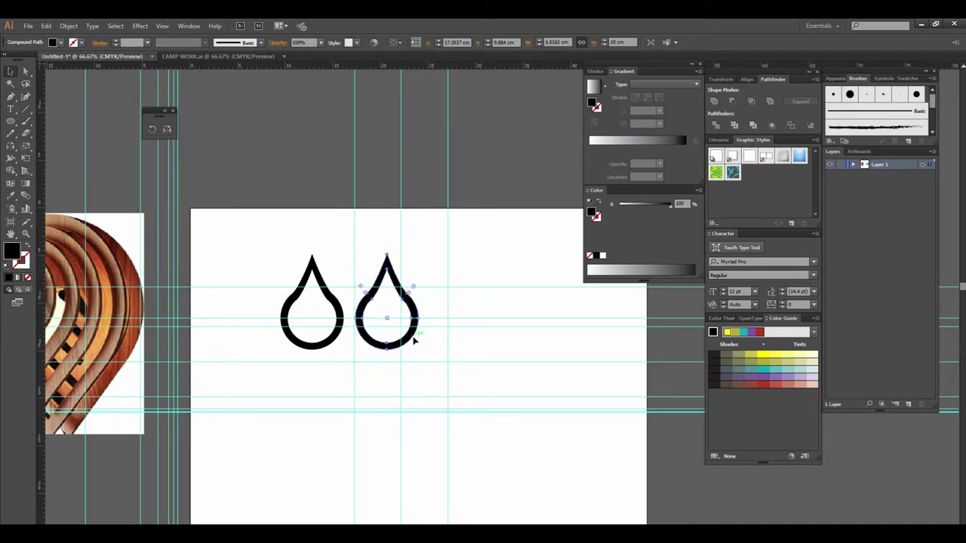
pyautogui.press('v')
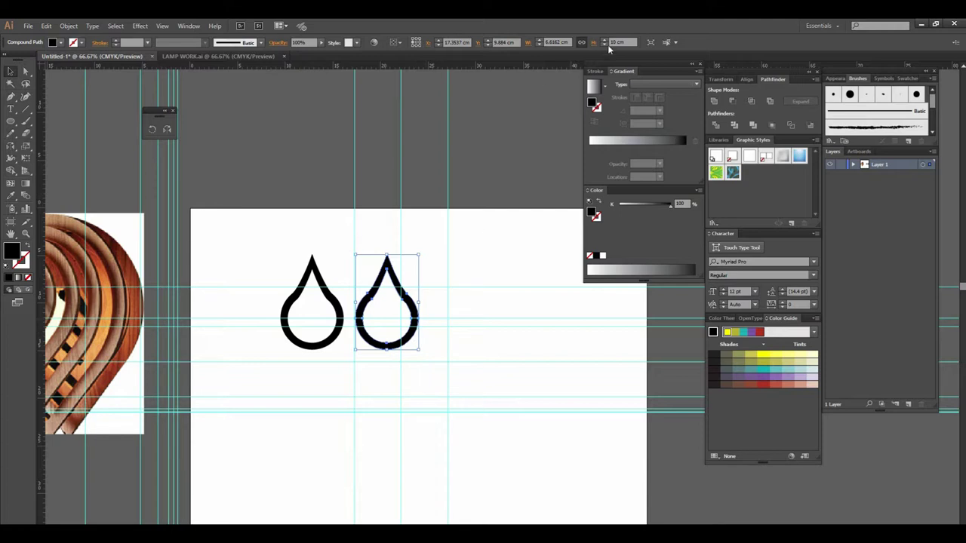
pyautogui.click(612, 42)
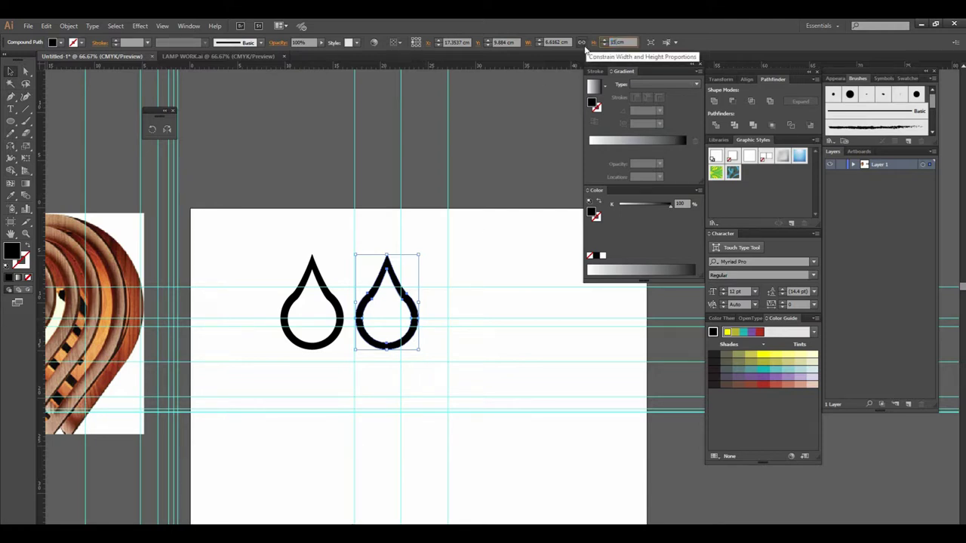
pyautogui.press('Return')
# - Check the 15 cm ring over the first, place it beside it, then copy it further right
pyautogui.moveTo(442, 347); pyautogui.dragTo(347, 344)
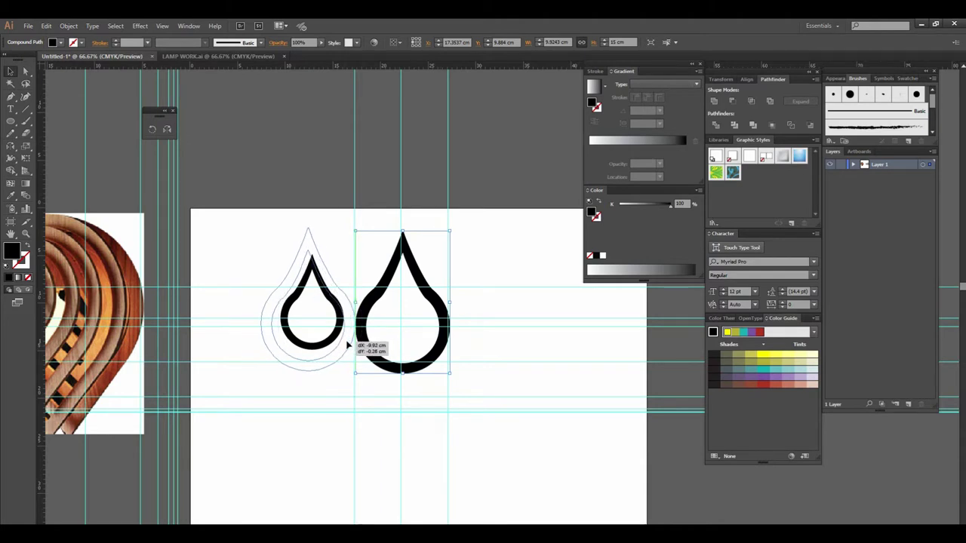
pyautogui.moveTo(347, 345); pyautogui.dragTo(348, 361)
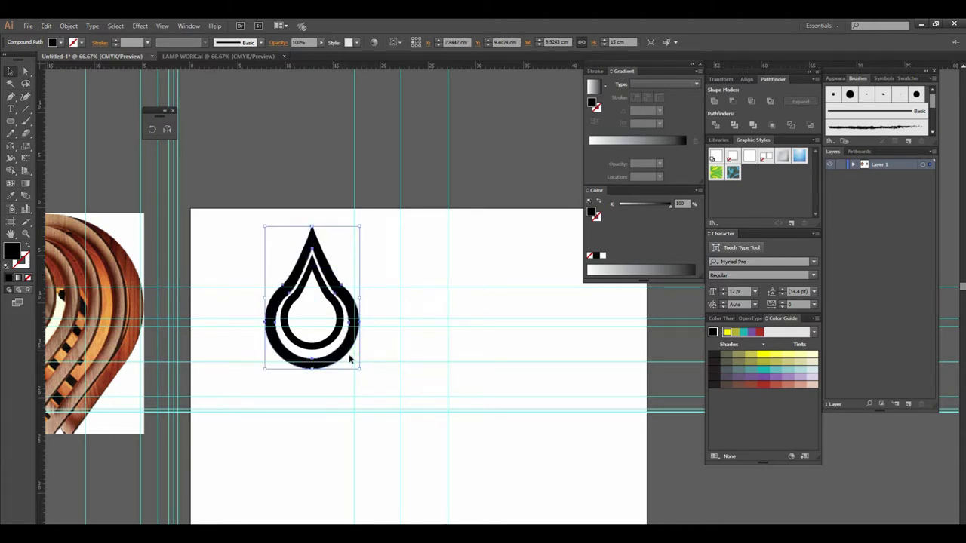
pyautogui.moveTo(358, 351); pyautogui.dragTo(464, 352)
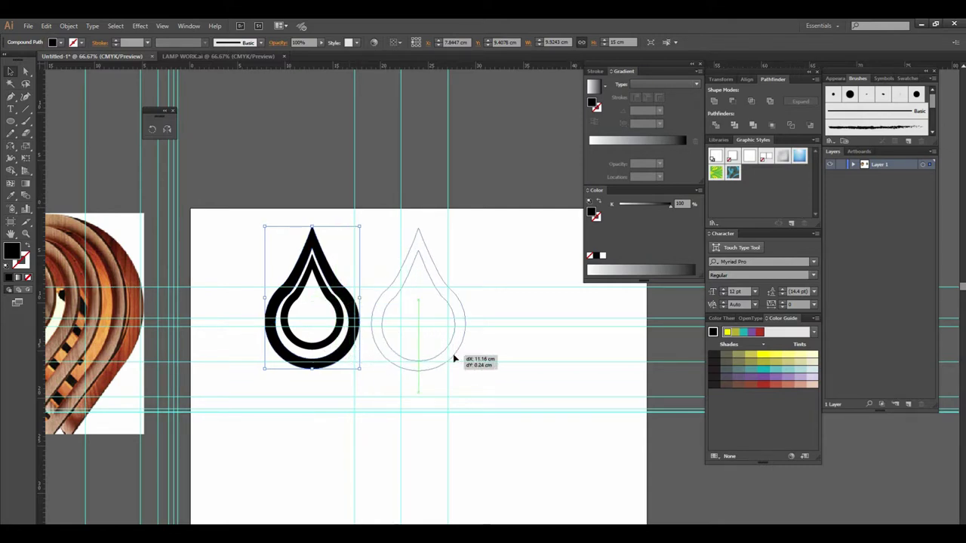
pyautogui.click(491, 327)
pyautogui.scroll(2, 492, 328)
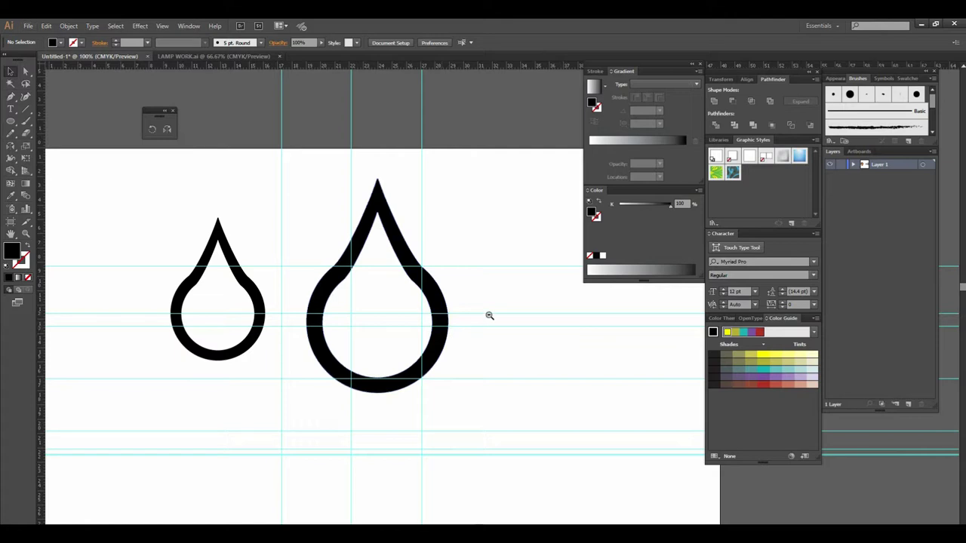
pyautogui.scroll(-2, 382, 340)
pyautogui.moveTo(371, 334); pyautogui.dragTo(476, 341)
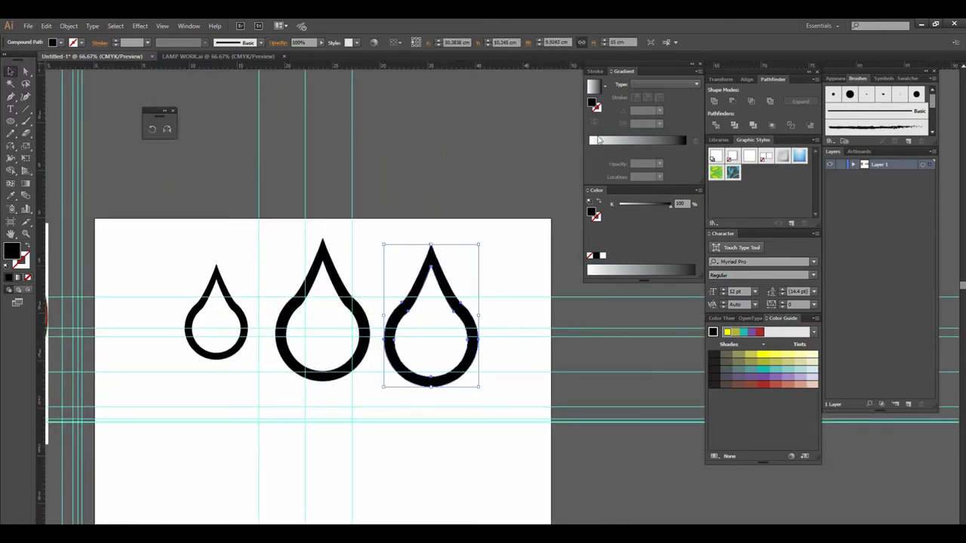
# - Make the third ring 20 cm tall, then copy it right and set the copy to 25 cm
pyautogui.write('20')
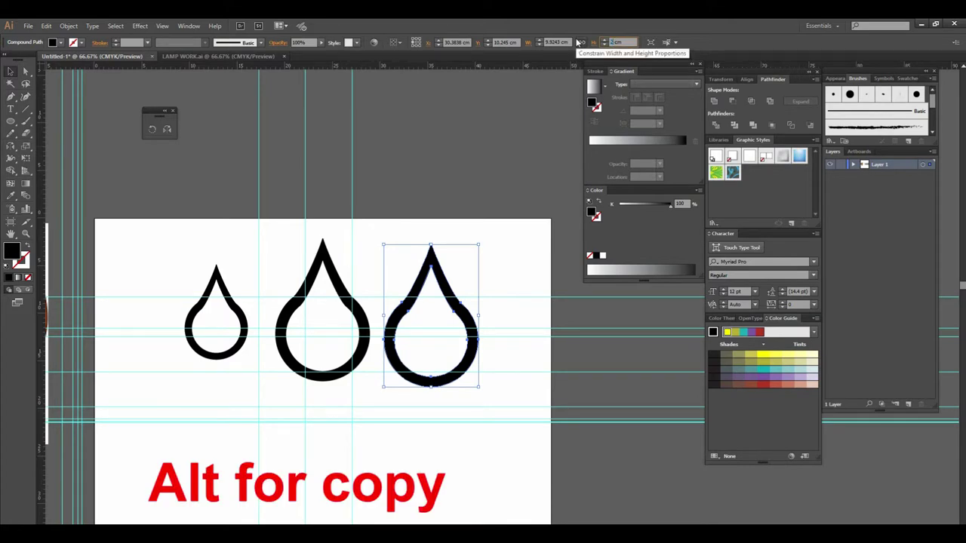
pyautogui.press('Return')
pyautogui.hotkey('ctrl', '-')
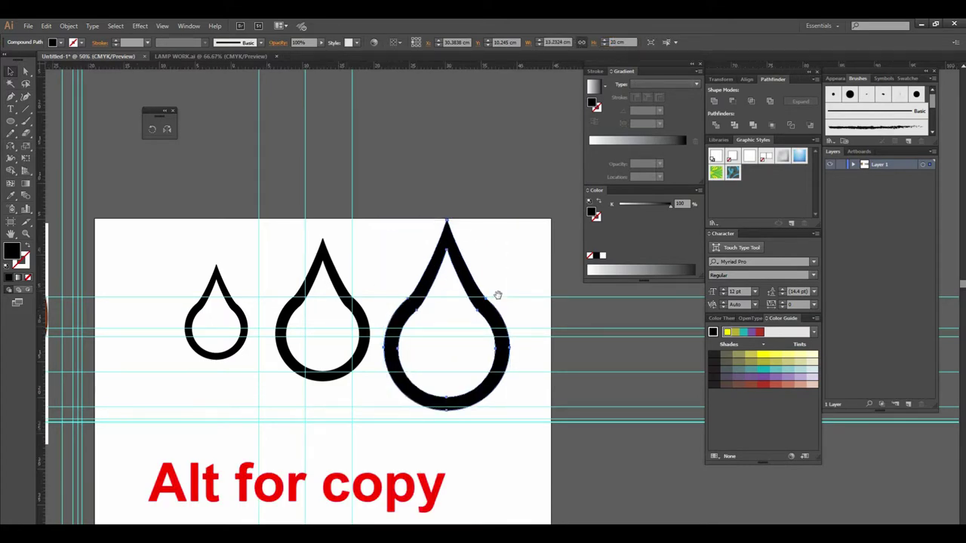
pyautogui.moveTo(385, 298); pyautogui.dragTo(489, 298)
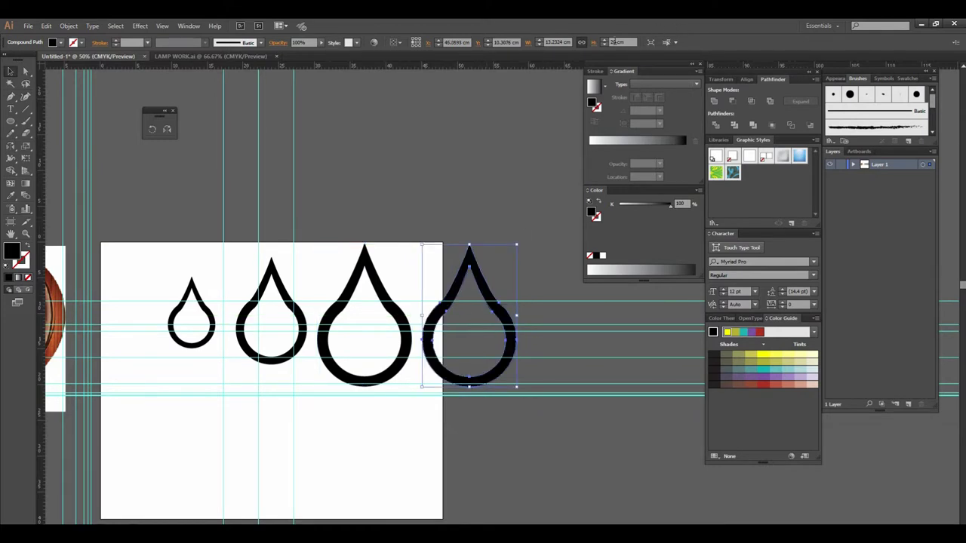
pyautogui.press('Return')
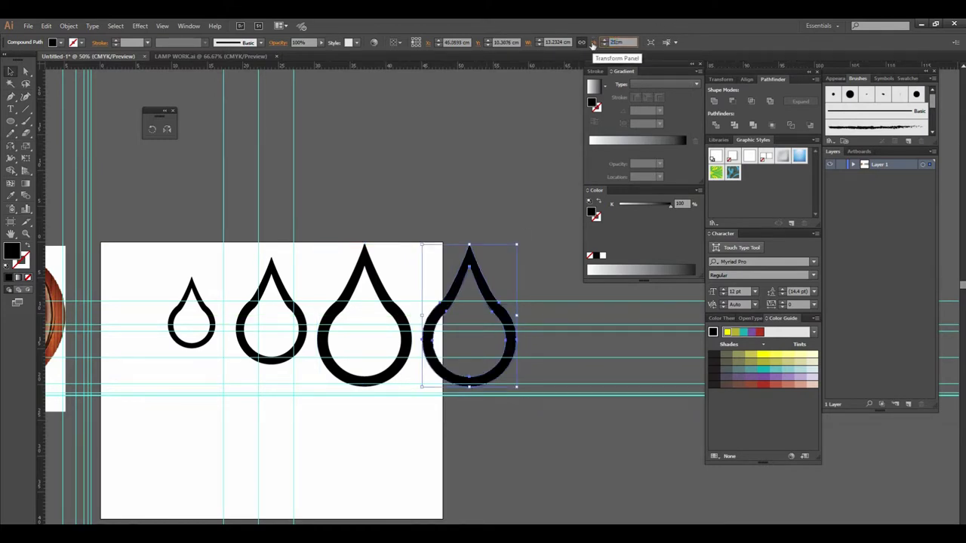
pyautogui.press('Return')
pyautogui.hotkey('ctrl', '-')
# - Duplicate the 25 cm droplet to the end of the row and make it 30 cm tall
pyautogui.moveTo(341, 313); pyautogui.dragTo(278, 320)
pyautogui.moveTo(447, 326); pyautogui.dragTo(535, 328)
pyautogui.doubleClick(617, 42)
pyautogui.write('30')
pyautogui.press('Return')
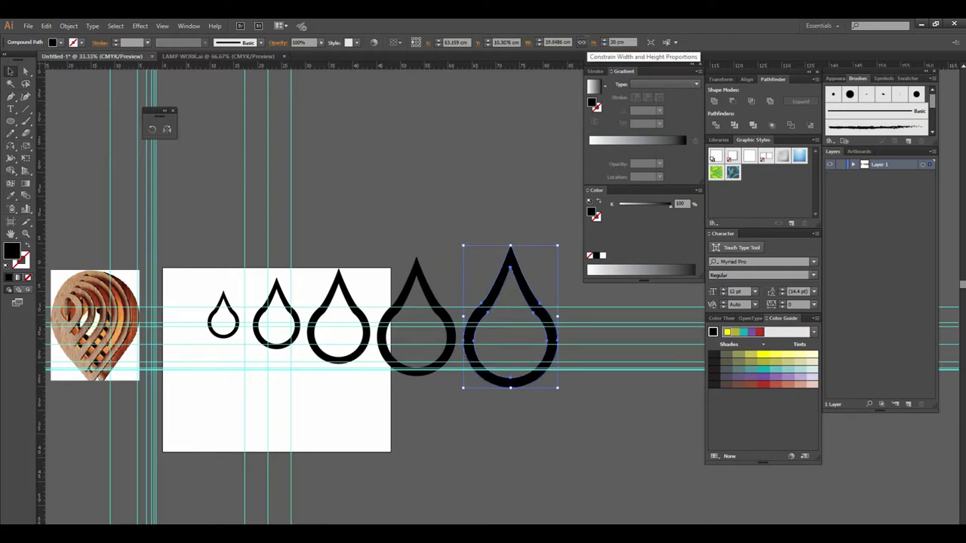
pyautogui.hscroll(-3, 204, 345)
pyautogui.hotkey('ctrl', '=')
# - Zoom out and pan until the artboard and all five teardrop rings are in view
pyautogui.click(415, 296)
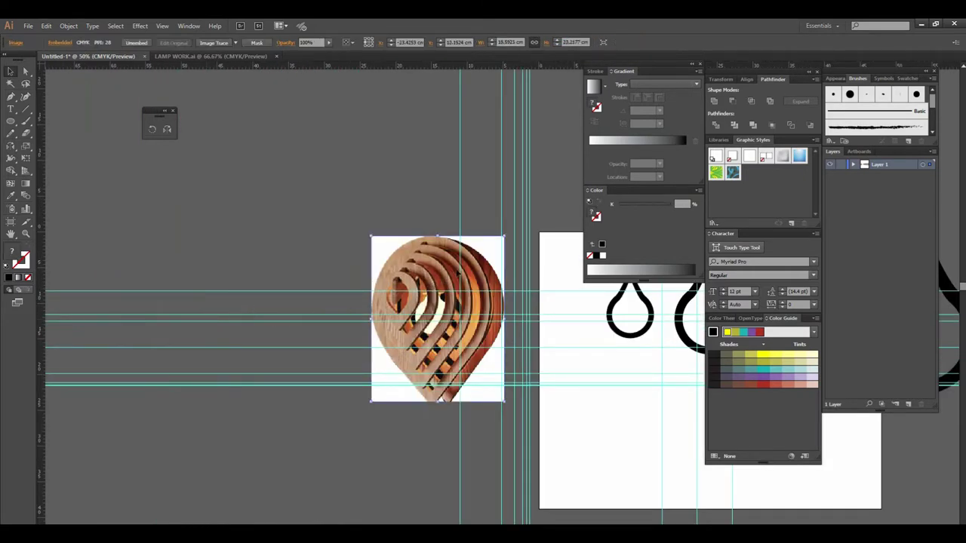
pyautogui.hotkey('ctrl', '-')
pyautogui.moveTo(537, 339); pyautogui.dragTo(281, 336)
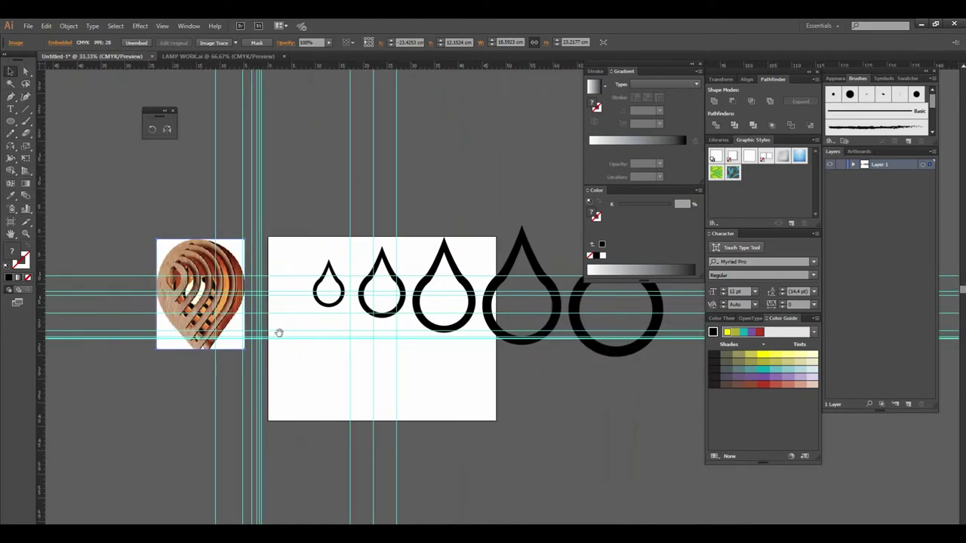
pyautogui.moveTo(520, 369); pyautogui.dragTo(427, 400)
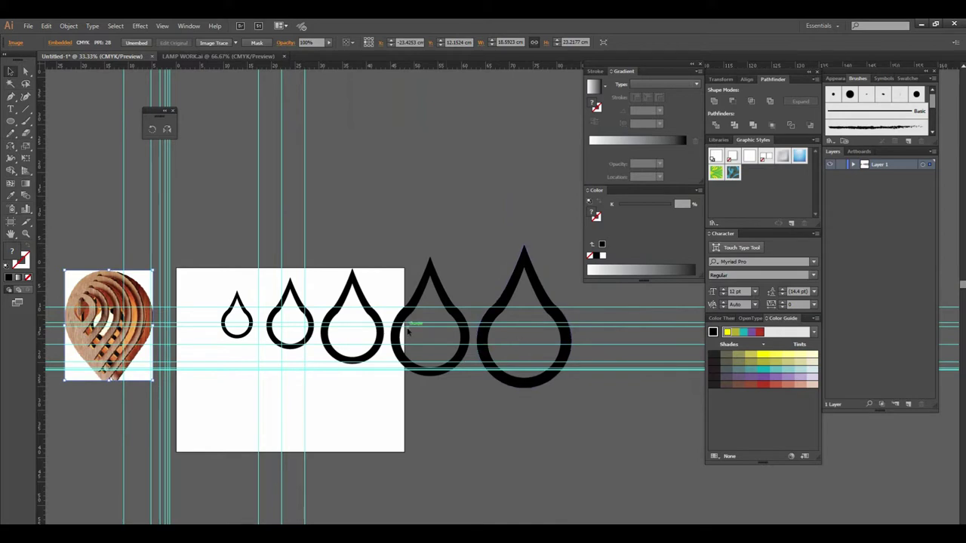
pyautogui.hotkey('ctrl', '-')
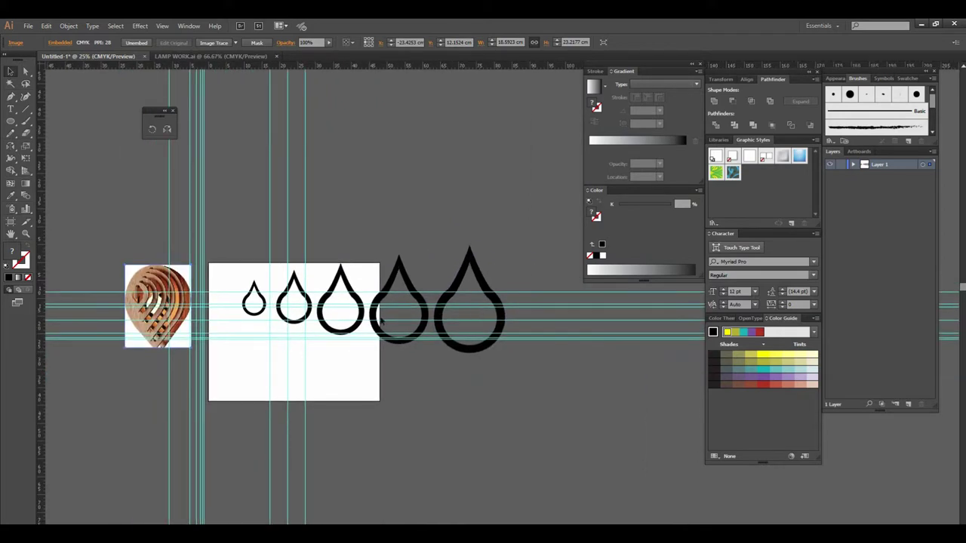
pyautogui.hotkey('ctrl', '+')
pyautogui.hotkey('ctrl', '-')
pyautogui.hotkey('ctrl', '+')
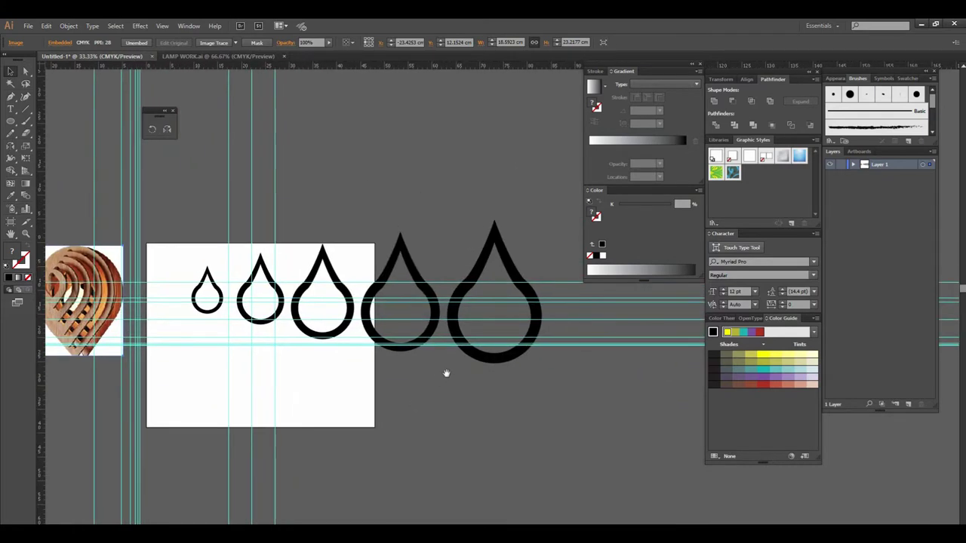
pyautogui.hotkey('ctrl', '-')
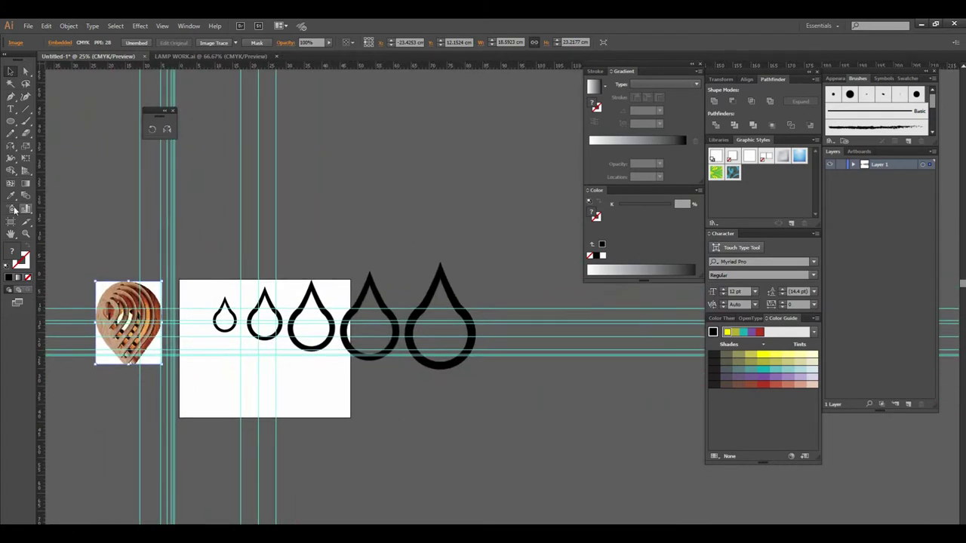
# - Widen and raise the artboard to about 96.77 × 51.26 cm, then select all five droplets
pyautogui.click(11, 222)
pyautogui.moveTo(350, 348); pyautogui.dragTo(525, 348)
pyautogui.moveTo(352, 280); pyautogui.dragTo(352, 236)
pyautogui.click(11, 71)
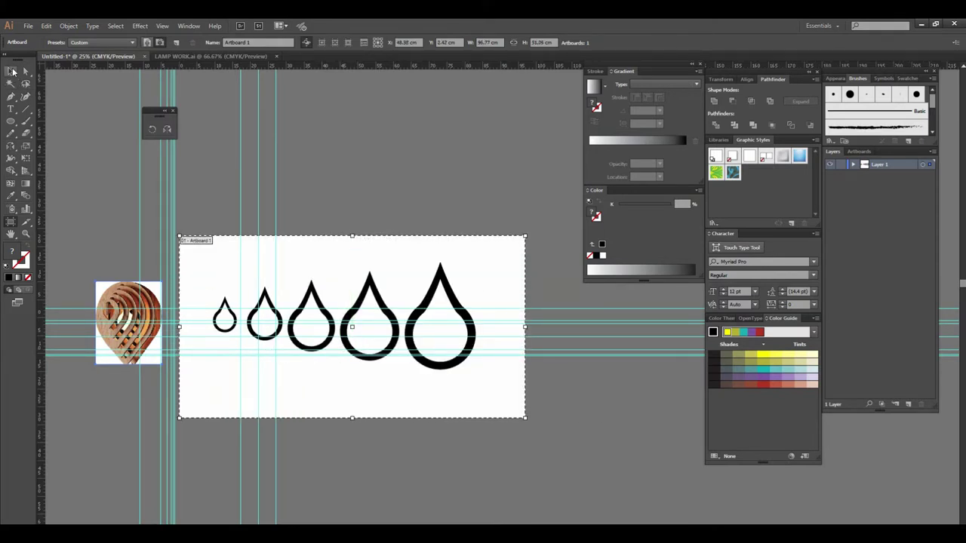
pyautogui.hotkey('ctrl', '+')
pyautogui.moveTo(448, 319); pyautogui.dragTo(482, 344)
pyautogui.moveTo(193, 218); pyautogui.dragTo(535, 396)
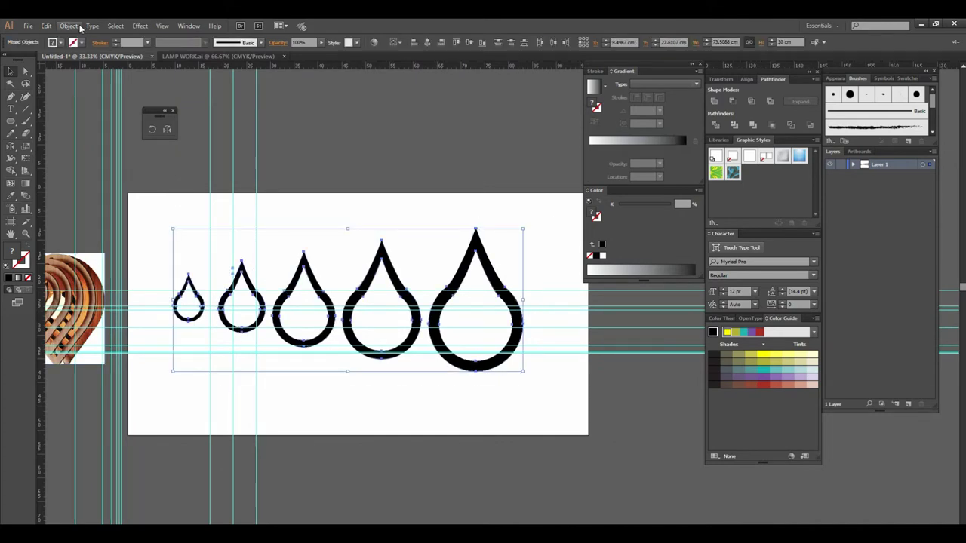
# - Expand the five teardrop rings into plain filled shapes with Object > Expand
pyautogui.click(69, 26)
pyautogui.click(108, 133)
pyautogui.click(470, 410)
pyautogui.hotkey('ctrl', '+')
pyautogui.hotkey('ctrl', '-')
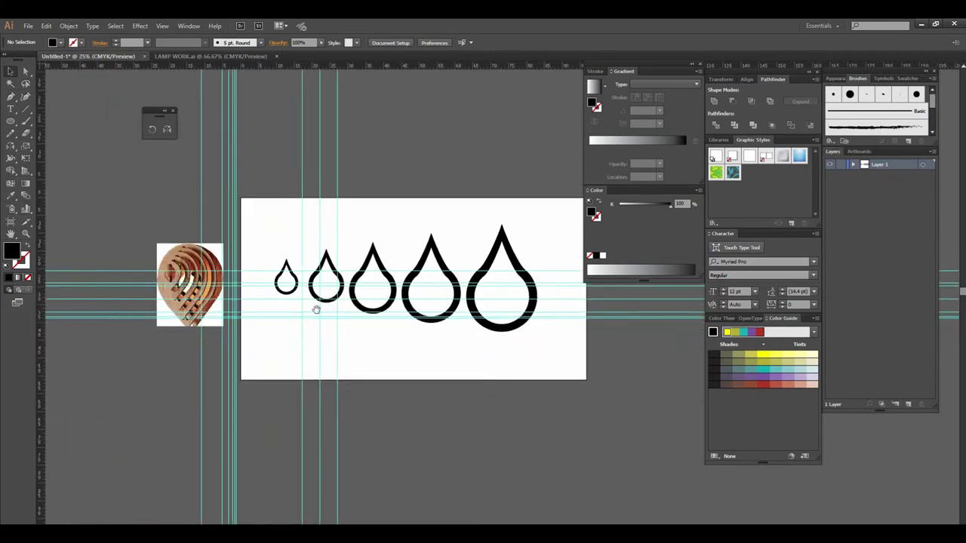
pyautogui.click(441, 287)
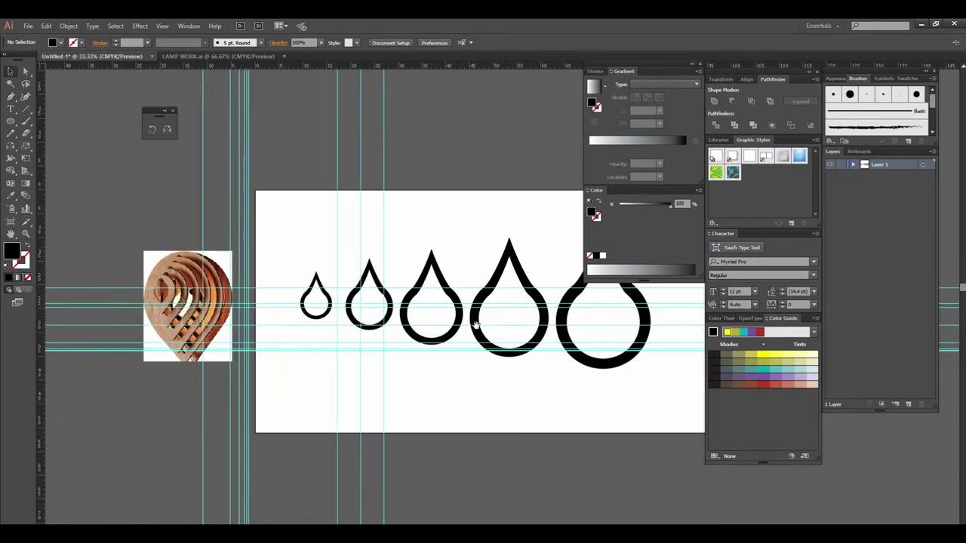
pyautogui.click(578, 336)
pyautogui.keyDown('alt'); pyautogui.click(460, 279); pyautogui.keyUp('alt')
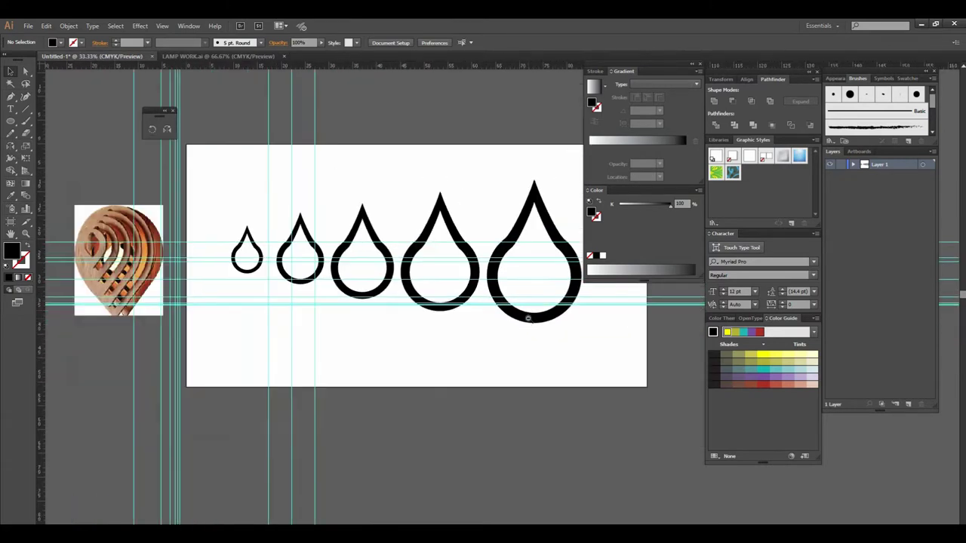
pyautogui.keyDown('alt'); pyautogui.click(419, 294); pyautogui.keyUp('alt')
# - Rotate the row of five droplets 180° so their tips point down like pins
pyautogui.moveTo(261, 219); pyautogui.dragTo(568, 381)
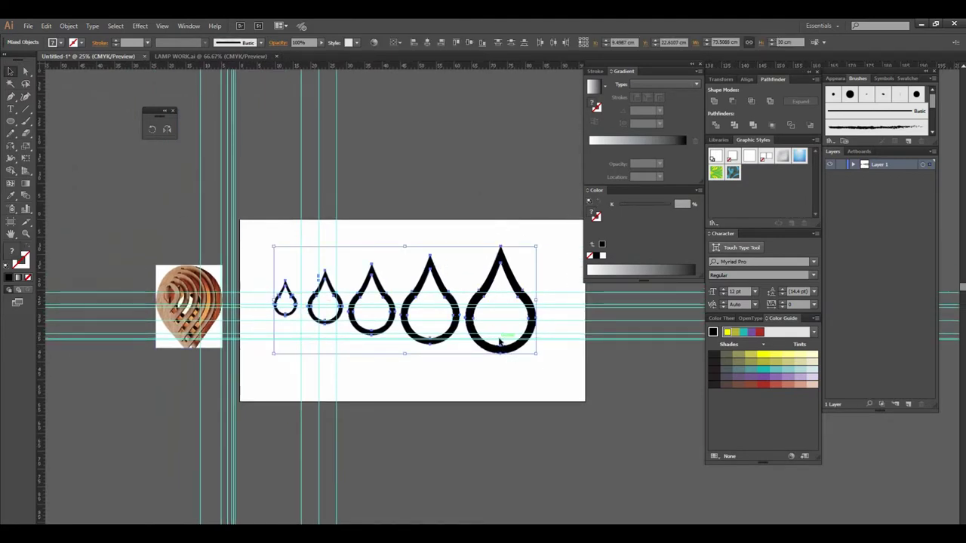
pyautogui.click(272, 219)
pyautogui.moveTo(539, 393); pyautogui.dragTo(540, 393)
pyautogui.moveTo(539, 359); pyautogui.dragTo(306, 265)
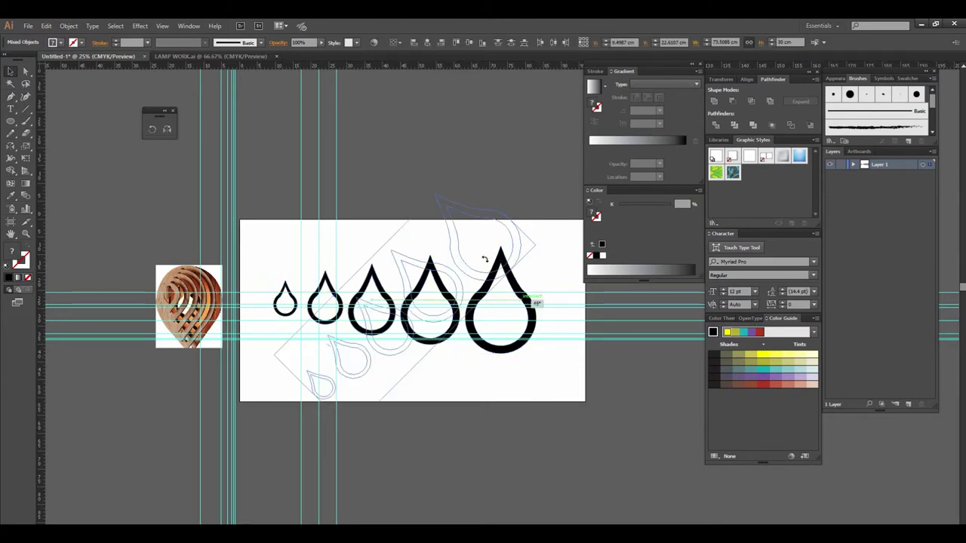
pyautogui.click(434, 393)
pyautogui.scroll(1, 489, 296)
pyautogui.hscroll(1, 453, 294)
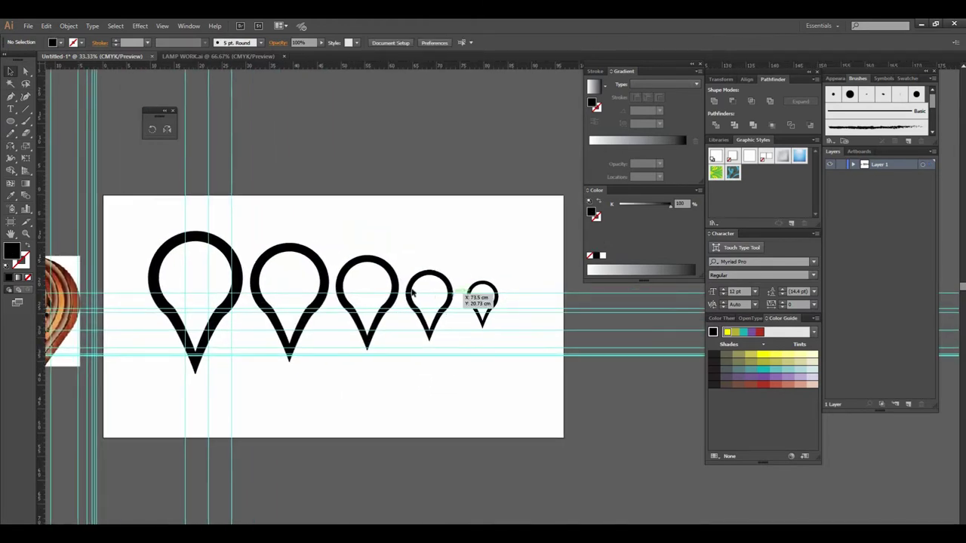
pyautogui.moveTo(388, 343); pyautogui.dragTo(478, 341)
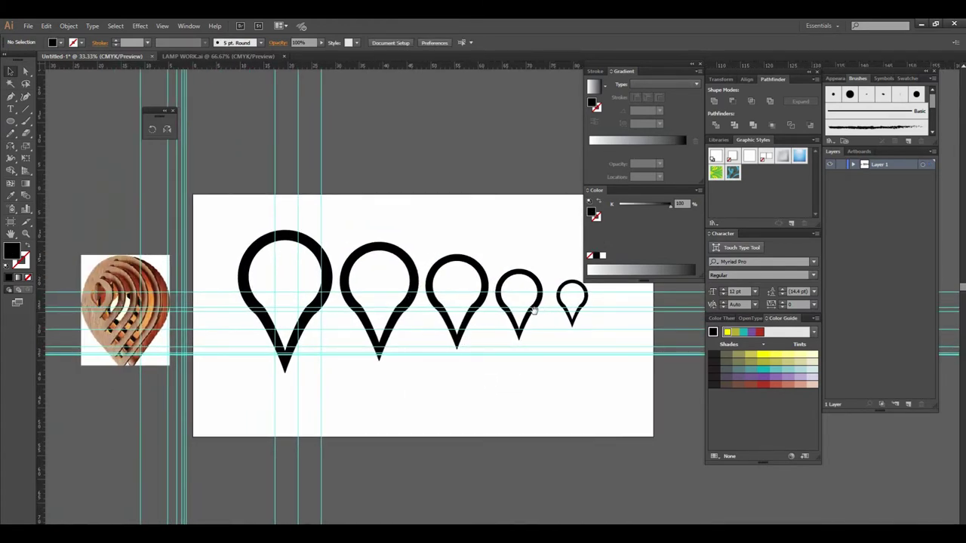
pyautogui.moveTo(489, 344)
pyautogui.mouseDown()
pyautogui.moveTo(485, 322)
pyautogui.moveTo(425, 306)
pyautogui.mouseUp()
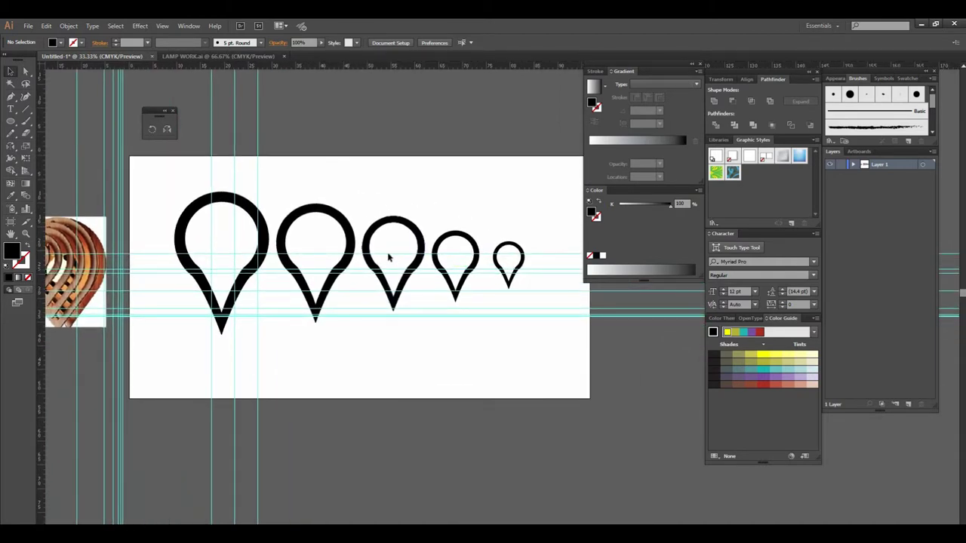
pyautogui.hotkey('ctrl', '-')
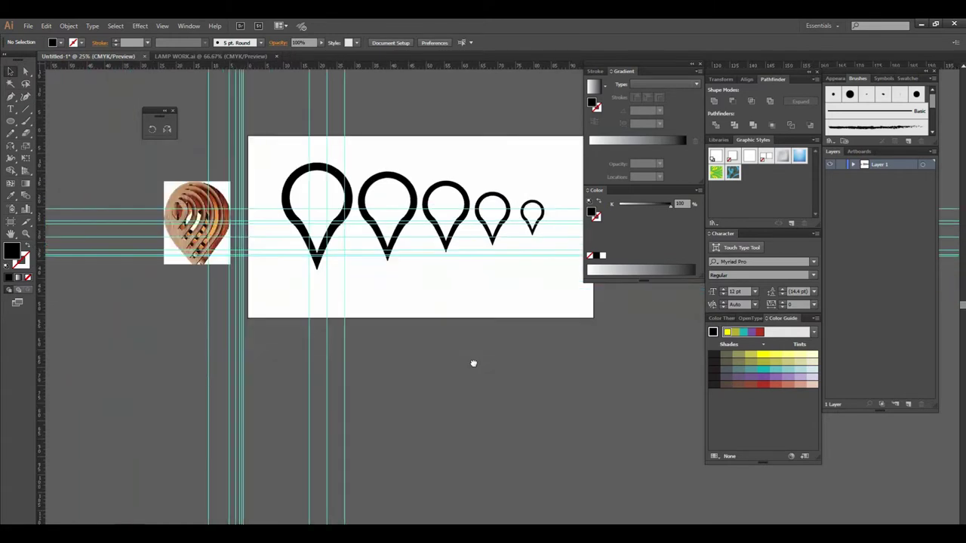
# - Drag the artboard's bottom edge down to about 96.77 × 70.27 cm
pyautogui.click(10, 221)
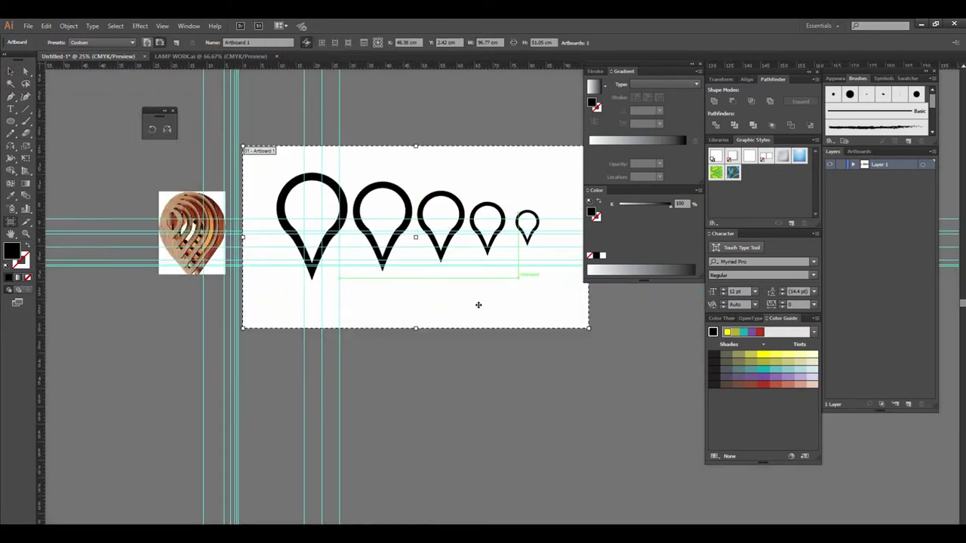
pyautogui.moveTo(418, 354); pyautogui.dragTo(418, 395)
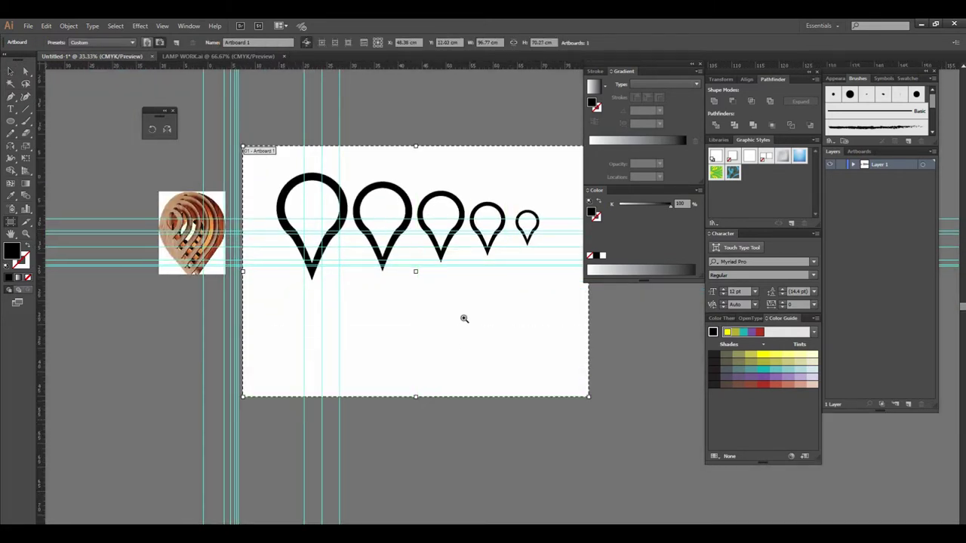
pyautogui.hotkey('ctrl', '+')
pyautogui.click(10, 71)
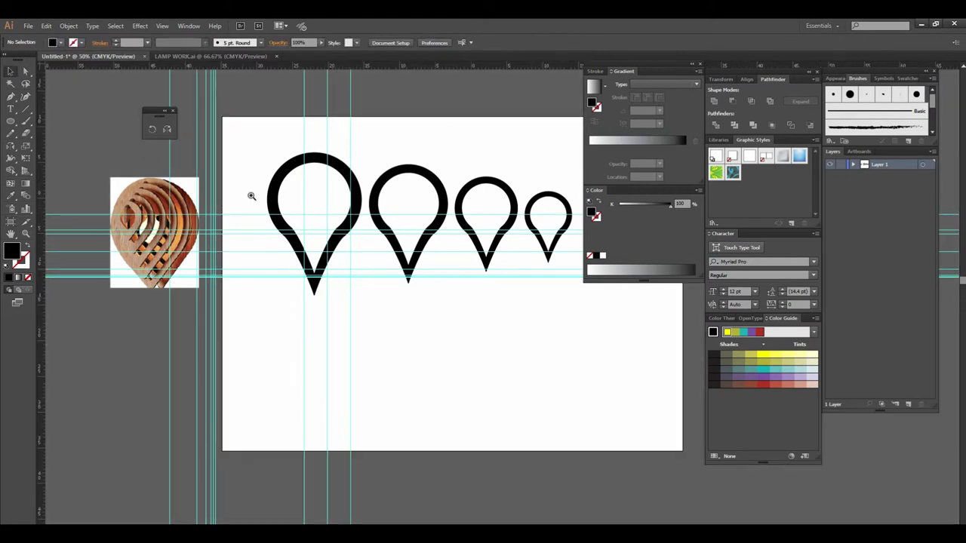
# - Zoom in to inspect the lamp photo, then navigate back to the pins
pyautogui.keyDown('ctrl'); pyautogui.click(240, 182); pyautogui.keyUp('ctrl')
pyautogui.keyDown('ctrl'); pyautogui.click(462, 283); pyautogui.keyUp('ctrl')
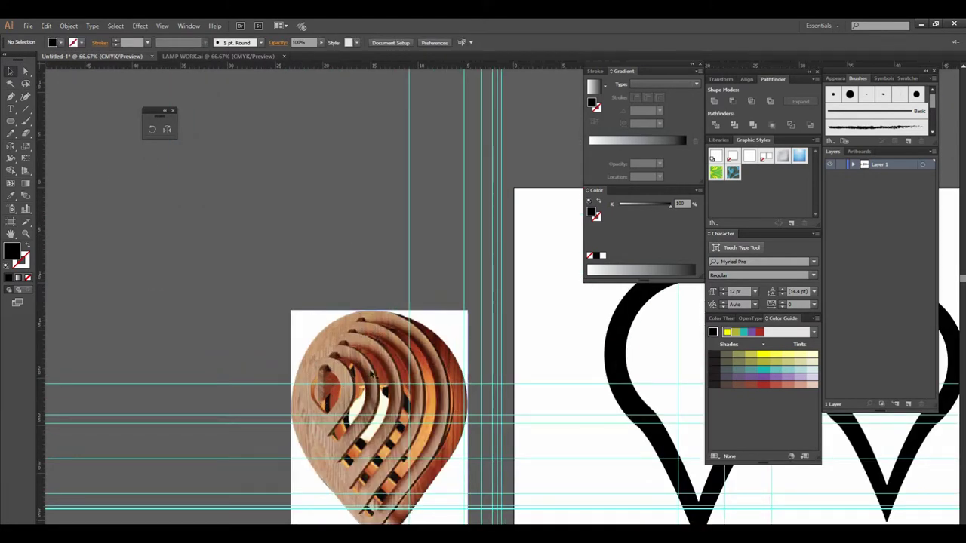
pyautogui.hotkey('ctrl', '-')
pyautogui.hotkey('ctrl', '-')
pyautogui.moveTo(556, 405); pyautogui.dragTo(323, 363)
pyautogui.scroll(2, 323, 363)
pyautogui.scroll(2, 416, 388)
pyautogui.scroll(-1, 457, 356)
pyautogui.scroll(-1, 448, 363)
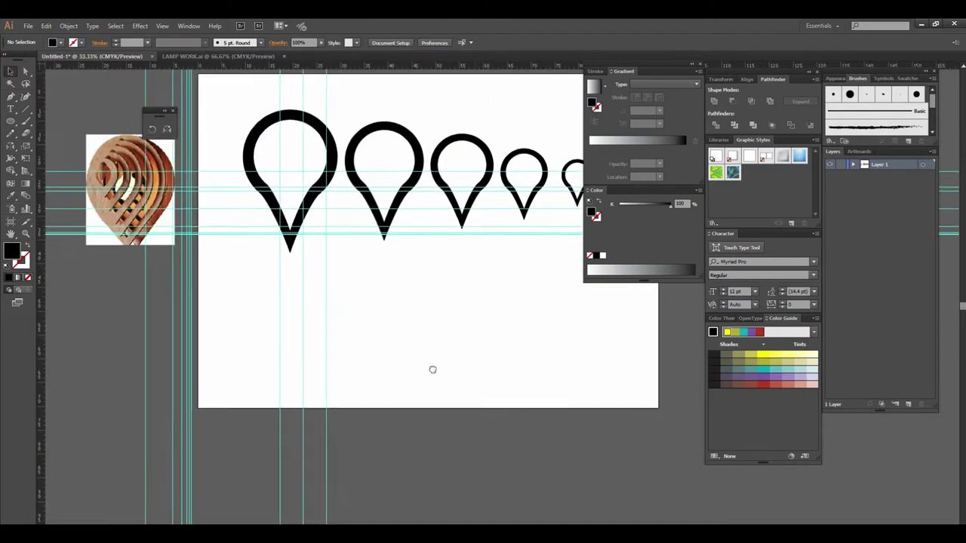
pyautogui.scroll(-1, 435, 362)
pyautogui.scroll(1, 392, 380)
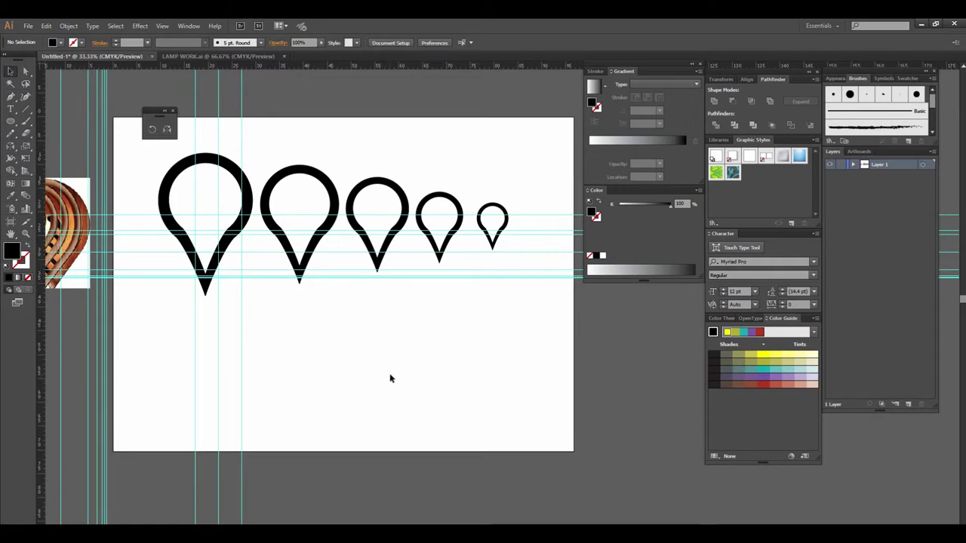
# - Draw a black rectangle below the pins and set its width to 30 cm
pyautogui.click(10, 123)
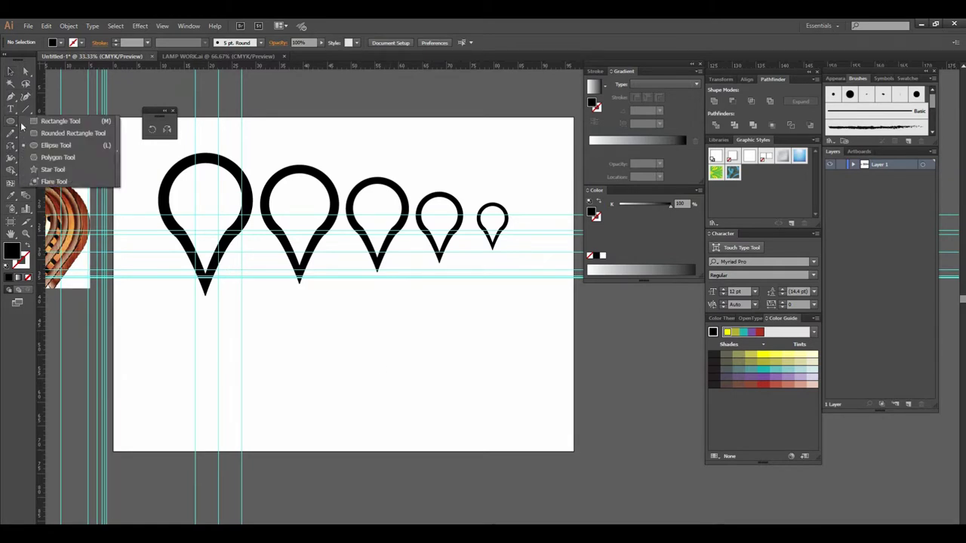
pyautogui.moveTo(10, 127); pyautogui.dragTo(65, 120)
pyautogui.moveTo(165, 324); pyautogui.dragTo(496, 387)
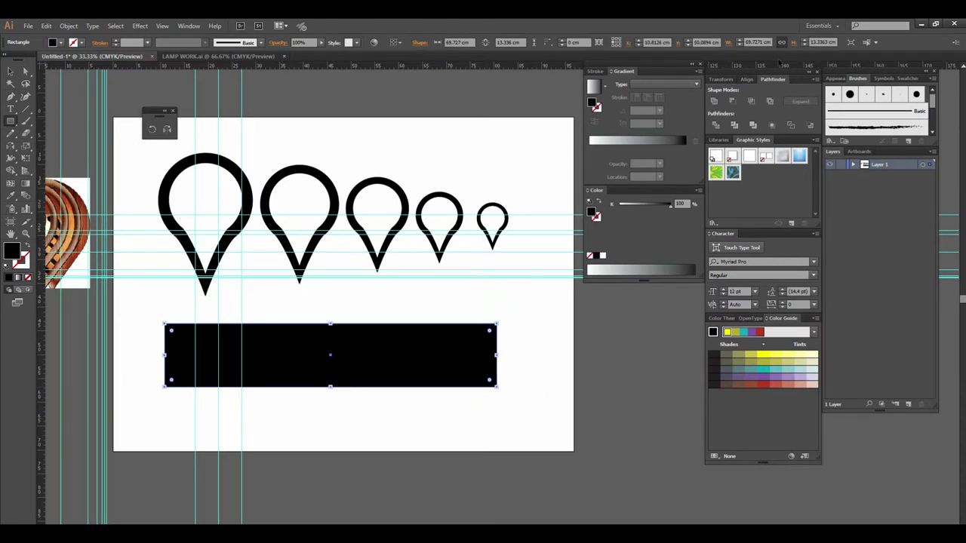
pyautogui.click(758, 41)
pyautogui.write('30')
pyautogui.press('Return')
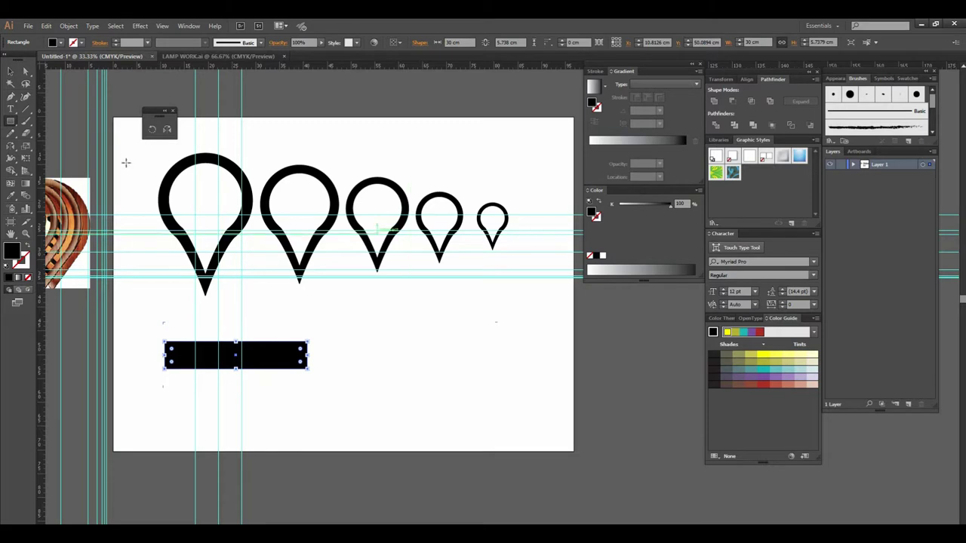
# - Zoom in on the black bar, deselect it, and set red as the fill colour
pyautogui.click(10, 71)
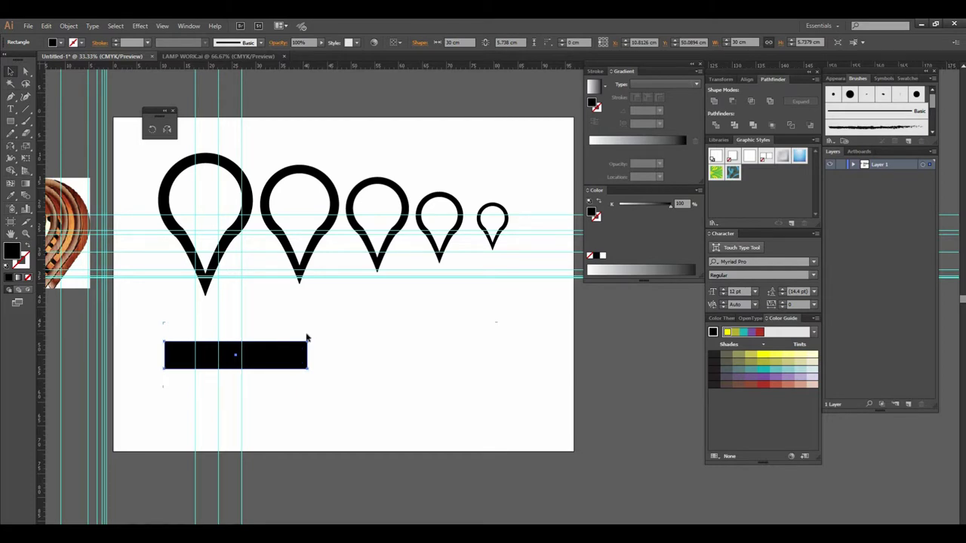
pyautogui.click(336, 344)
pyautogui.click(336, 344)
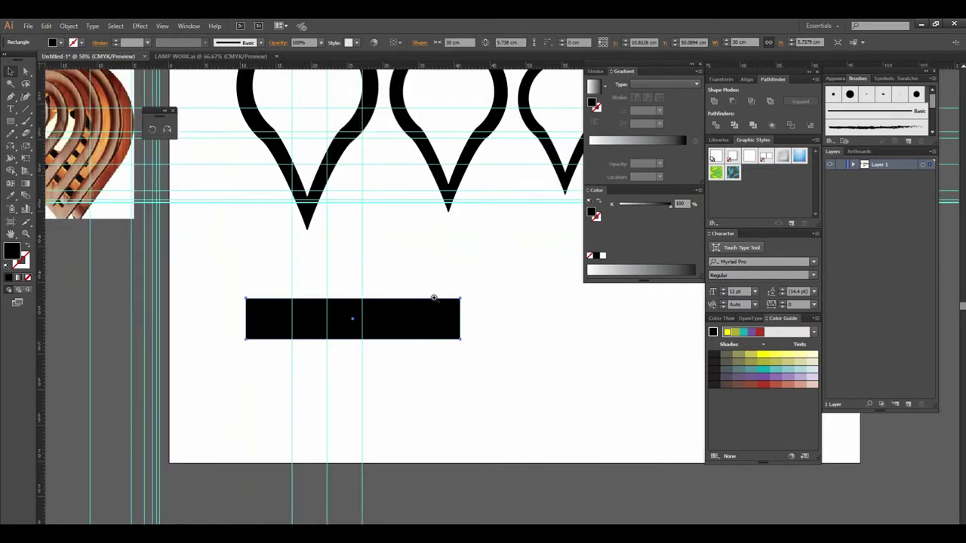
pyautogui.click(465, 303)
pyautogui.hotkey('ctrl', '+')
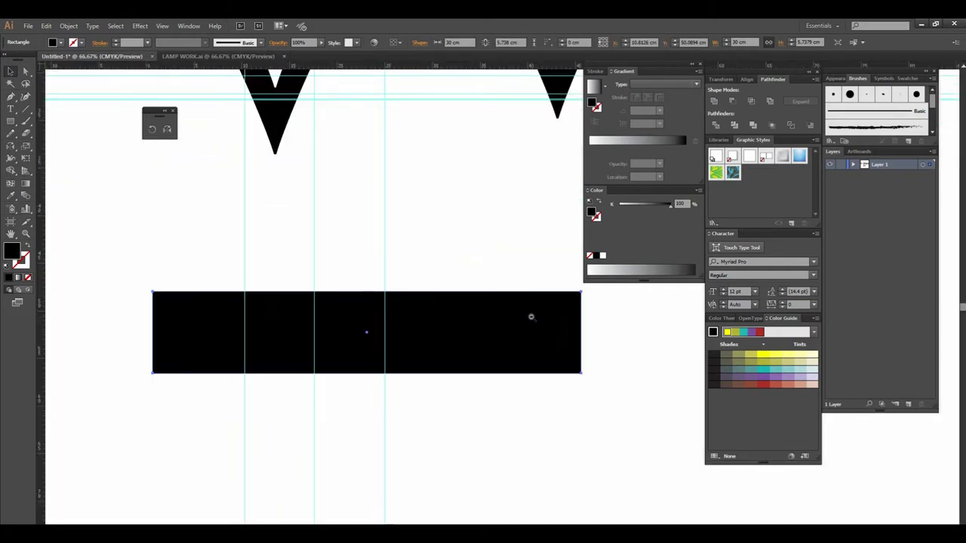
pyautogui.hotkey('ctrl', '-')
pyautogui.hotkey('ctrl', '-')
pyautogui.hotkey('ctrl', '+')
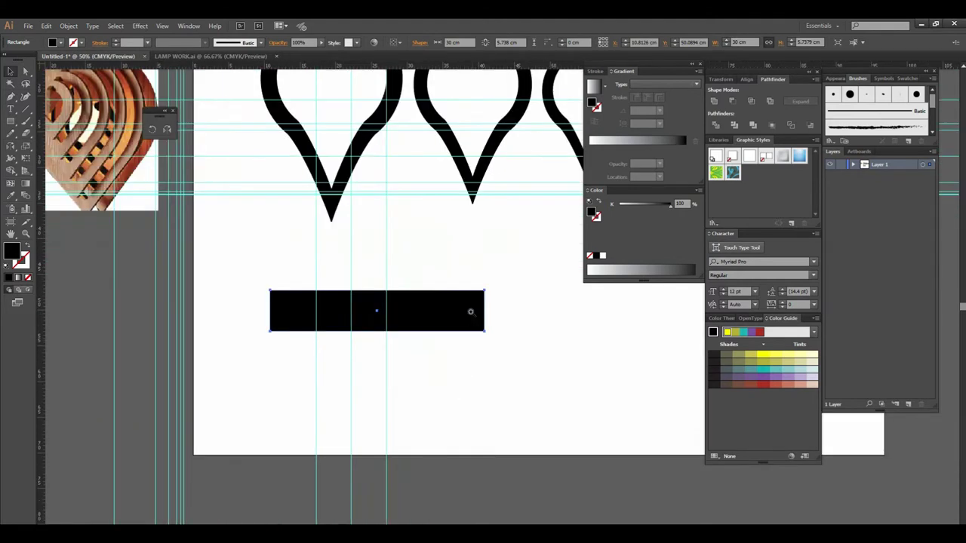
pyautogui.hotkey('ctrl', '+')
pyautogui.moveTo(470, 370); pyautogui.dragTo(477, 382)
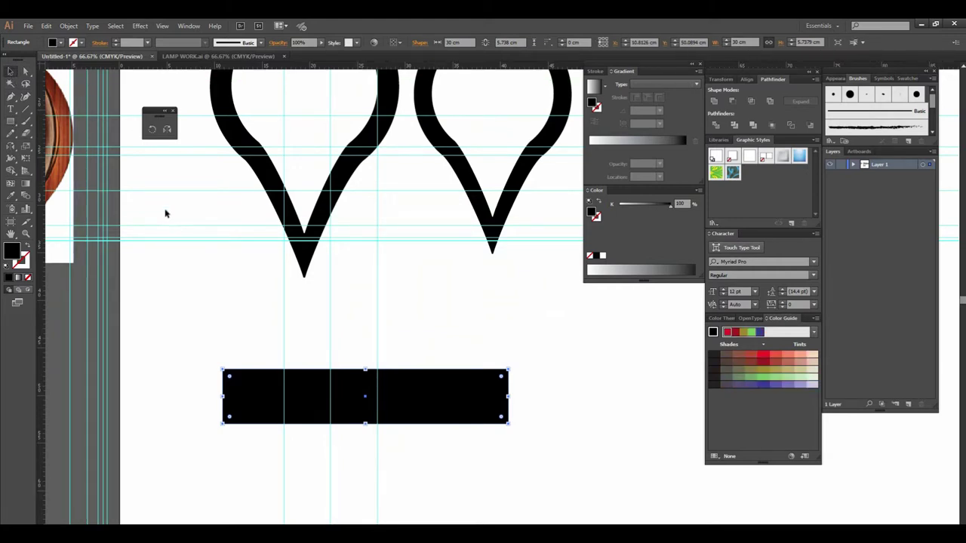
pyautogui.click(166, 213)
pyautogui.click(62, 43)
pyautogui.click(33, 60)
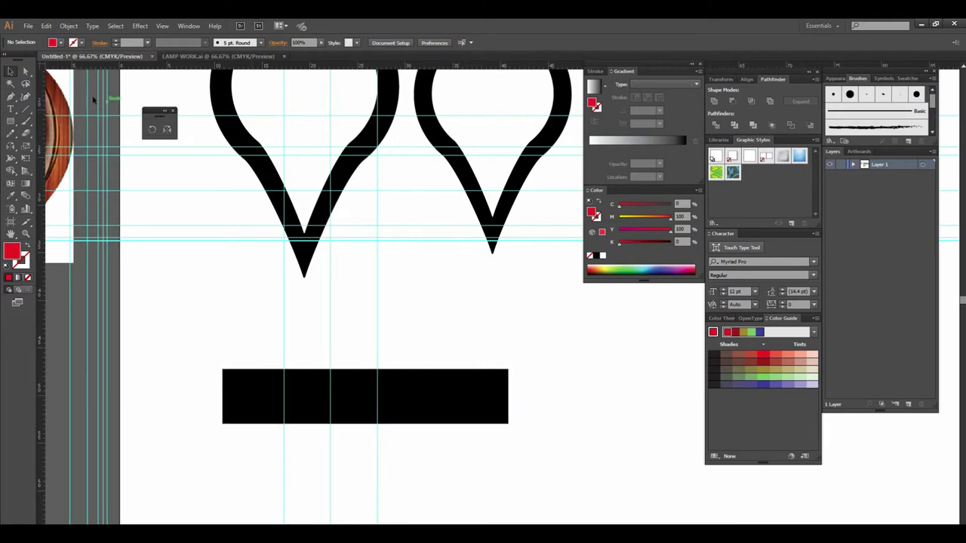
# - Draw a 5 cm wide red rectangle and lower it onto the black bar's top edge
pyautogui.click(10, 122)
pyautogui.moveTo(223, 354); pyautogui.dragTo(318, 354)
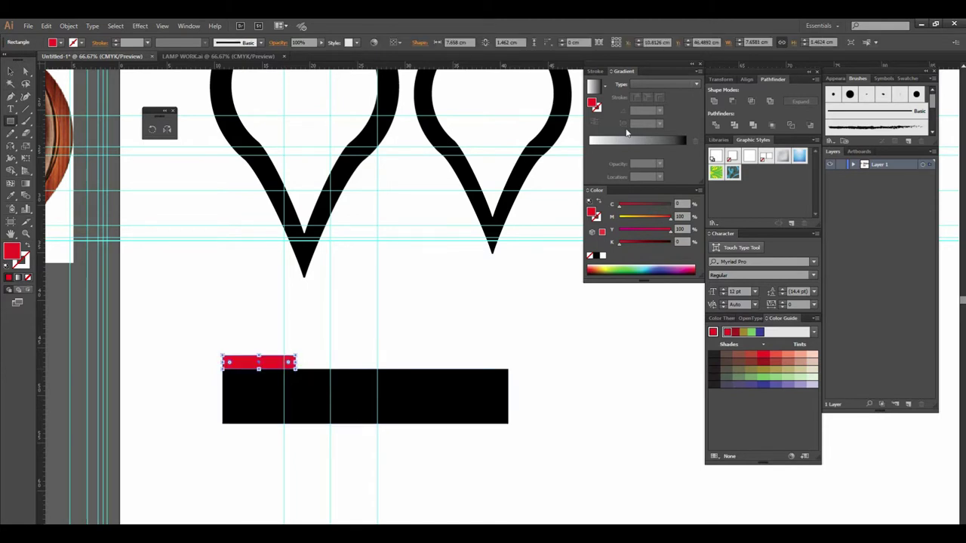
pyautogui.click(755, 43)
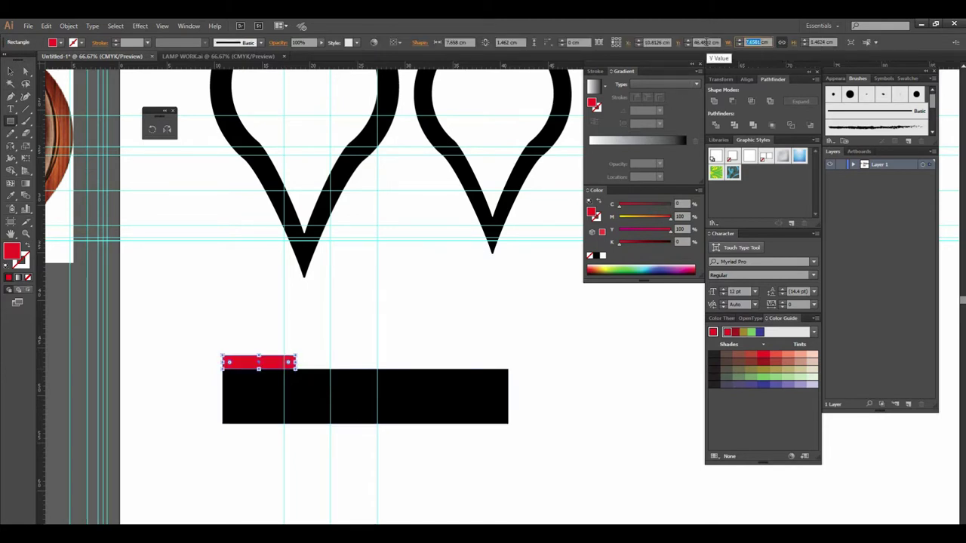
pyautogui.write('5')
pyautogui.press('Return')
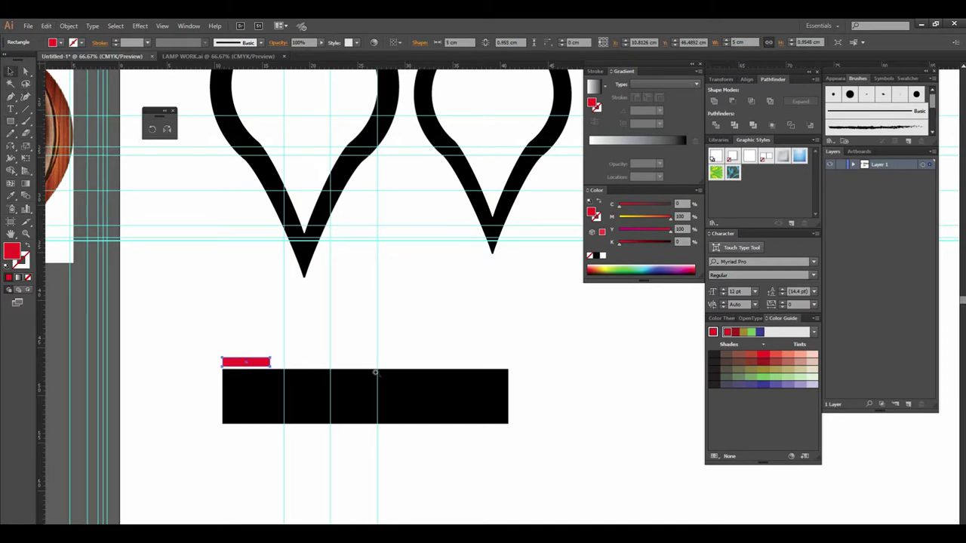
pyautogui.hotkey('ctrl', '1')
pyautogui.hotkey('ctrl', '+')
pyautogui.hotkey('ctrl', '+')
pyautogui.hotkey('ctrl', '+')
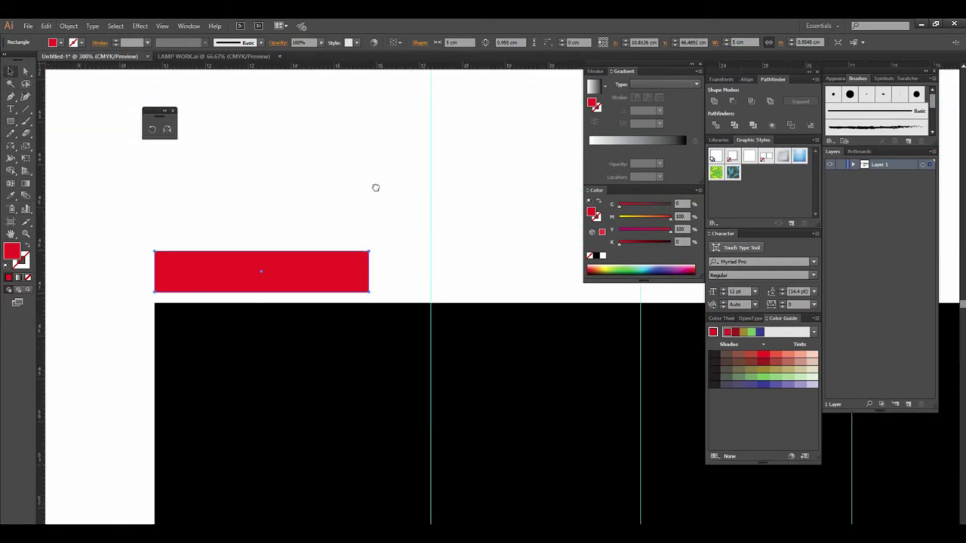
pyautogui.moveTo(278, 240); pyautogui.dragTo(281, 261)
# - Copy the red tab to the right and repeat with Ctrl+D to form evenly spaced tabs
pyautogui.keyDown('alt'); pyautogui.click(532, 280); pyautogui.keyUp('alt')
pyautogui.keyDown('alt'); pyautogui.click(532, 280); pyautogui.keyUp('alt')
pyautogui.keyDown('alt'); pyautogui.click(533, 284); pyautogui.keyUp('alt')
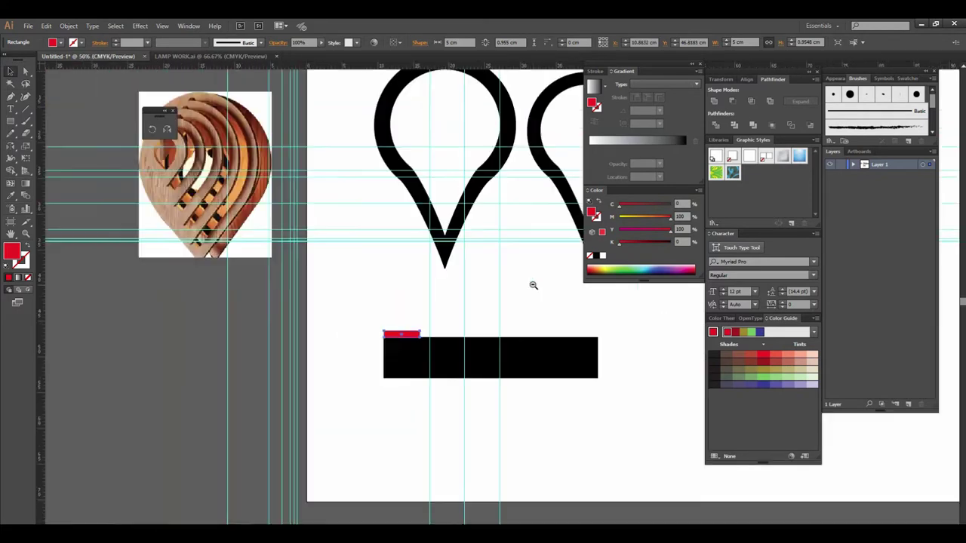
pyautogui.keyDown('alt'); pyautogui.click(533, 302); pyautogui.keyUp('alt')
pyautogui.click(521, 320)
pyautogui.moveTo(517, 321); pyautogui.dragTo(543, 332)
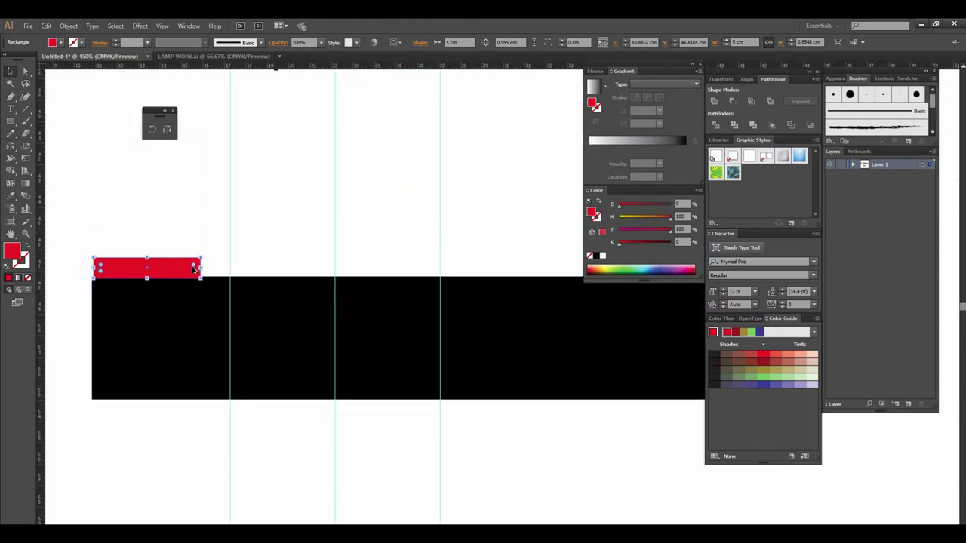
pyautogui.moveTo(194, 268); pyautogui.dragTo(312, 267)
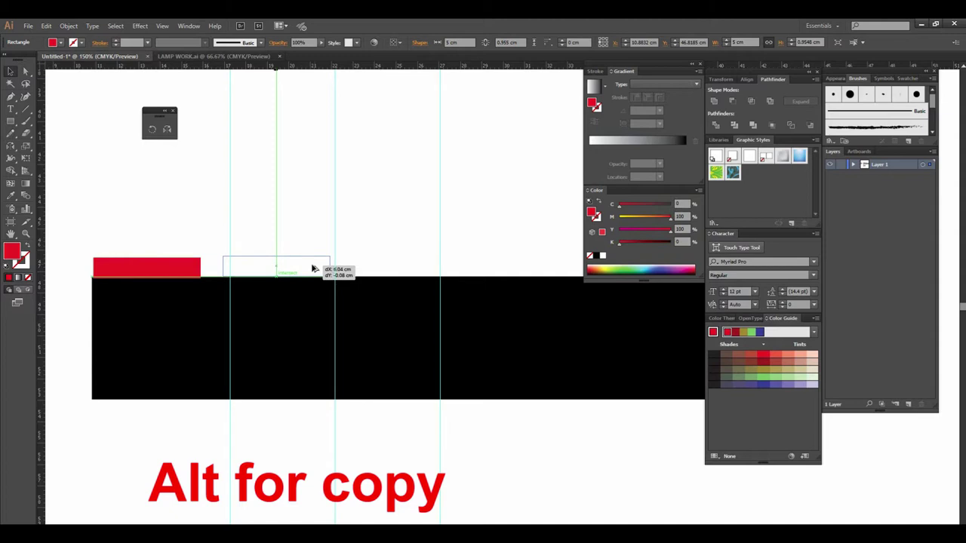
pyautogui.moveTo(312, 268); pyautogui.dragTo(313, 268)
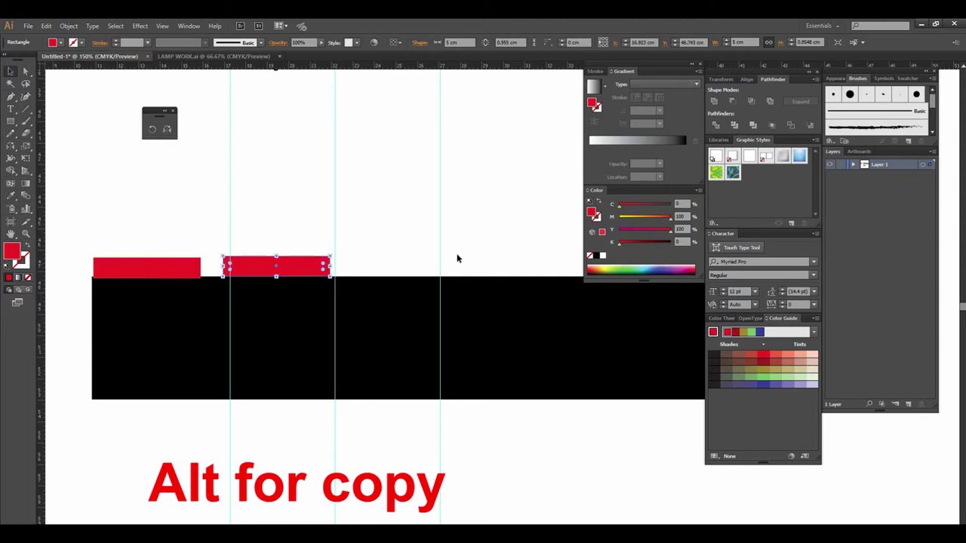
pyautogui.hotkey('ctrl', 'd')
pyautogui.hotkey('ctrl', 'd')
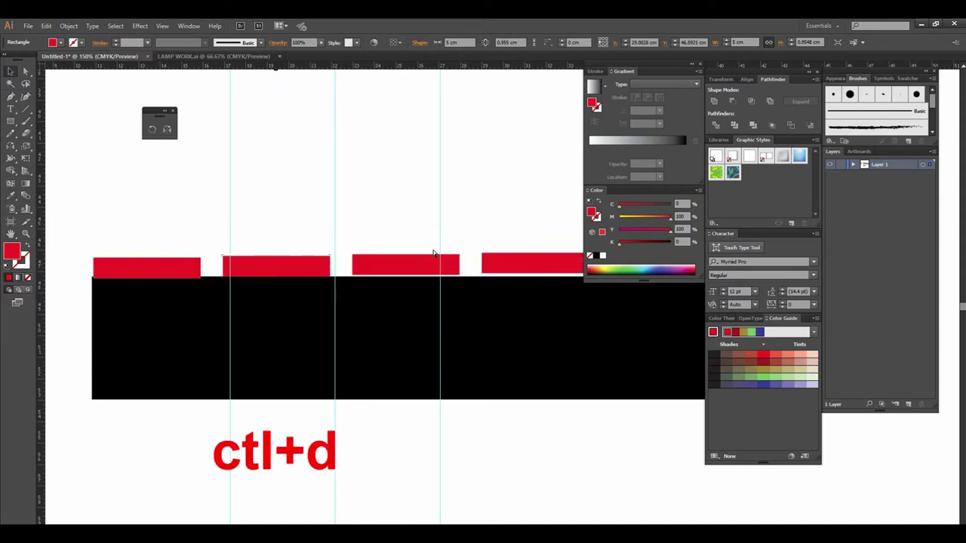
pyautogui.keyDown('ctrl'); pyautogui.keyDown('alt'); pyautogui.click(472, 312); pyautogui.keyUp('alt'); pyautogui.keyUp('ctrl')
pyautogui.keyDown('ctrl'); pyautogui.keyDown('alt'); pyautogui.click(367, 339); pyautogui.keyUp('alt'); pyautogui.keyUp('ctrl')
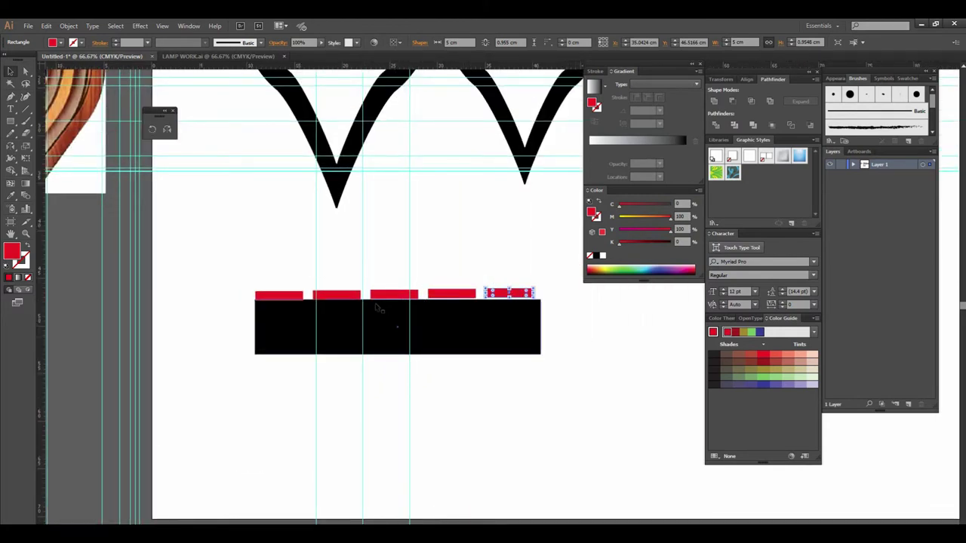
pyautogui.keyDown('ctrl'); pyautogui.keyDown('alt'); pyautogui.click(469, 264); pyautogui.keyUp('alt'); pyautogui.keyUp('ctrl')
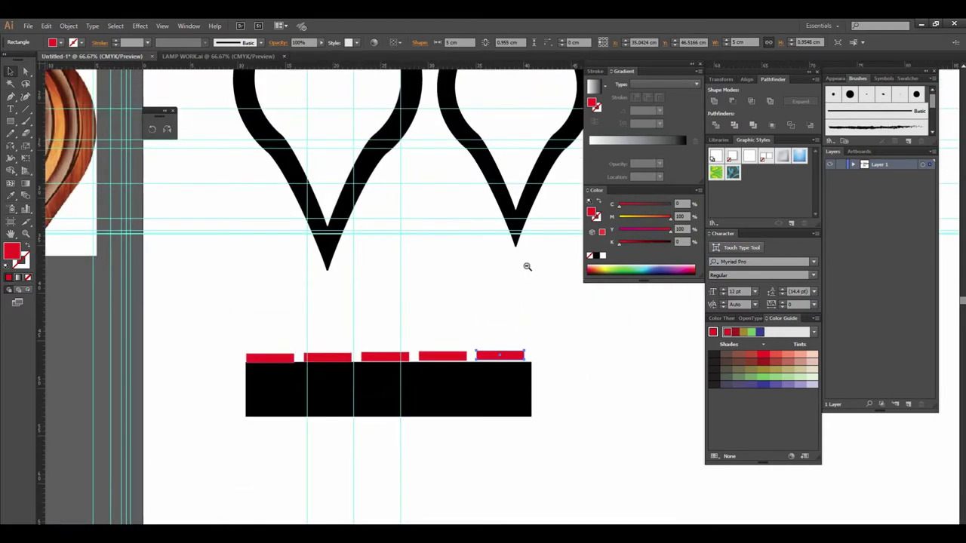
pyautogui.keyDown('ctrl'); pyautogui.keyDown('alt'); pyautogui.click(527, 266); pyautogui.keyUp('alt'); pyautogui.keyUp('ctrl')
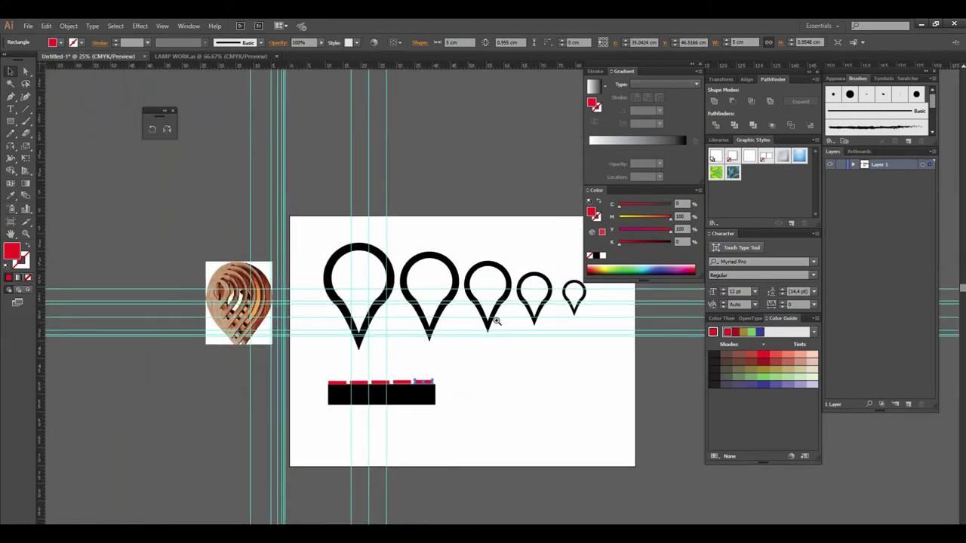
# - Set the black base bar's width to 40 cm and nudge it down beneath the tabs
pyautogui.keyDown('ctrl'); pyautogui.click(496, 321); pyautogui.keyUp('ctrl')
pyautogui.keyDown('ctrl'); pyautogui.keyDown('alt'); pyautogui.click(513, 330); pyautogui.keyUp('alt'); pyautogui.keyUp('ctrl')
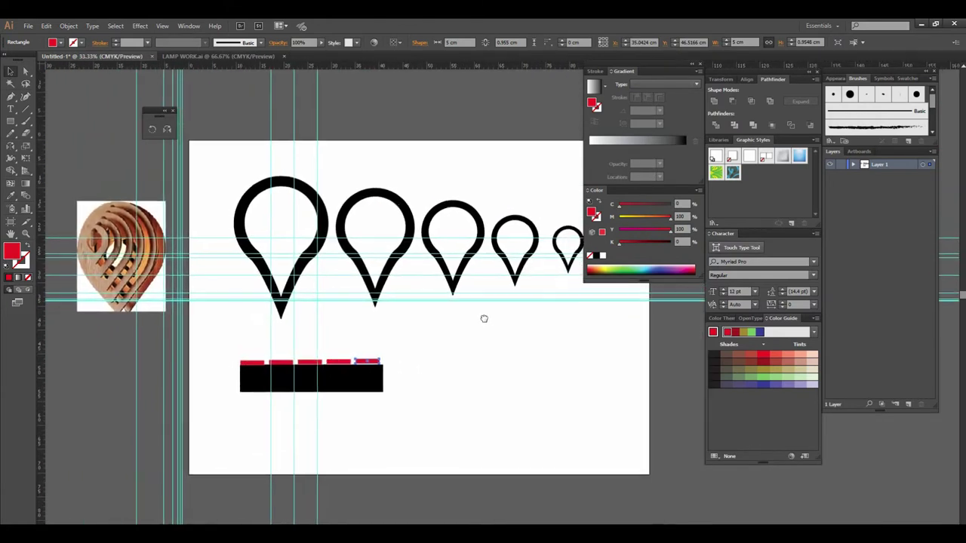
pyautogui.moveTo(483, 318); pyautogui.dragTo(481, 317)
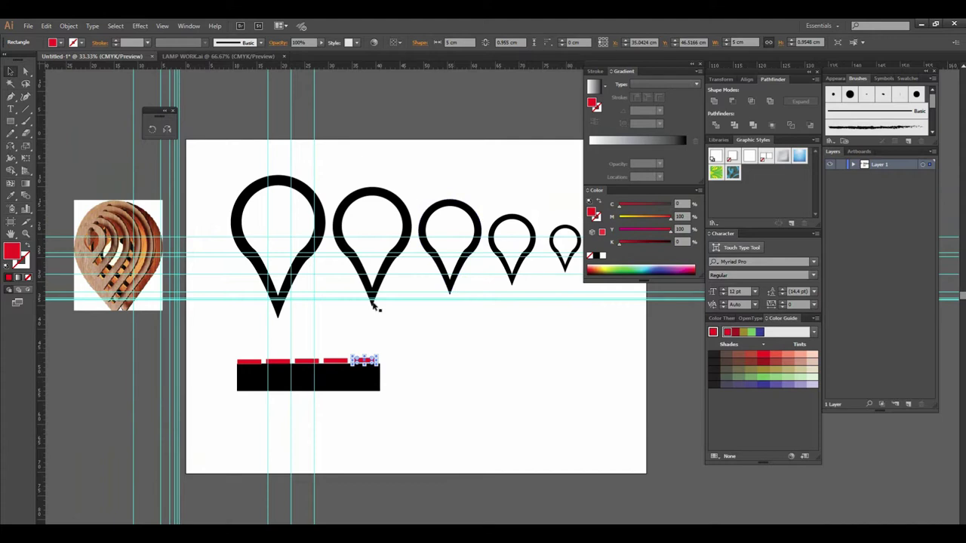
pyautogui.keyDown('ctrl'); pyautogui.click(350, 350); pyautogui.keyUp('ctrl')
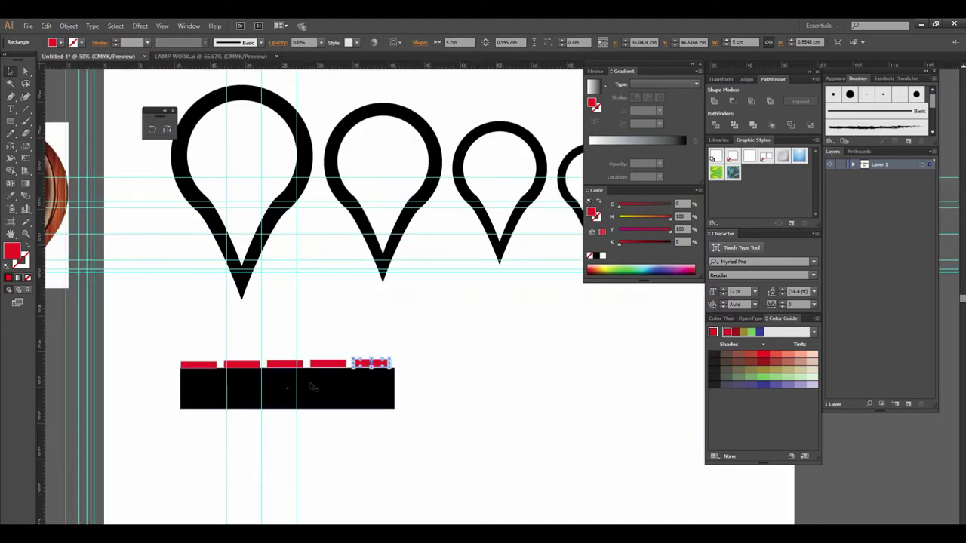
pyautogui.click(386, 387)
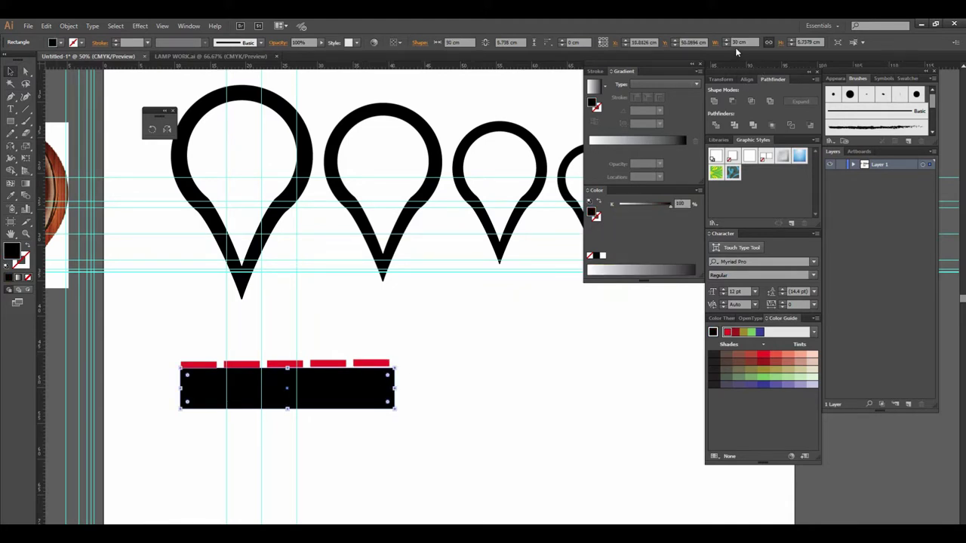
pyautogui.write('4 cm')
pyautogui.press('Return')
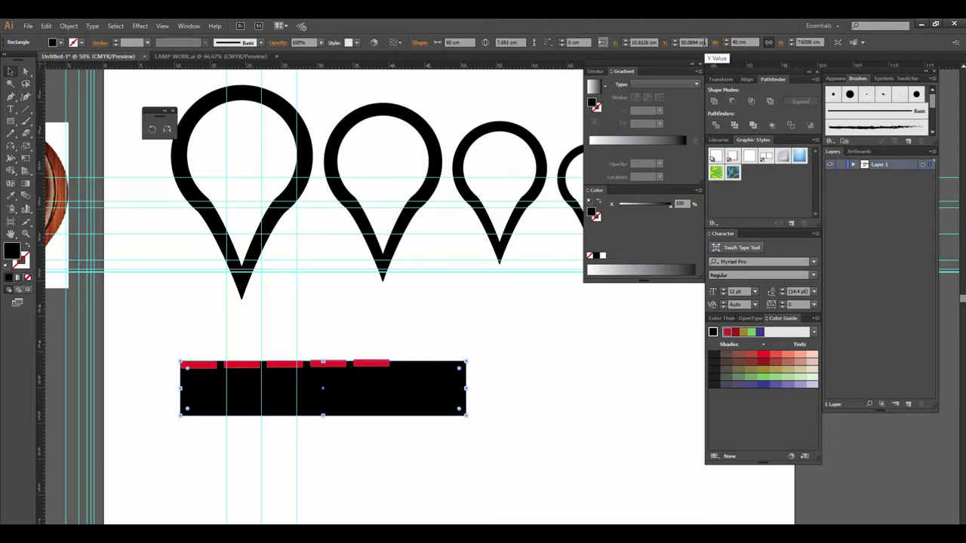
pyautogui.moveTo(391, 380); pyautogui.dragTo(388, 398)
# - Copy the fifth red tab to the right as a sixth, then select all six tabs
pyautogui.hotkey('ctrl', '+')
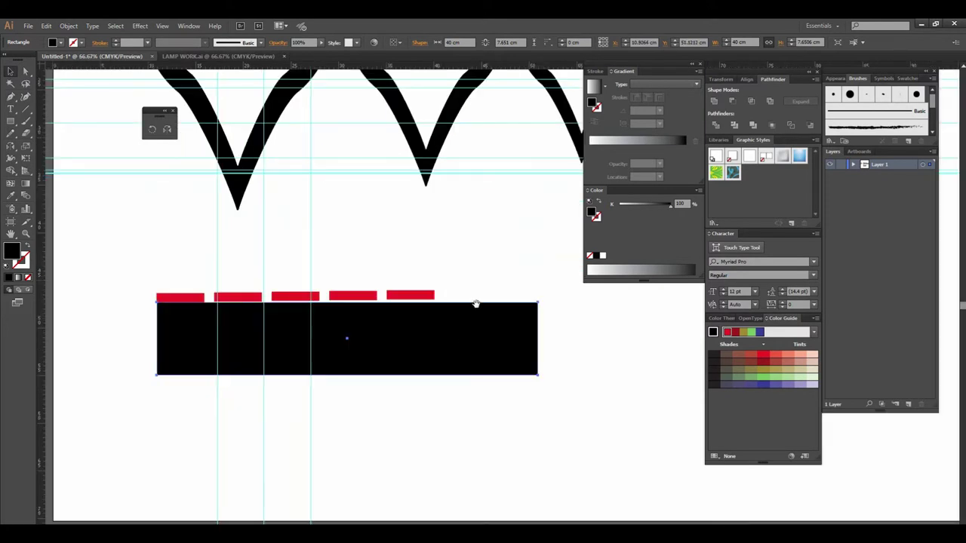
pyautogui.scroll(1, 474, 312)
pyautogui.click(403, 329)
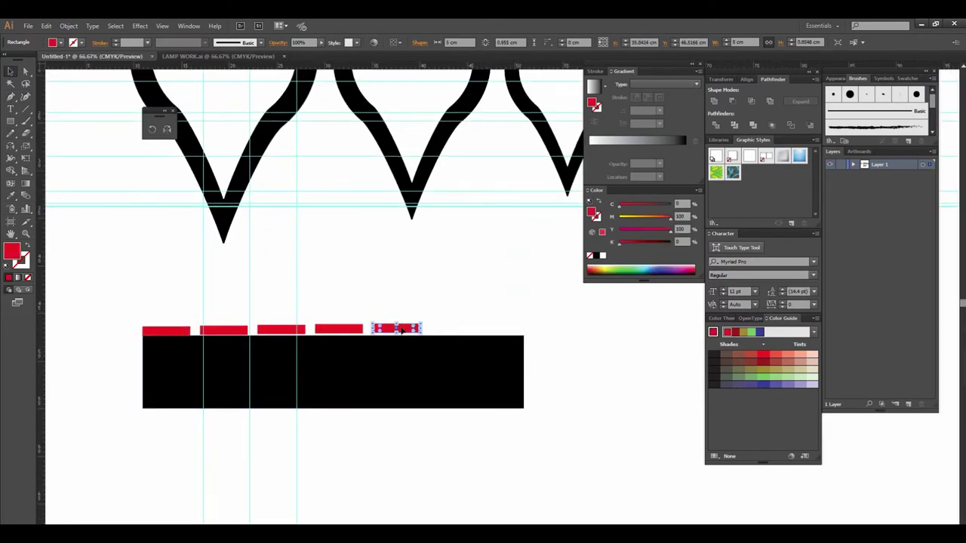
pyautogui.moveTo(404, 329); pyautogui.dragTo(459, 332)
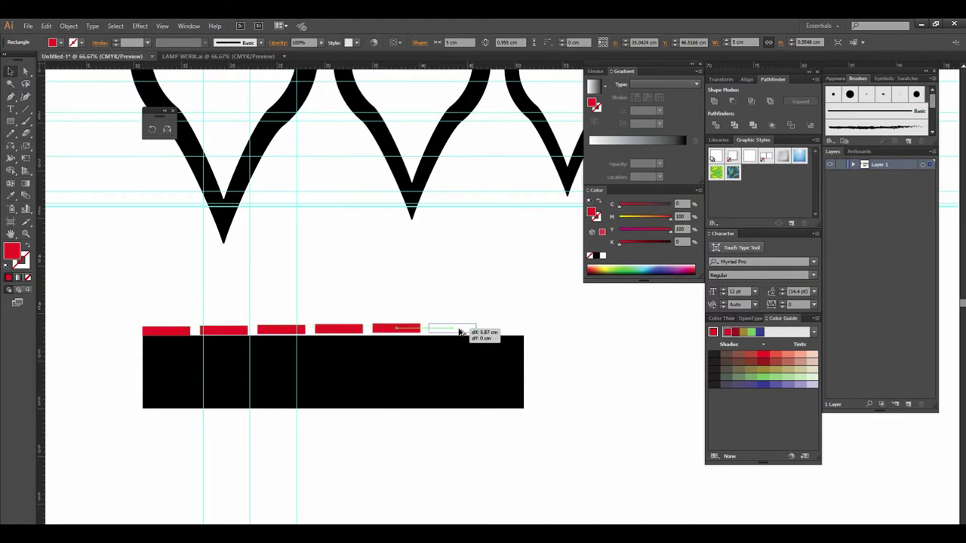
pyautogui.moveTo(459, 332); pyautogui.dragTo(459, 332)
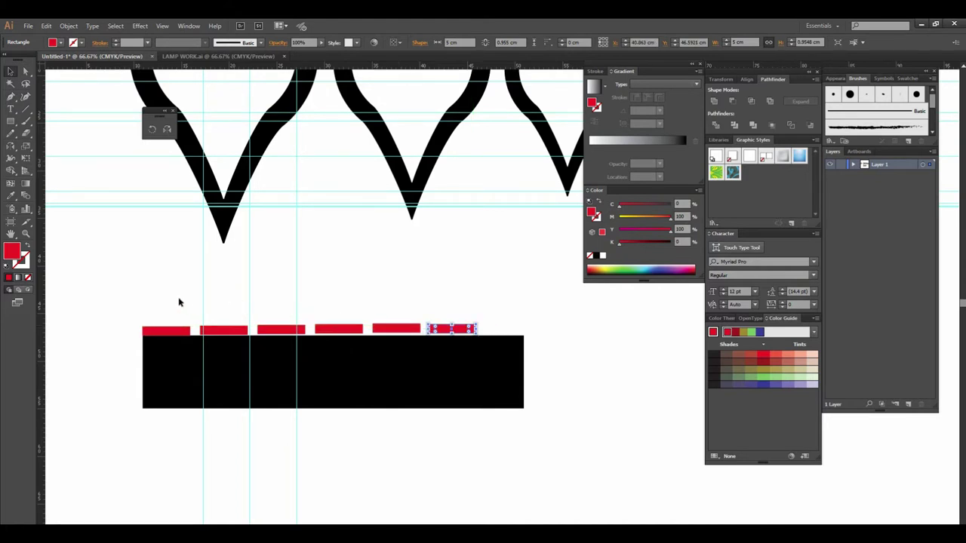
pyautogui.moveTo(138, 302); pyautogui.dragTo(481, 335)
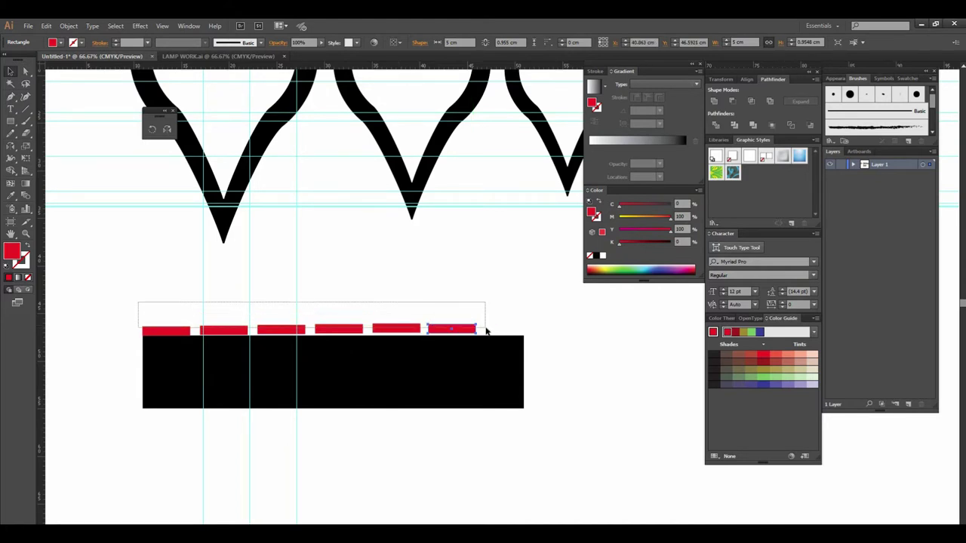
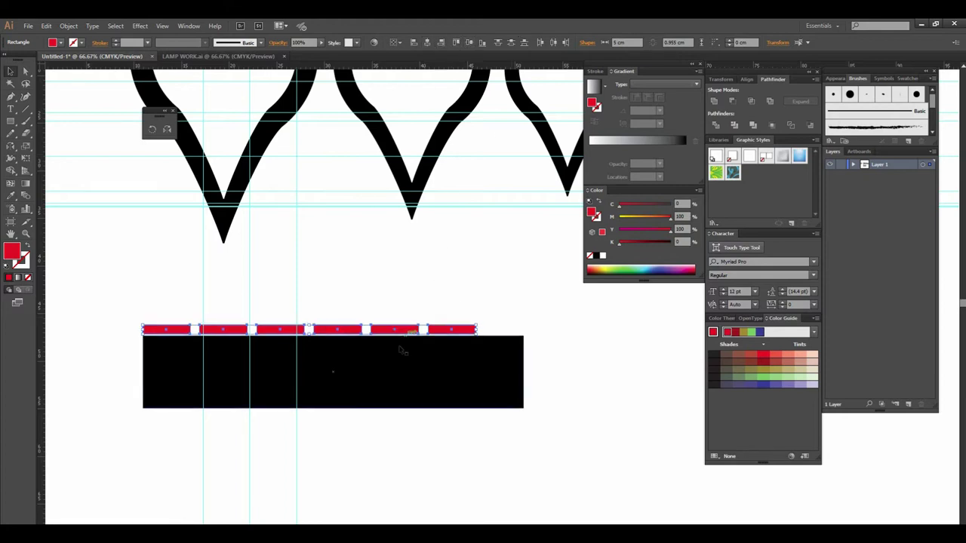
# - Stretch the row of six red tabs to the black panel's right edge, then reselect them
pyautogui.moveTo(410, 334); pyautogui.dragTo(436, 337)
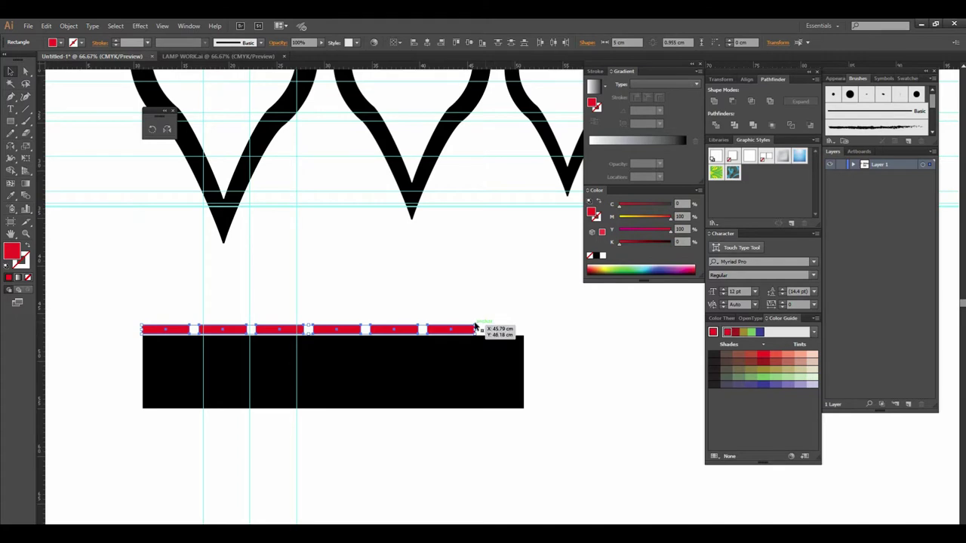
pyautogui.moveTo(475, 329); pyautogui.dragTo(524, 310)
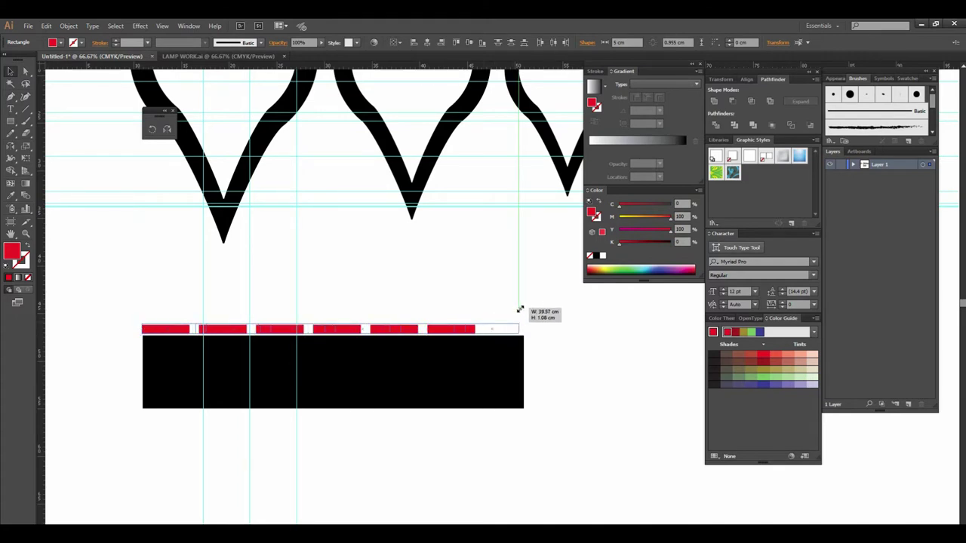
pyautogui.moveTo(524, 310); pyautogui.dragTo(524, 310)
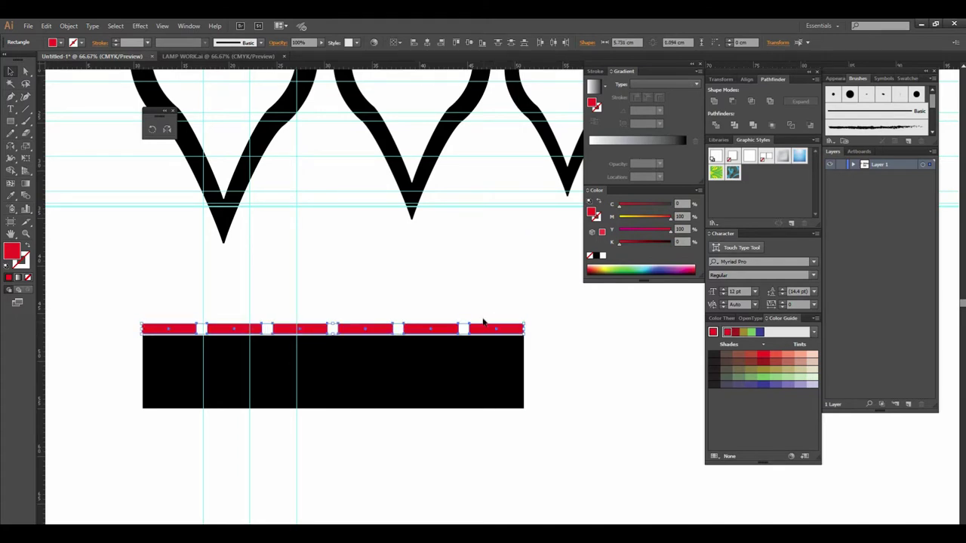
pyautogui.moveTo(141, 326); pyautogui.dragTo(141, 325)
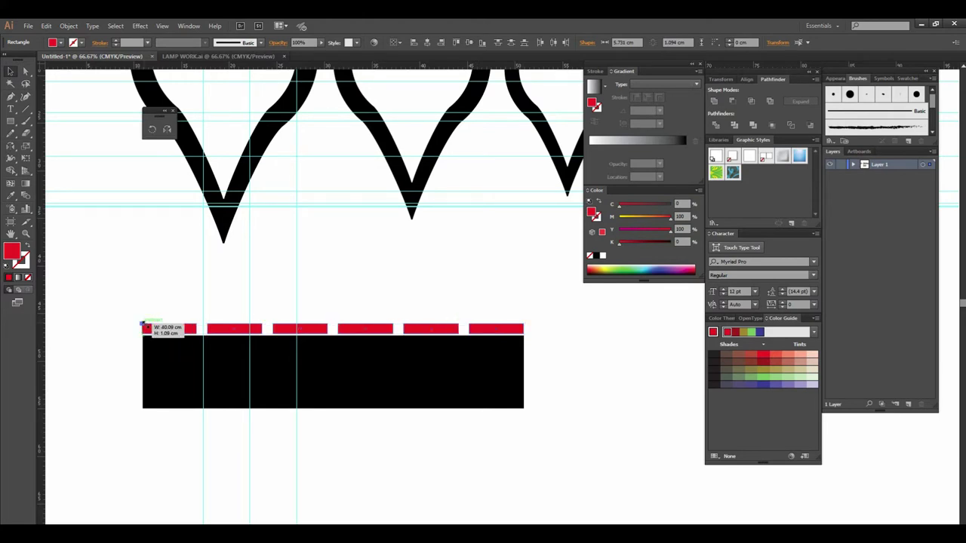
pyautogui.click(487, 450)
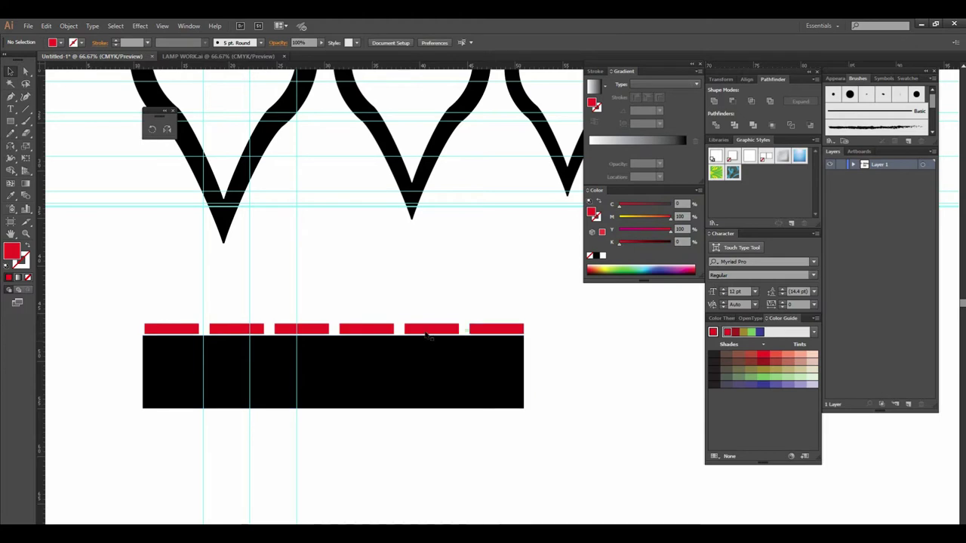
pyautogui.moveTo(151, 303); pyautogui.dragTo(532, 325)
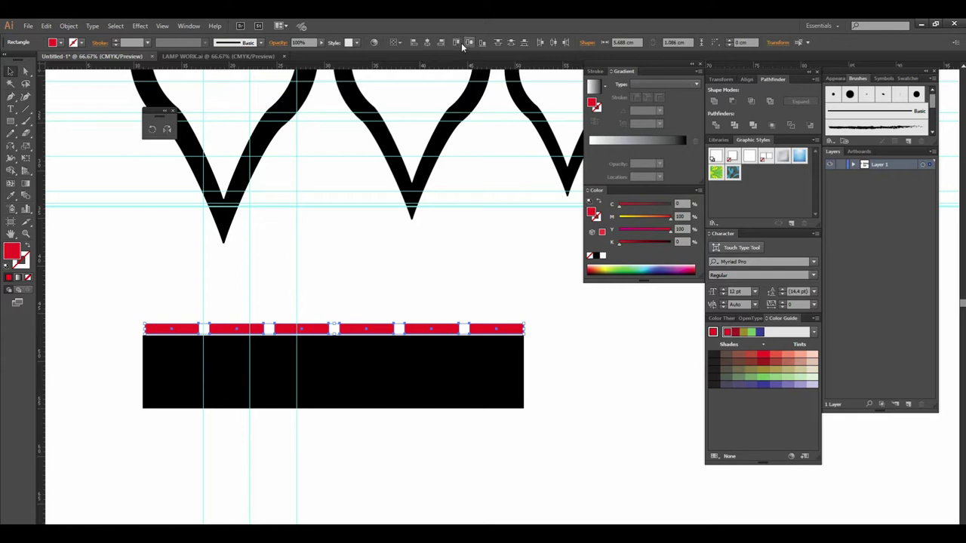
# - Select the red tabs and nudge them down onto the black panel's top edge
pyautogui.click(554, 412)
pyautogui.hotkey('ctrl', '-')
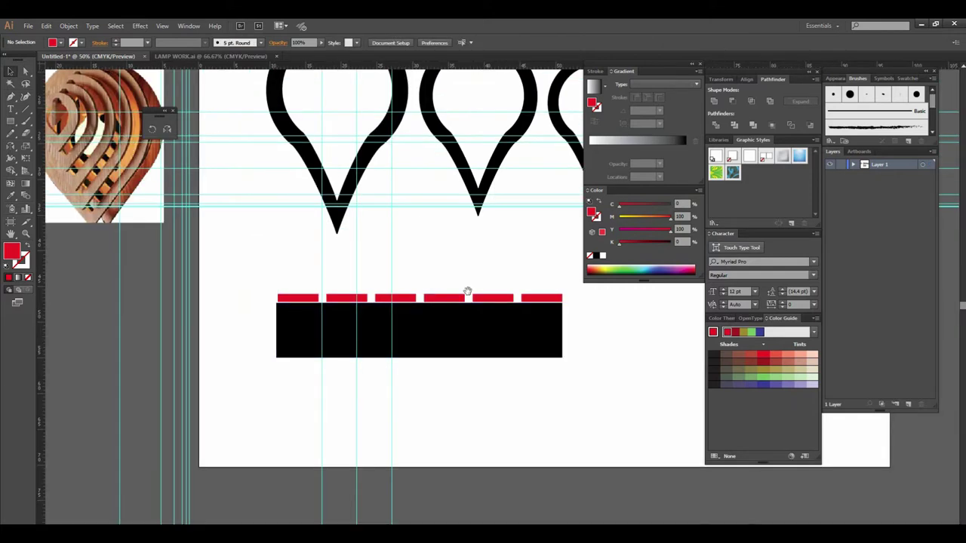
pyautogui.moveTo(470, 287); pyautogui.dragTo(444, 311)
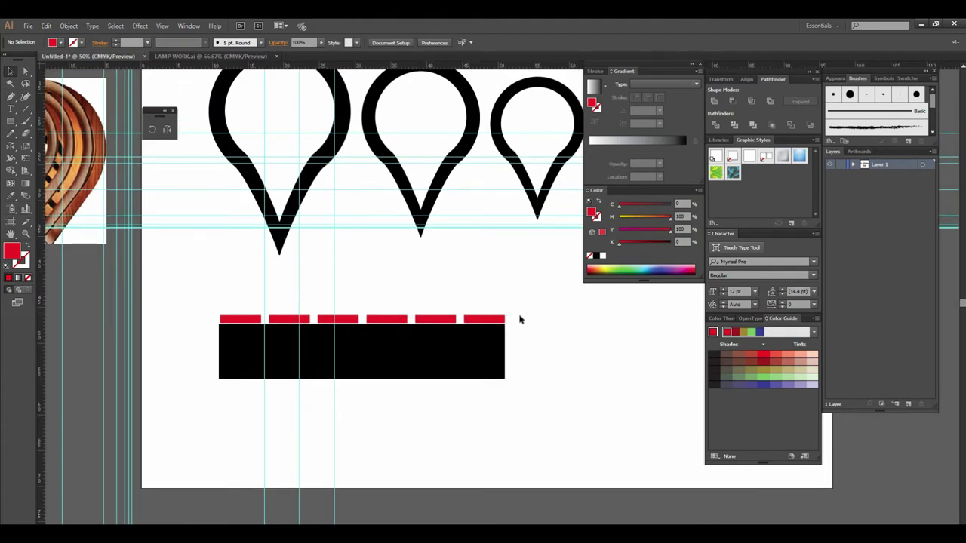
pyautogui.hotkey('ctrl', '+')
pyautogui.hotkey('ctrl', '+')
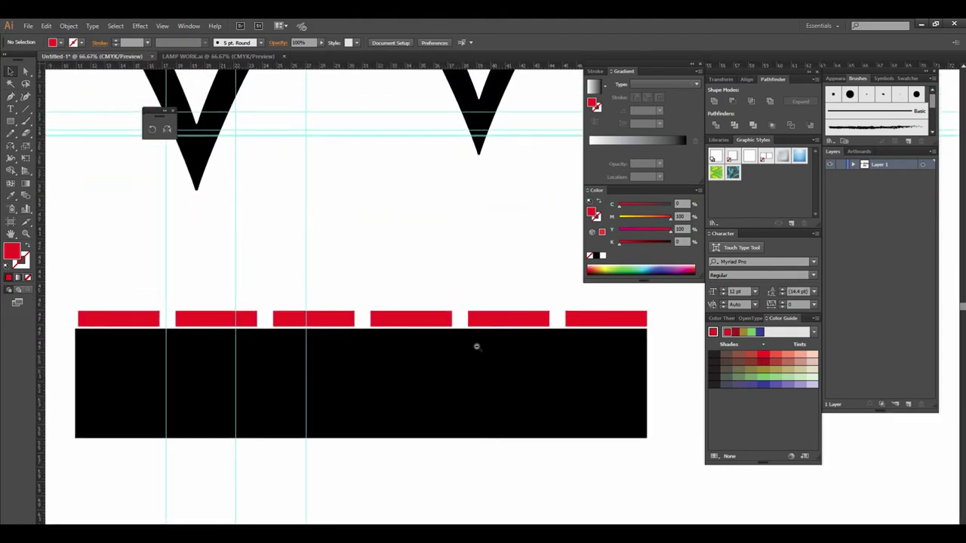
pyautogui.hotkey('ctrl', '-')
pyautogui.moveTo(270, 275); pyautogui.dragTo(575, 294)
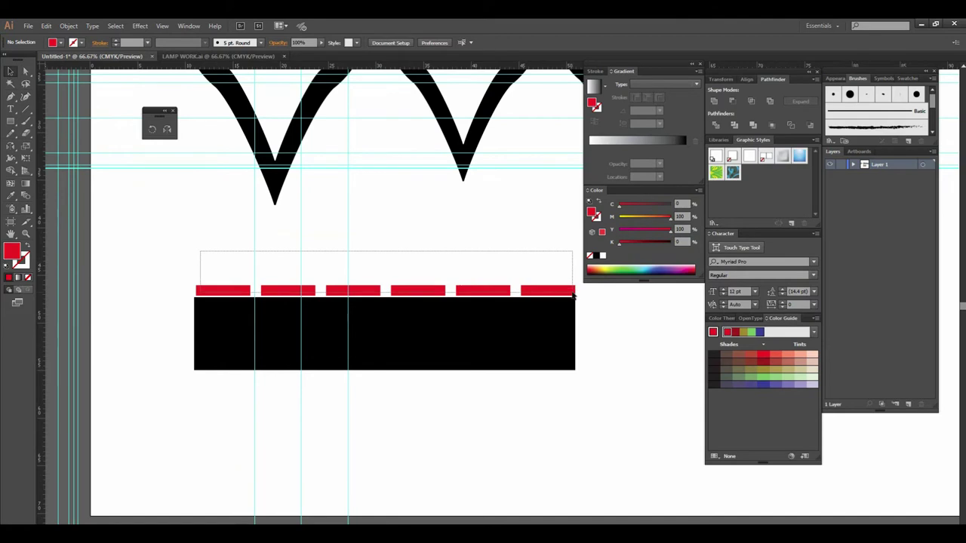
pyautogui.press('Down')
pyautogui.press('Down')
pyautogui.press('Down')
pyautogui.press('Down')
pyautogui.press('Down')
pyautogui.press('Down')
pyautogui.press('Down')
pyautogui.press('Down')
pyautogui.press('Down')
pyautogui.press('Down')
pyautogui.press('Down')
pyautogui.press('Down')
pyautogui.press('Down')
pyautogui.press('Down')
pyautogui.press('Down')
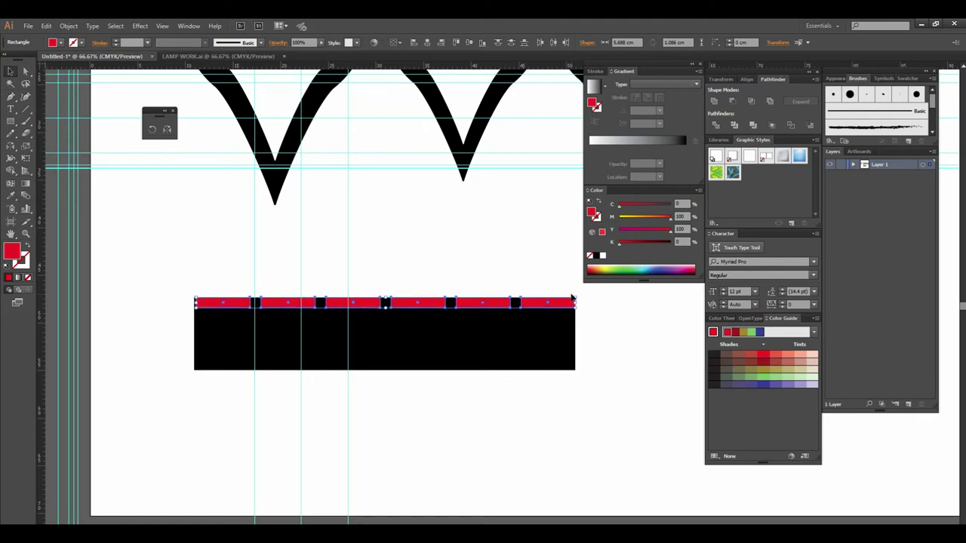
# - Widen the first red tab to 5.718 cm, flush with the panel's left end
pyautogui.scroll(3, 578, 324)
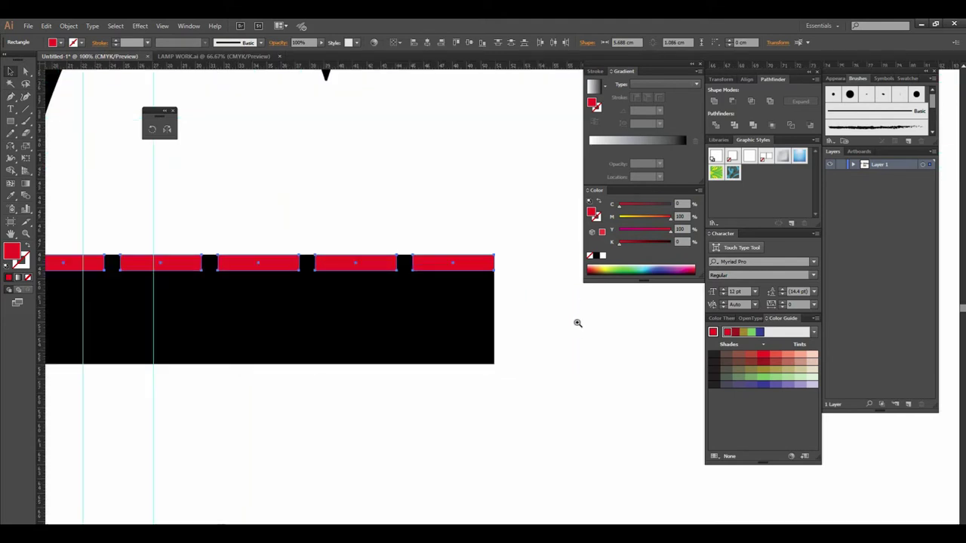
pyautogui.moveTo(513, 276)
pyautogui.mouseDown()
pyautogui.moveTo(426, 324)
pyautogui.moveTo(466, 328)
pyautogui.mouseUp()
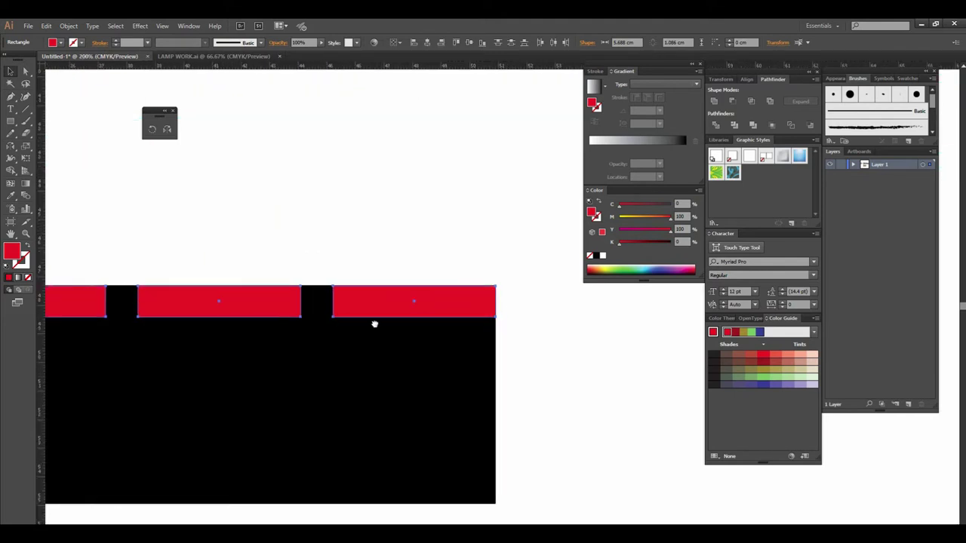
pyautogui.hscroll(-5, 375, 324)
pyautogui.scroll(1, 199, 299)
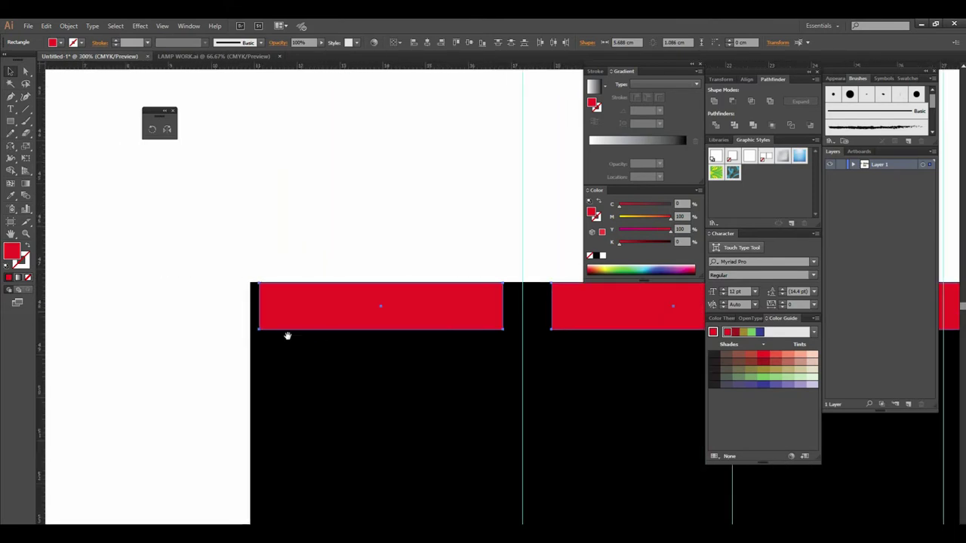
pyautogui.scroll(1, 330, 314)
pyautogui.hscroll(3, 261, 328)
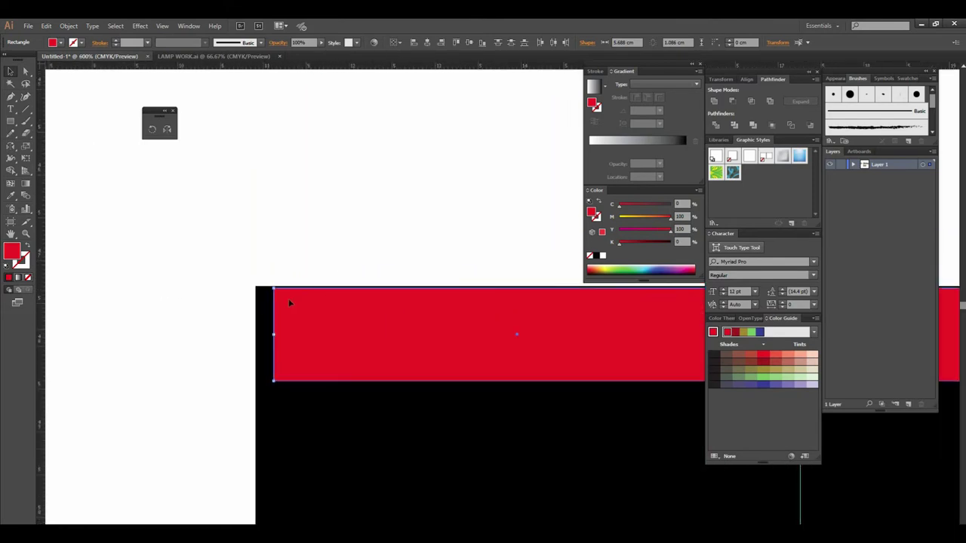
pyautogui.moveTo(276, 290); pyautogui.dragTo(258, 287)
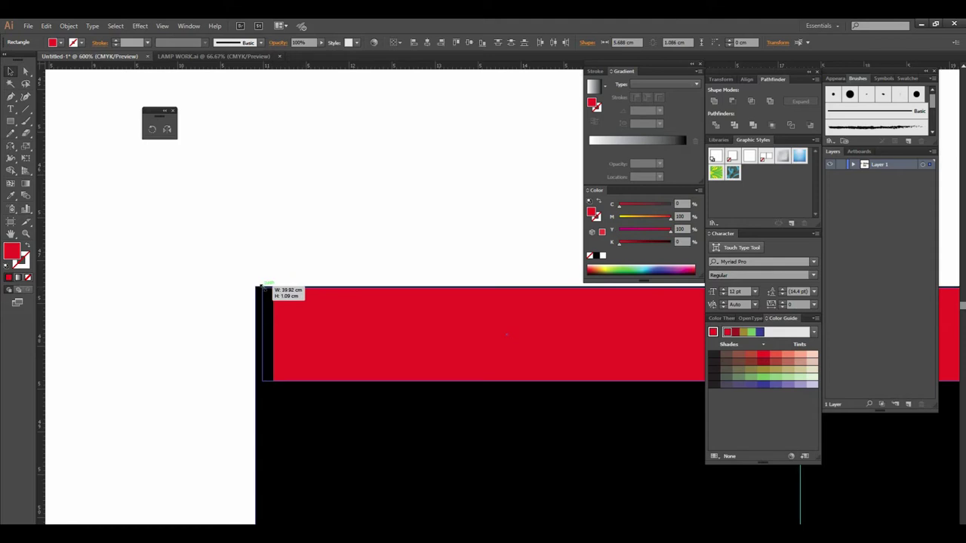
pyautogui.moveTo(258, 286); pyautogui.dragTo(255, 287)
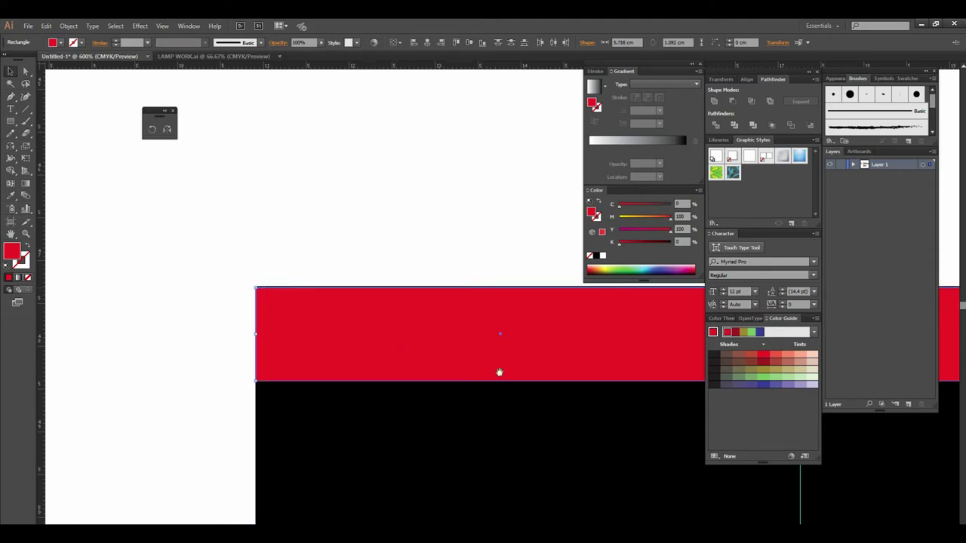
pyautogui.keyDown('alt'); pyautogui.click(527, 372); pyautogui.keyUp('alt')
# - Draw a tall upright bar 1.139 cm wide over the first tab and fill it blue
pyautogui.keyDown('alt'); pyautogui.click(526, 372); pyautogui.keyUp('alt')
pyautogui.moveTo(11, 121); pyautogui.dragTo(45, 123)
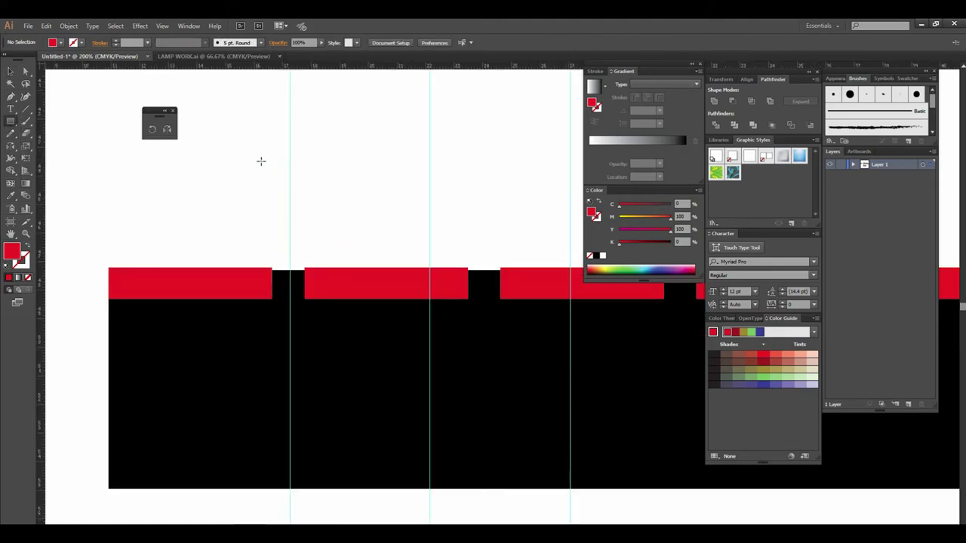
pyautogui.moveTo(265, 140); pyautogui.dragTo(305, 307)
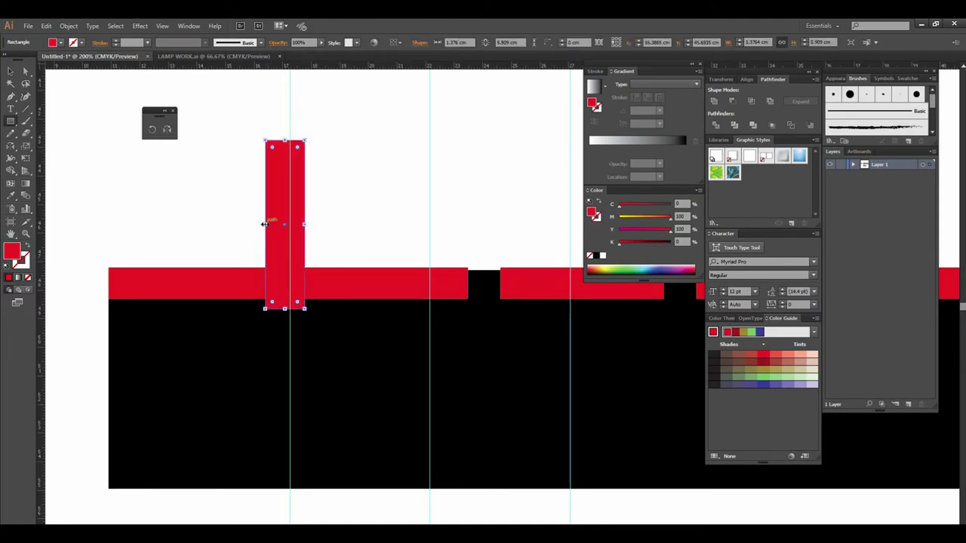
pyautogui.moveTo(273, 225); pyautogui.dragTo(278, 224)
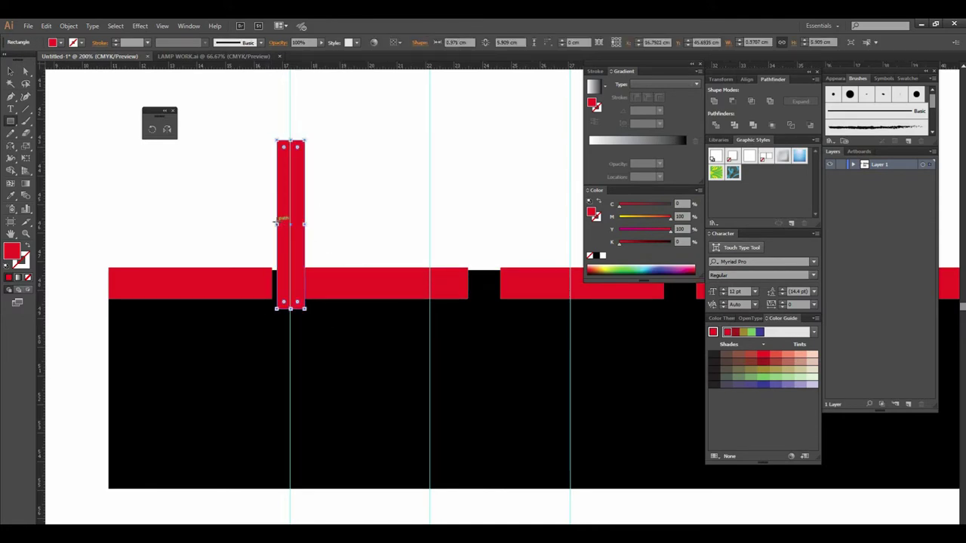
pyautogui.moveTo(277, 225); pyautogui.dragTo(271, 224)
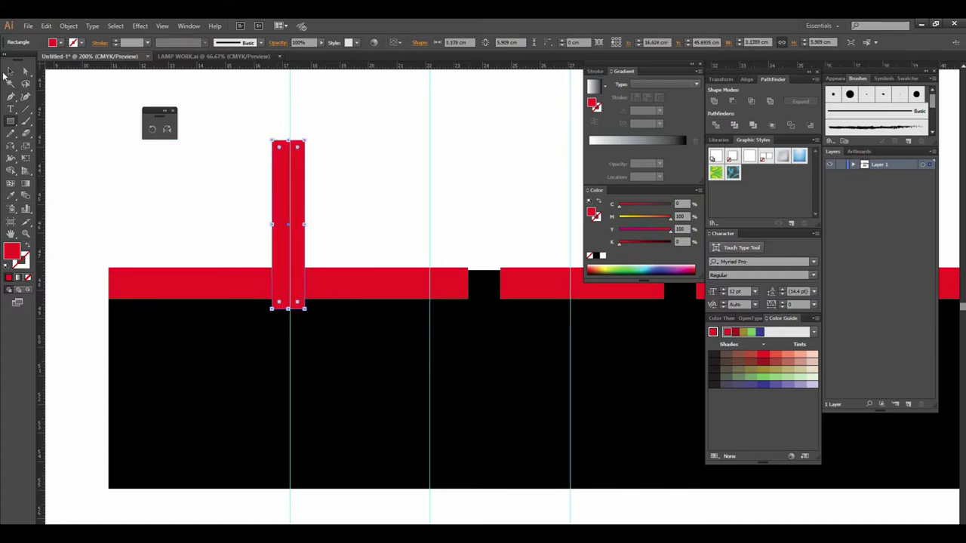
pyautogui.click(62, 43)
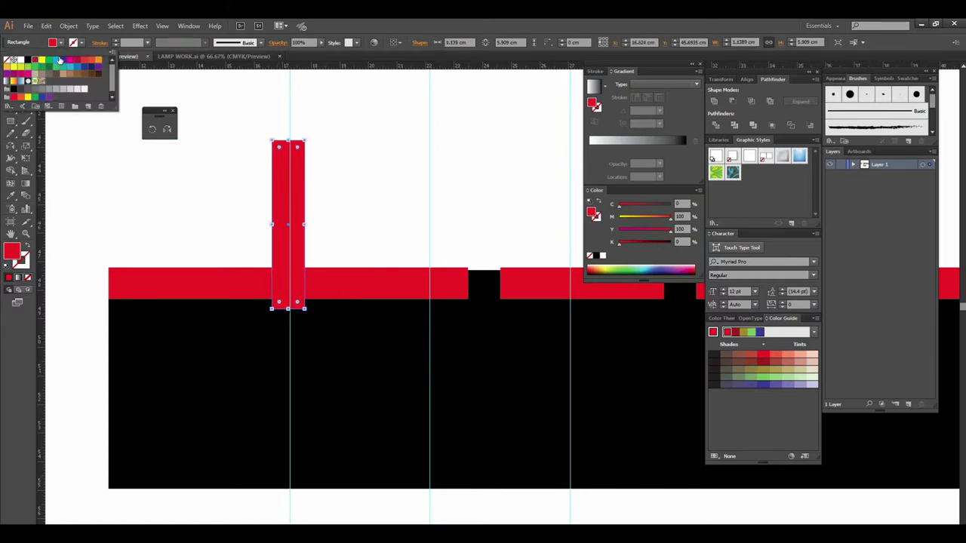
pyautogui.click(59, 68)
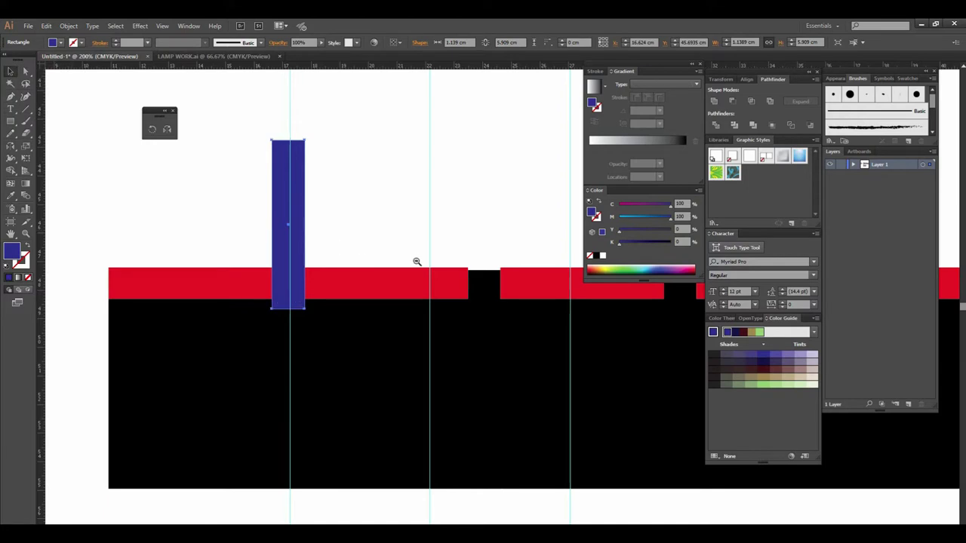
# - Alt-drag copies of the blue bar along the strip for five bars total
pyautogui.hotkey('ctrl', '-')
pyautogui.moveTo(268, 243); pyautogui.dragTo(415, 260)
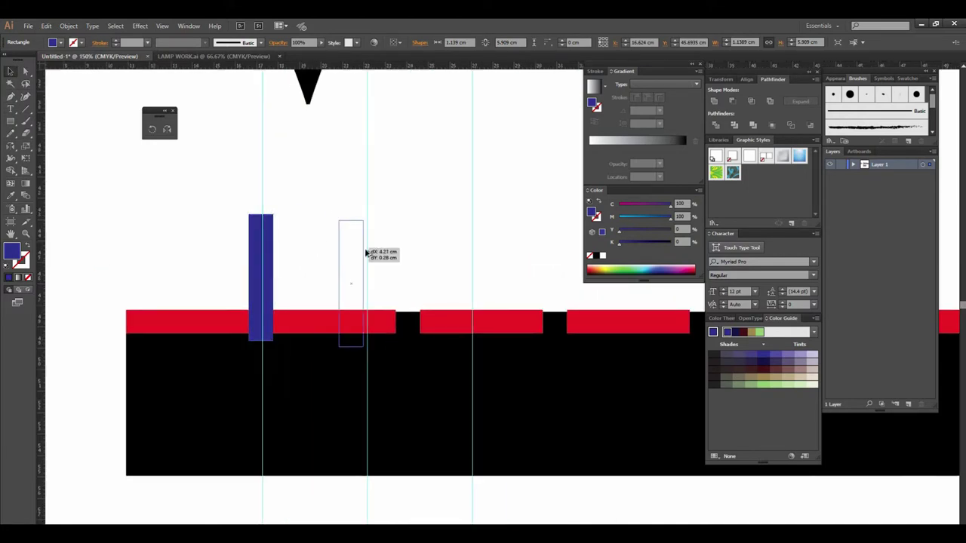
pyautogui.moveTo(434, 280)
pyautogui.mouseDown()
pyautogui.moveTo(203, 301)
pyautogui.moveTo(327, 280)
pyautogui.moveTo(379, 302)
pyautogui.mouseUp()
pyautogui.moveTo(453, 322); pyautogui.dragTo(335, 321)
pyautogui.moveTo(200, 259); pyautogui.dragTo(494, 254)
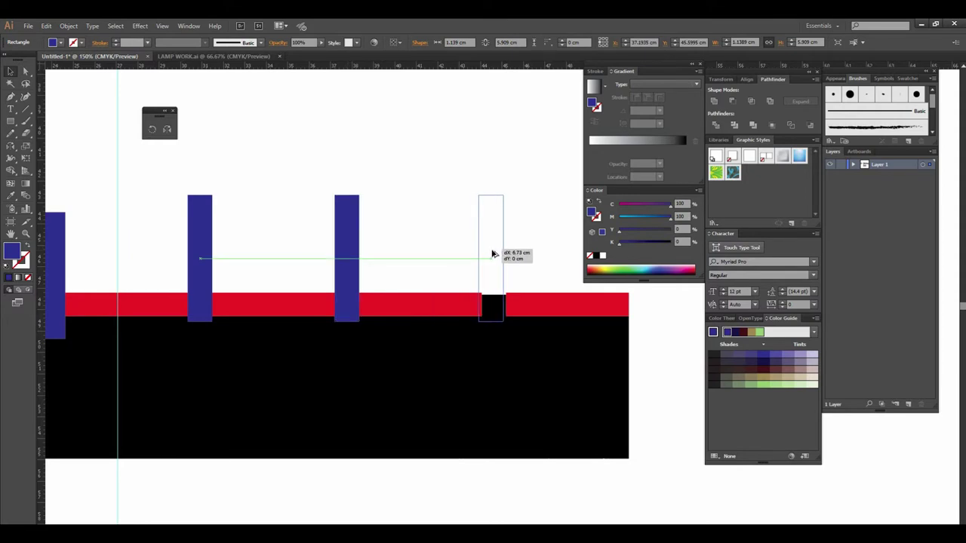
pyautogui.moveTo(494, 254); pyautogui.dragTo(493, 258)
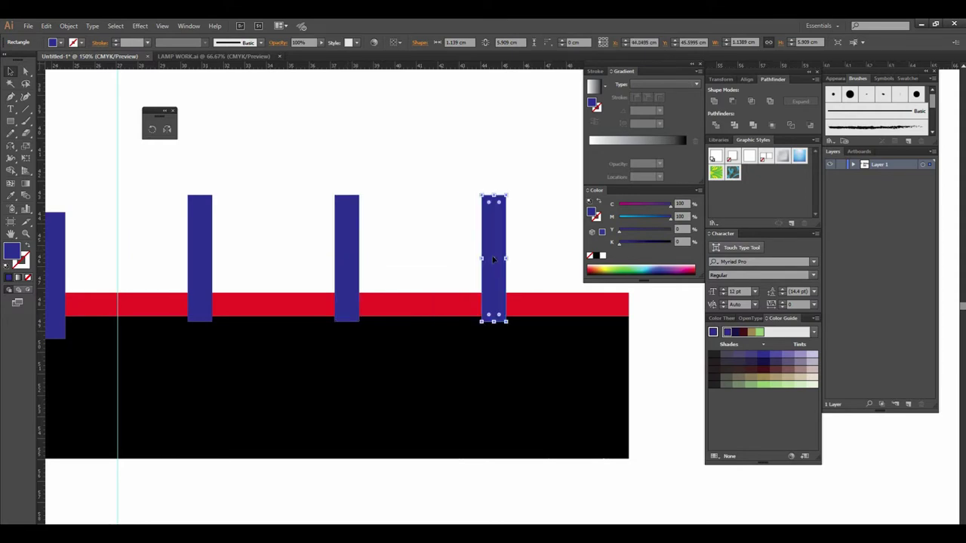
pyautogui.hotkey('ctrl', '-')
# - Vertically center-align the five blue bars and nudge them up slightly
pyautogui.keyDown('shift'); pyautogui.click(450, 287); pyautogui.keyUp('shift')
pyautogui.keyDown('shift'); pyautogui.click(354, 282); pyautogui.keyUp('shift')
pyautogui.keyDown('shift'); pyautogui.click(246, 277); pyautogui.keyUp('shift')
pyautogui.keyDown('shift'); pyautogui.click(159, 275); pyautogui.keyUp('shift')
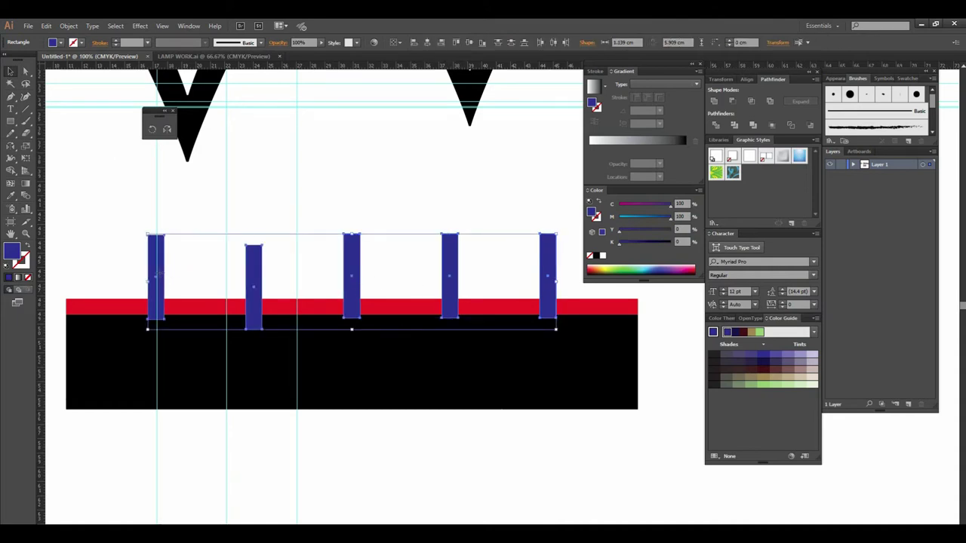
pyautogui.click(472, 43)
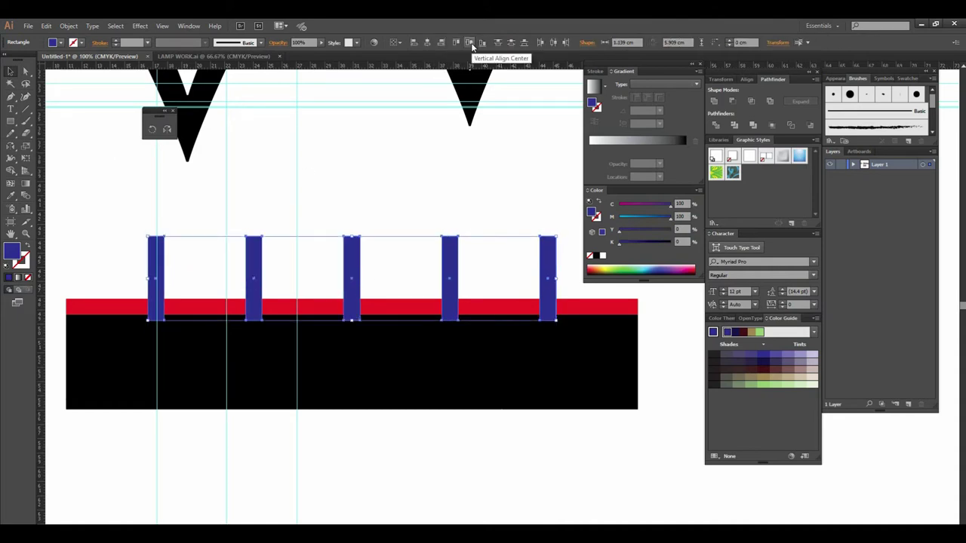
pyautogui.press('Up')
pyautogui.press('Up')
pyautogui.press('Up')
pyautogui.press('Up')
pyautogui.press('Up')
pyautogui.press('Up')
pyautogui.press('Up')
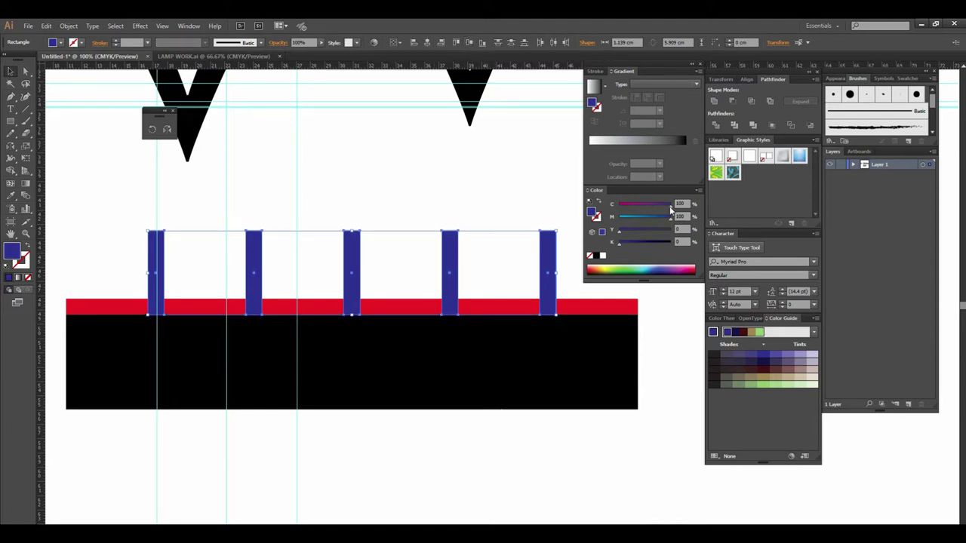
# - Delete every red strip piece, then marquee-select the black bar with the blue bars
pyautogui.click(614, 308)
pyautogui.press('Delete')
pyautogui.click(514, 310)
pyautogui.press('Delete')
pyautogui.click(413, 311)
pyautogui.press('Delete')
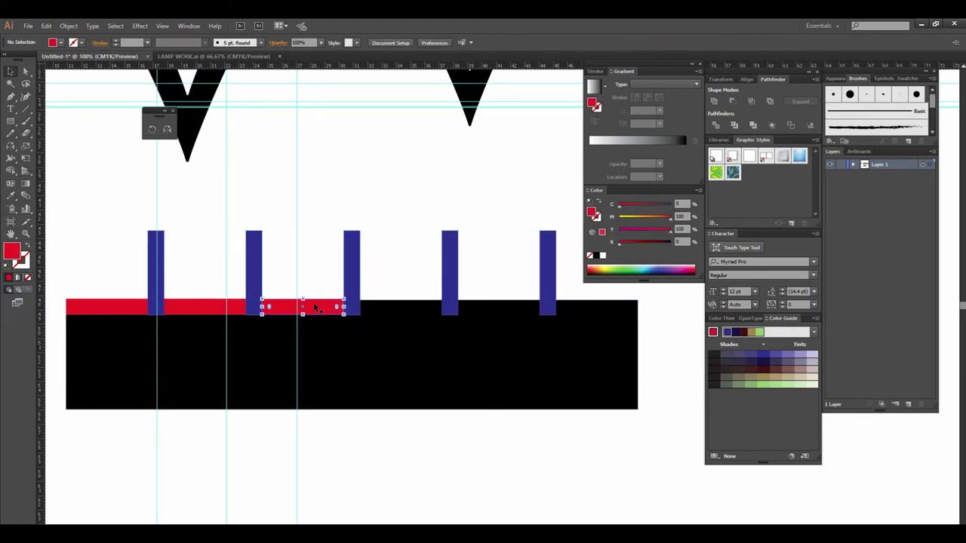
pyautogui.press('Delete')
pyautogui.press('Delete')
pyautogui.click(136, 309)
pyautogui.press('Delete')
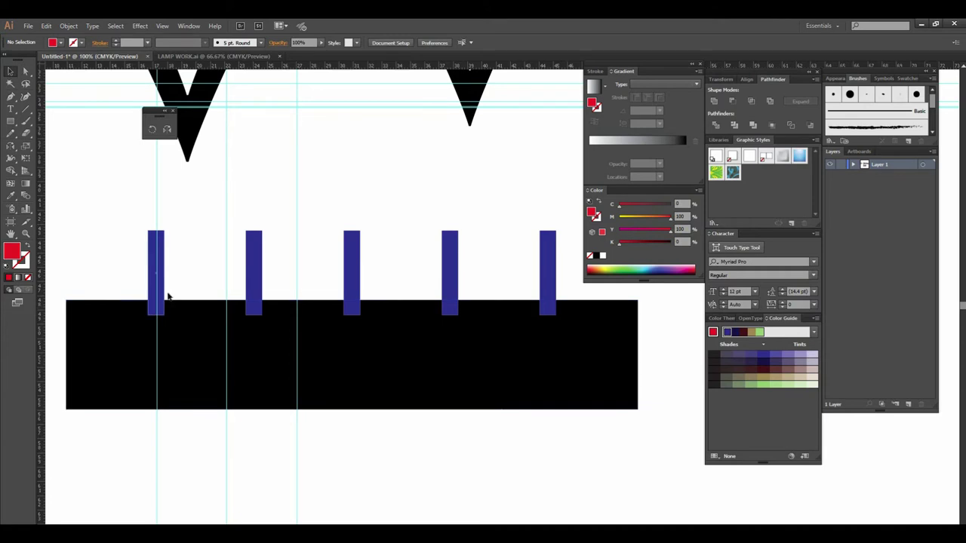
pyautogui.moveTo(111, 246); pyautogui.dragTo(663, 445)
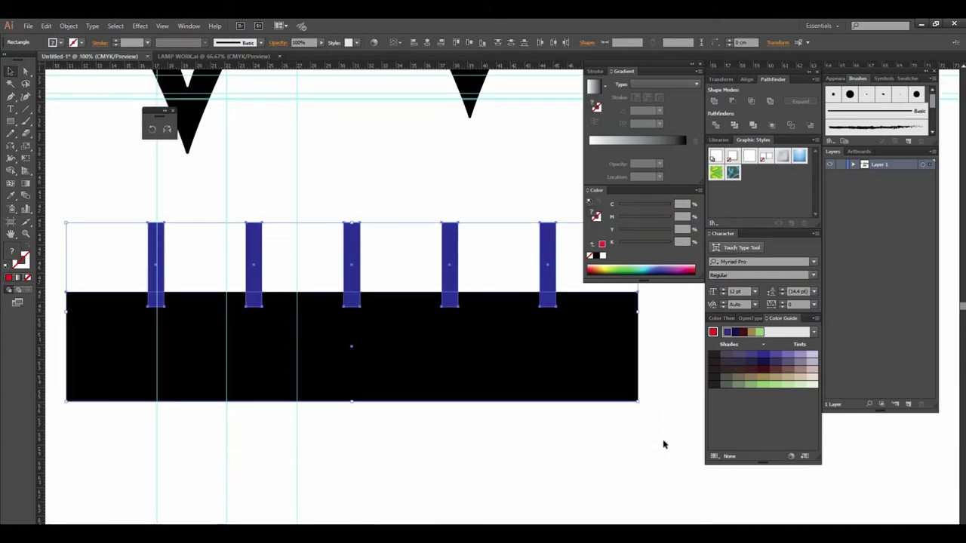
# - Split the black bar and blue bars with Pathfinder Divide and ungroup the pieces
pyautogui.click(716, 125)
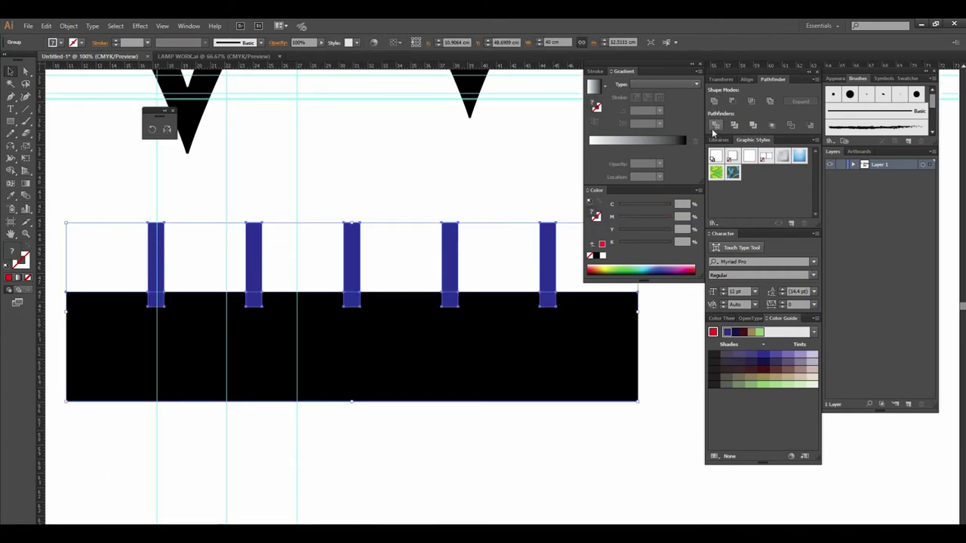
pyautogui.rightClick(548, 301)
pyautogui.click(571, 355)
pyautogui.click(604, 448)
# - Delete all blue bar pieces, leaving five notches in the black bar's top edge
pyautogui.click(550, 286)
pyautogui.press('Delete')
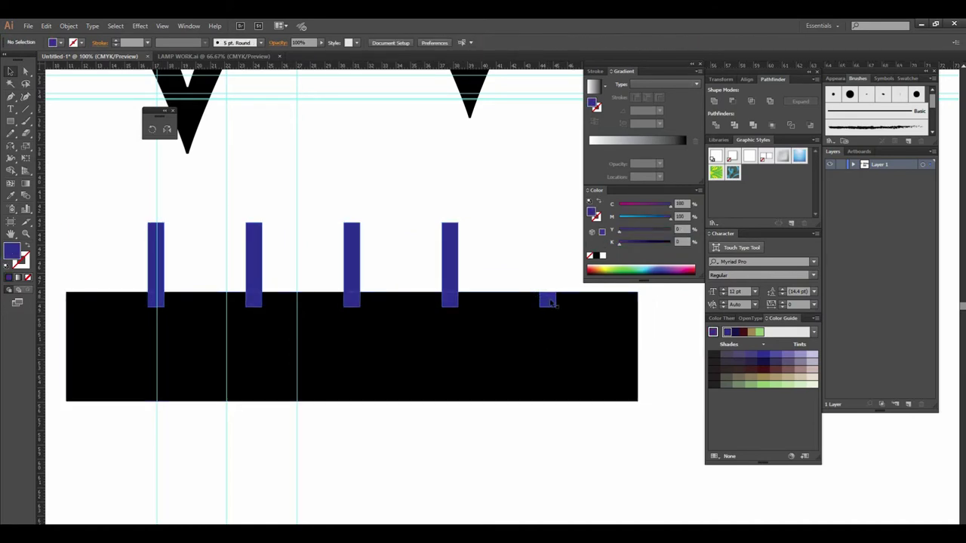
pyautogui.press('Delete')
pyautogui.click(456, 281)
pyautogui.press('Delete')
pyautogui.click(453, 302)
pyautogui.press('Delete')
pyautogui.click(352, 301)
pyautogui.press('Delete')
pyautogui.click(351, 301)
pyautogui.press('Delete')
pyautogui.click(253, 279)
pyautogui.press('Delete')
pyautogui.click(253, 300)
pyautogui.click(160, 281)
pyautogui.press('Delete')
pyautogui.click(158, 301)
pyautogui.press('Delete')
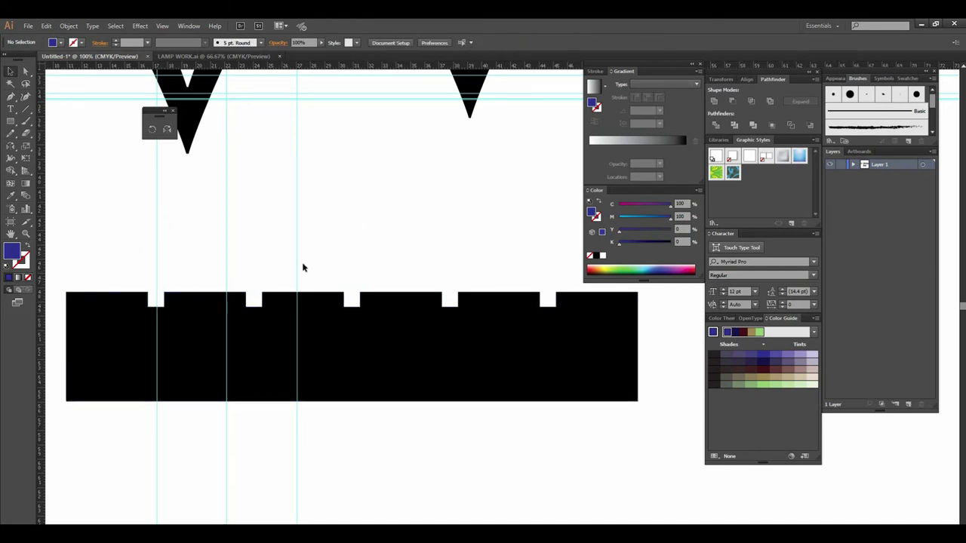
pyautogui.scroll(-2, 390, 301)
pyautogui.scroll(-2, 407, 291)
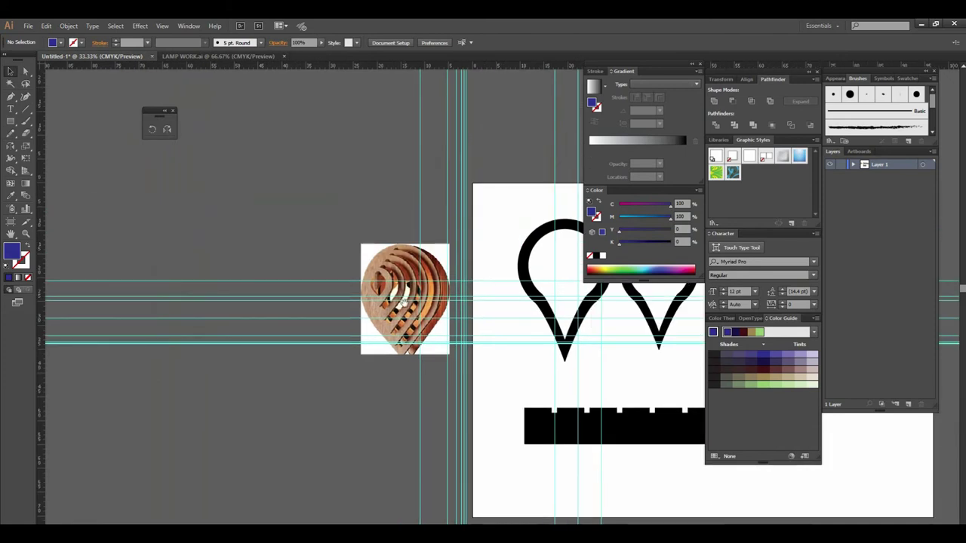
pyautogui.scroll(-1, 476, 272)
pyautogui.scroll(1, 422, 283)
pyautogui.scroll(1, 377, 295)
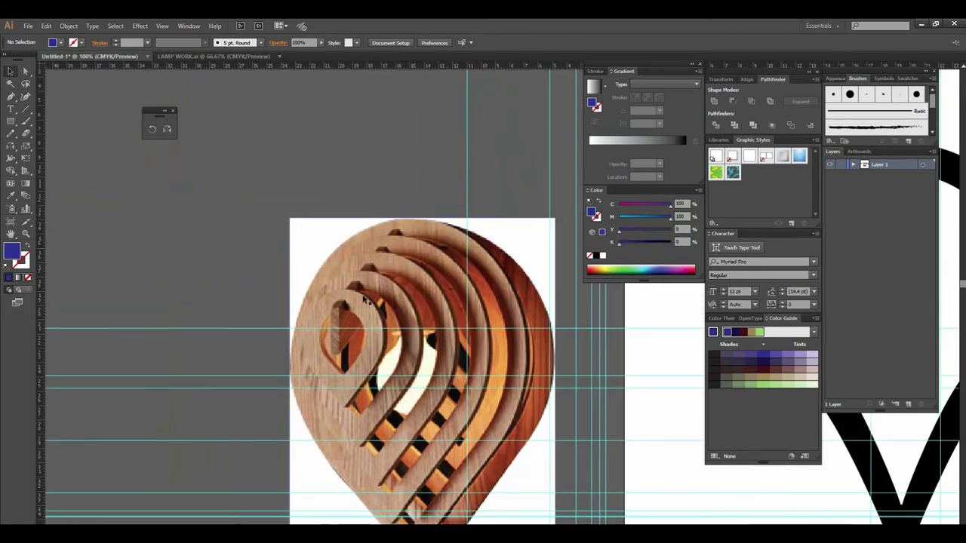
pyautogui.hscroll(3, 577, 388)
pyautogui.scroll(-1, 619, 392)
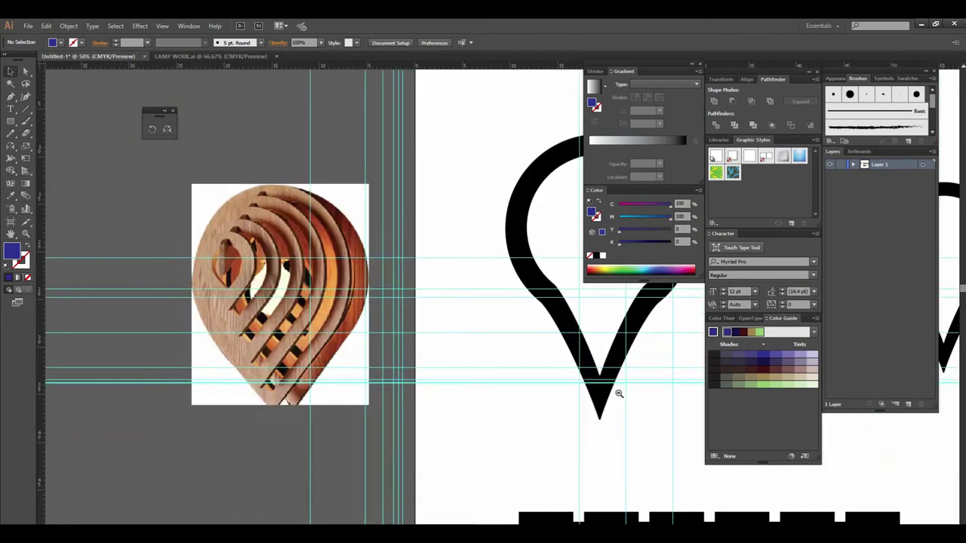
pyautogui.scroll(-1, 463, 317)
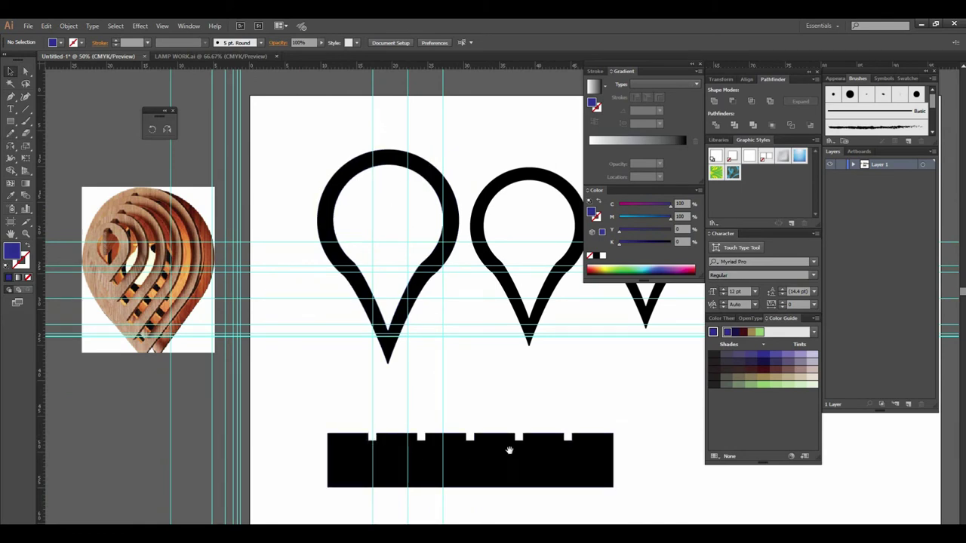
pyautogui.moveTo(509, 450); pyautogui.dragTo(464, 454)
pyautogui.hotkey('ctrl', '+')
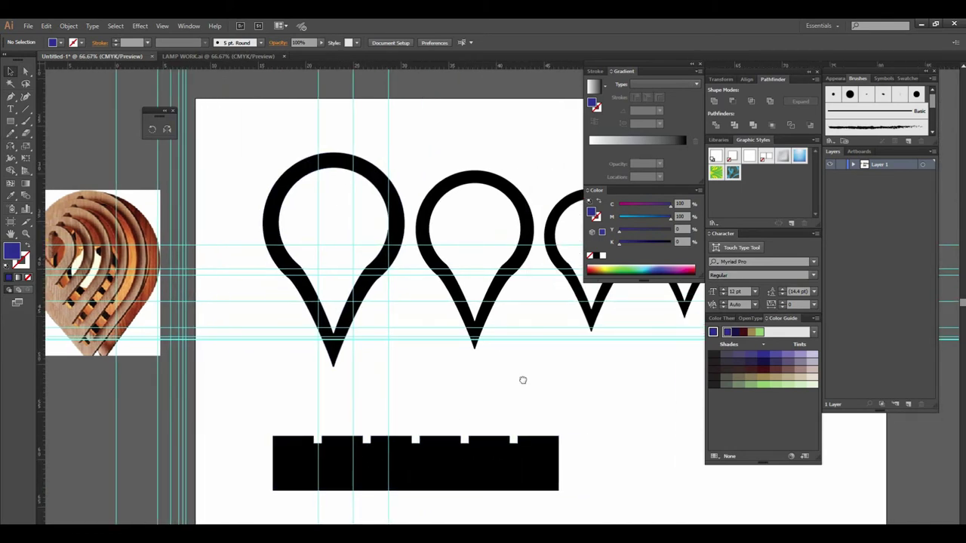
pyautogui.hotkey('ctrl', '+')
pyautogui.click(207, 285)
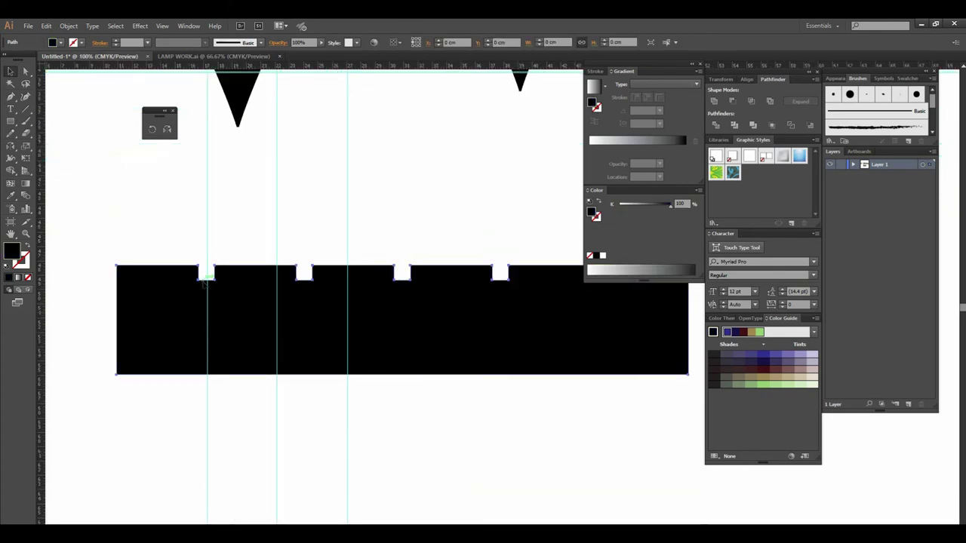
# - Use Direct Selection to select the notched black bar's corner anchor points
pyautogui.hotkey('ctrl', '+')
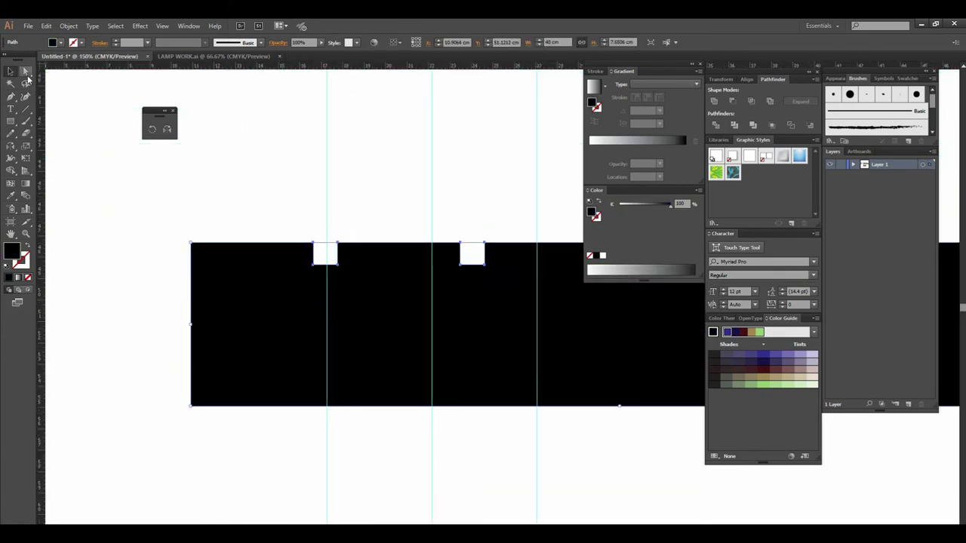
pyautogui.click(25, 72)
pyautogui.click(353, 272)
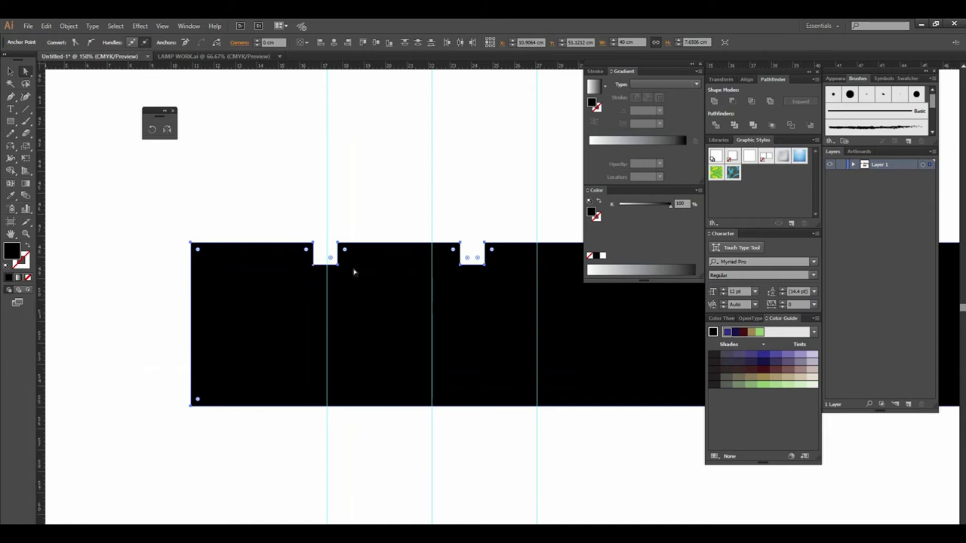
pyautogui.moveTo(498, 324); pyautogui.dragTo(345, 325)
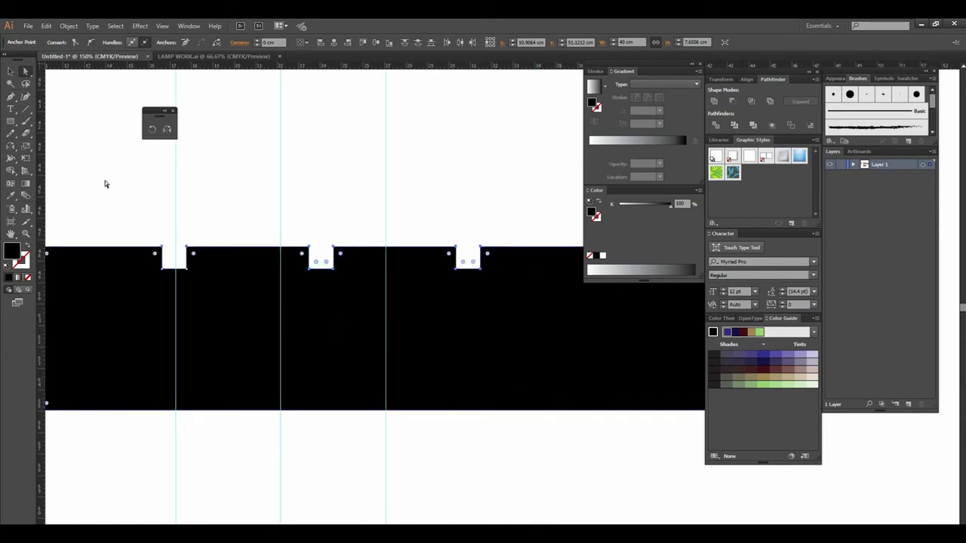
pyautogui.click(86, 93)
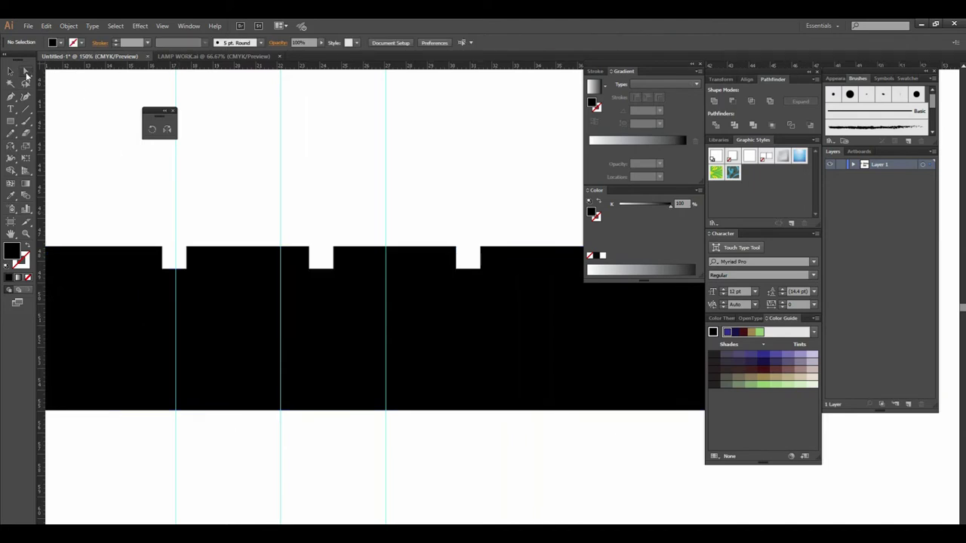
pyautogui.click(178, 273)
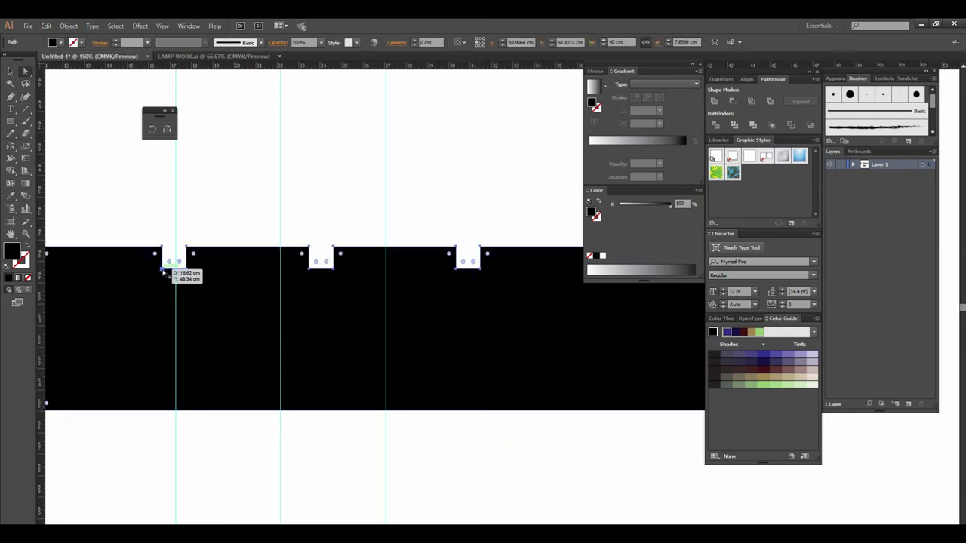
pyautogui.click(164, 275)
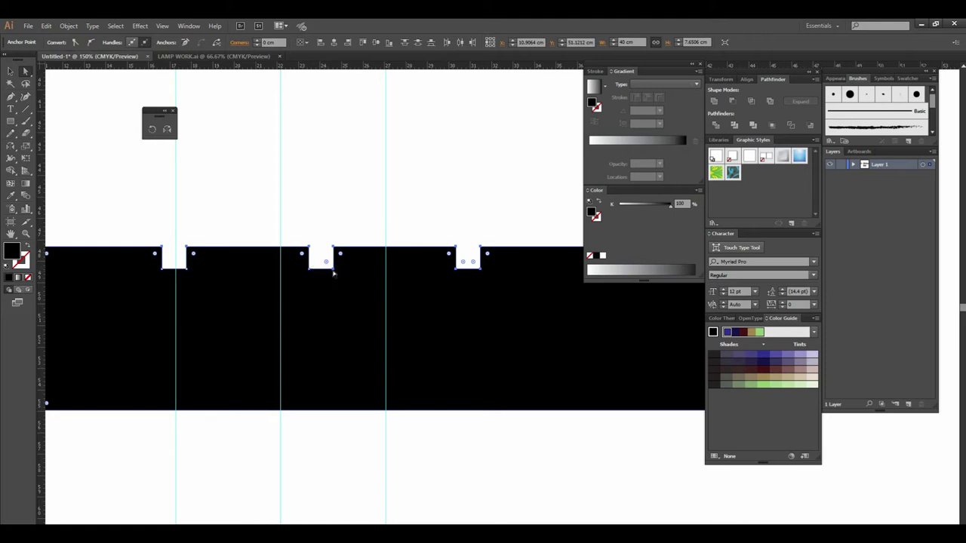
# - Raise the bar's outer anchor points with the Up arrow to deepen the five notches
pyautogui.hscroll(3, 406, 302)
pyautogui.click(231, 280)
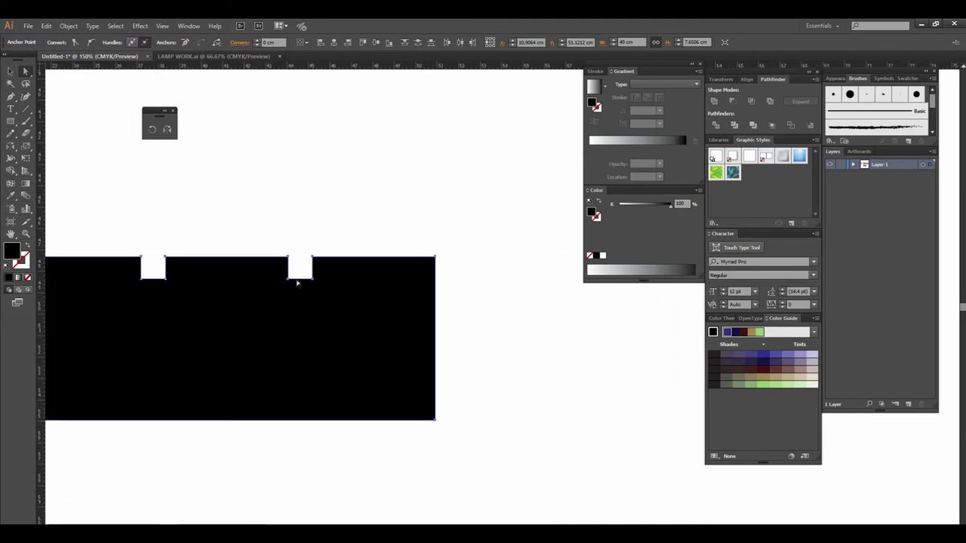
pyautogui.click(297, 284)
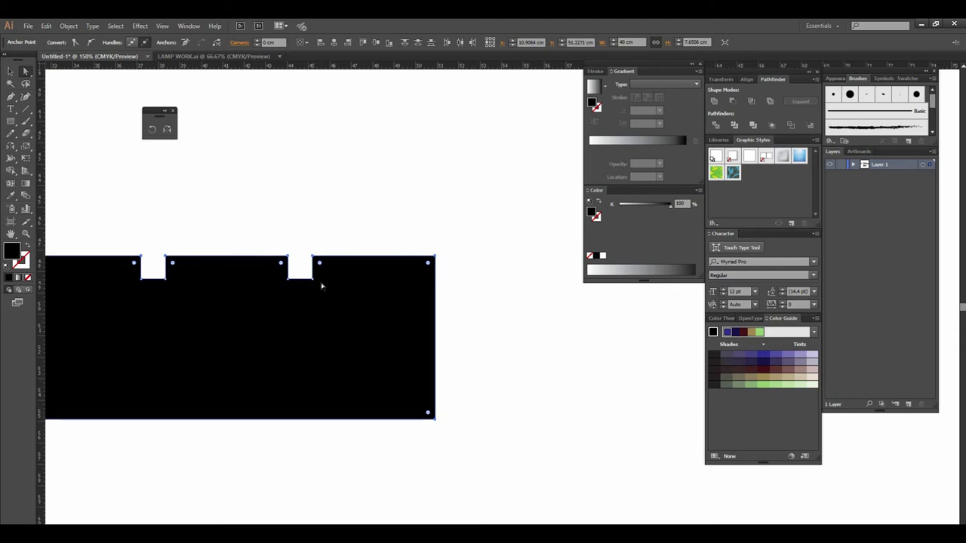
pyautogui.press('Up')
pyautogui.press('Up')
pyautogui.press('Up')
pyautogui.press('Up')
pyautogui.press('Up')
pyautogui.press('Up')
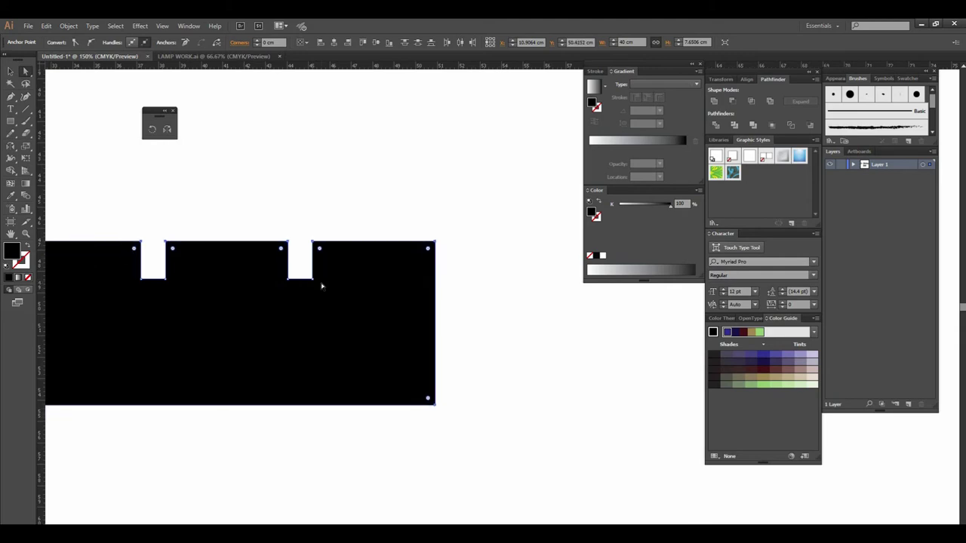
pyautogui.click(10, 70)
pyautogui.click(266, 194)
pyautogui.click(420, 278)
pyautogui.scroll(-2, 521, 343)
pyautogui.scroll(-2, 522, 343)
pyautogui.scroll(1, 513, 399)
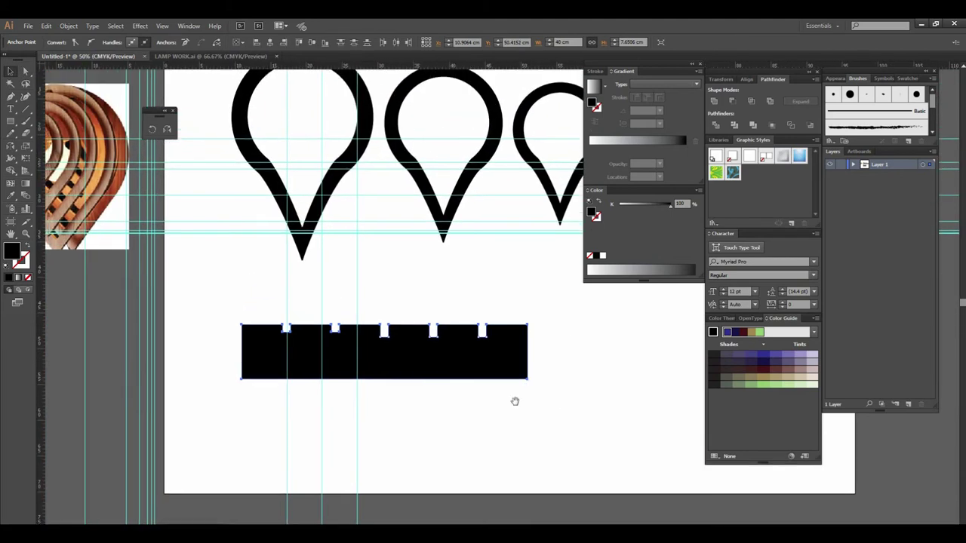
pyautogui.hotkey('ctrl', 'shift', 'a')
pyautogui.scroll(-2, 546, 317)
pyautogui.scroll(-1, 526, 320)
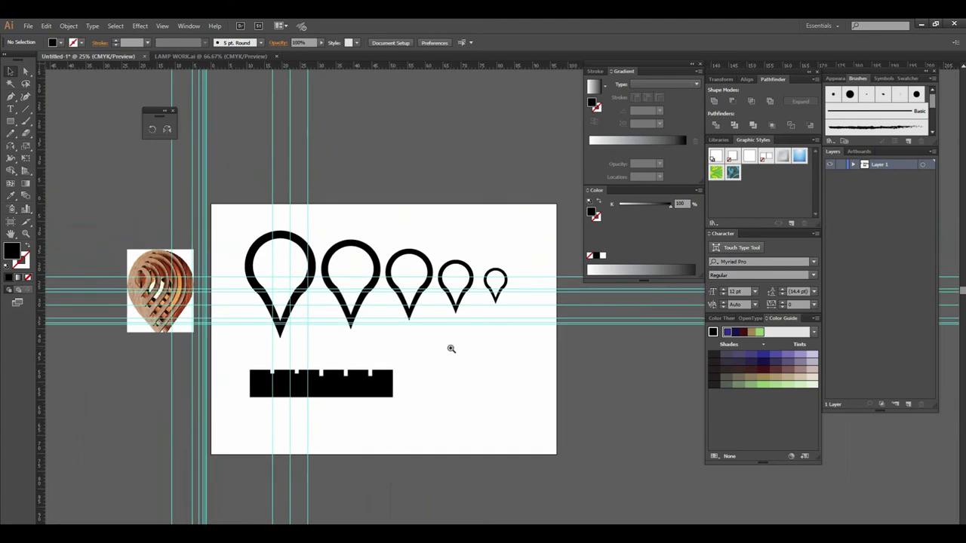
pyautogui.scroll(1, 453, 343)
pyautogui.scroll(1, 453, 332)
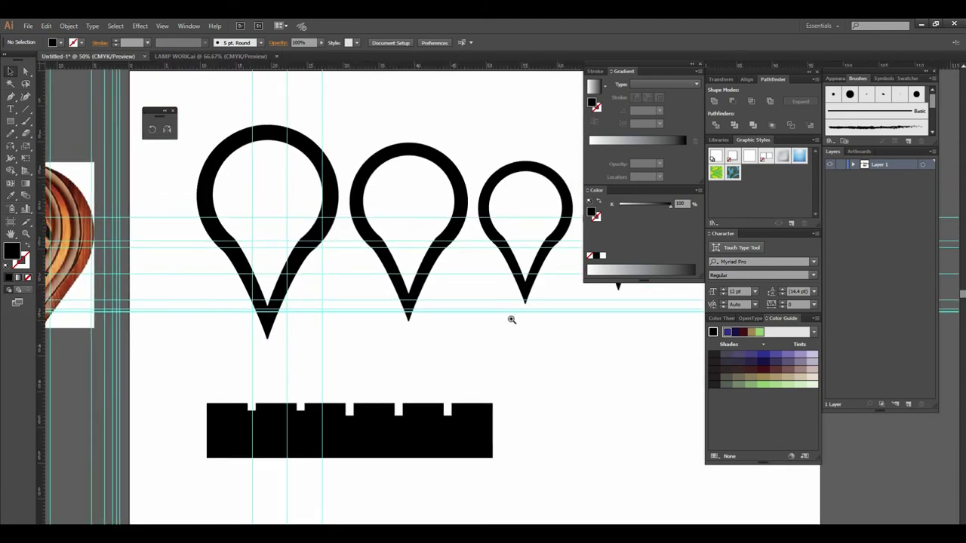
pyautogui.scroll(-1, 512, 318)
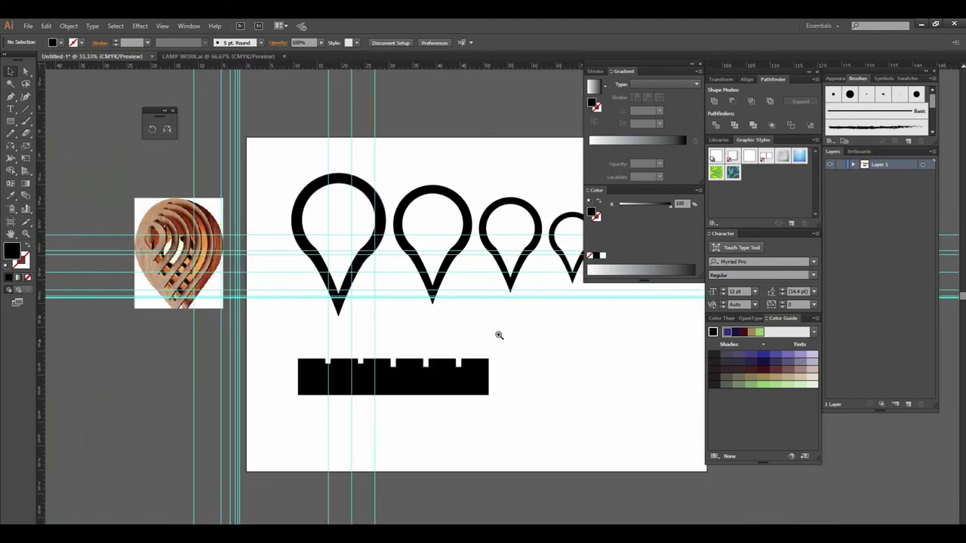
pyautogui.scroll(1, 500, 335)
pyautogui.scroll(-1, 503, 333)
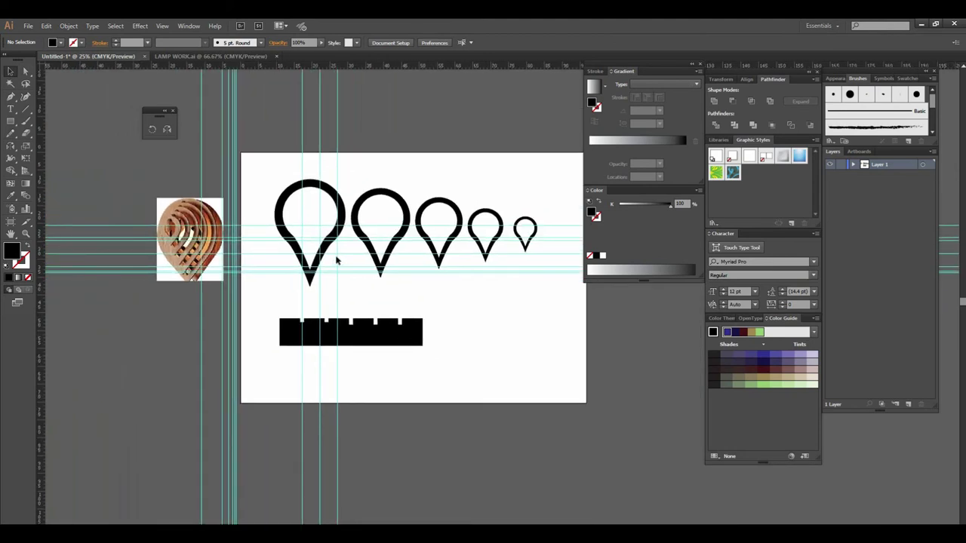
pyautogui.moveTo(341, 235); pyautogui.dragTo(443, 353)
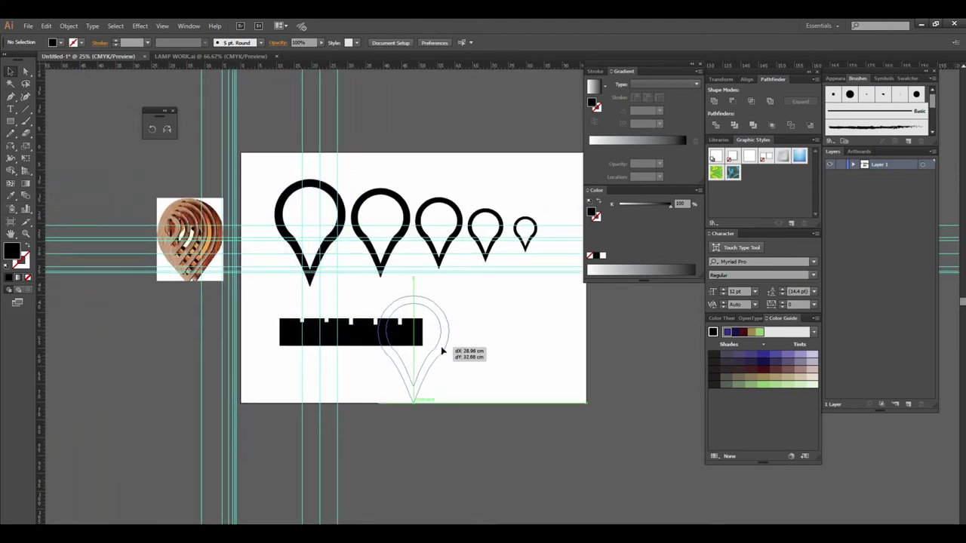
pyautogui.moveTo(443, 354); pyautogui.dragTo(450, 360)
pyautogui.scroll(1, 470, 335)
pyautogui.moveTo(470, 302)
pyautogui.mouseDown()
pyautogui.moveTo(334, 244)
pyautogui.moveTo(309, 159)
pyautogui.mouseUp()
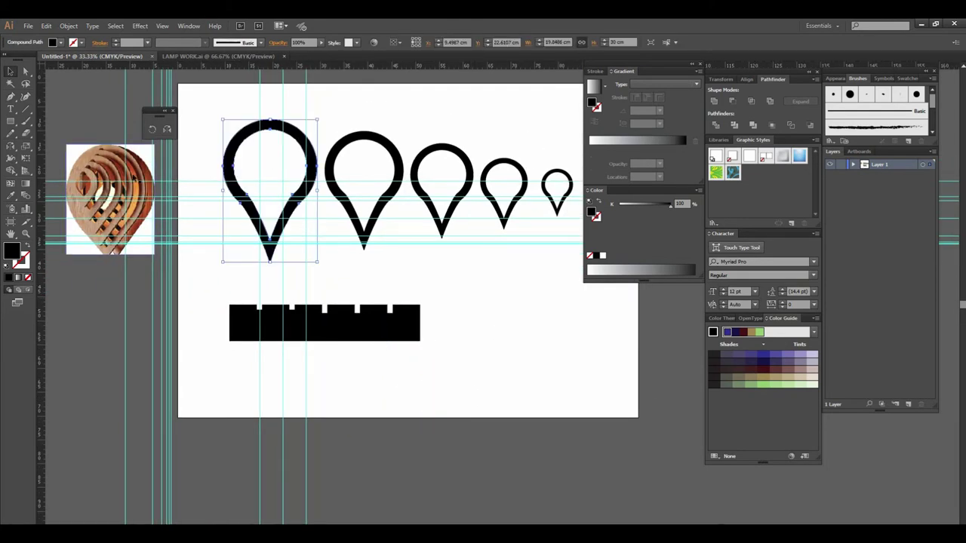
pyautogui.scroll(1, 368, 280)
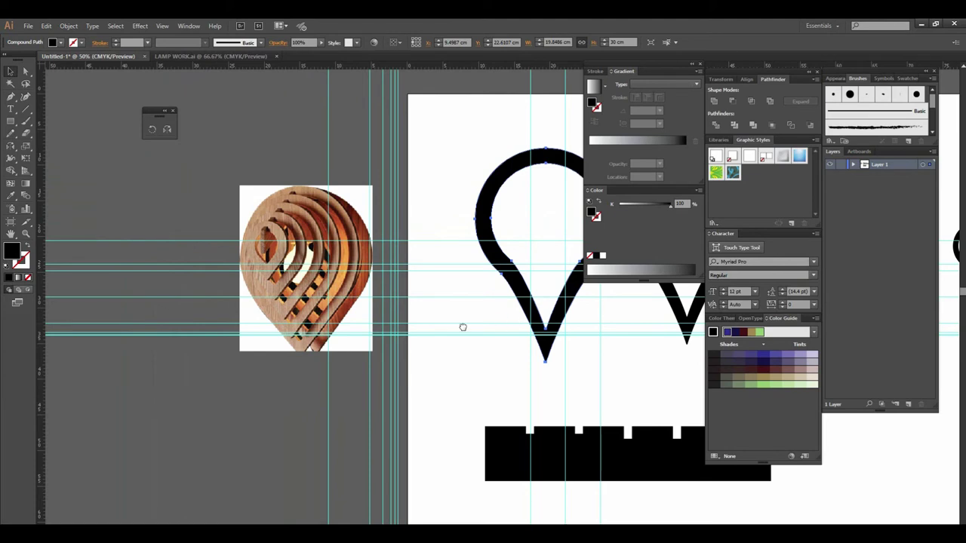
pyautogui.moveTo(502, 325); pyautogui.dragTo(433, 325)
pyautogui.scroll(-1, 452, 354)
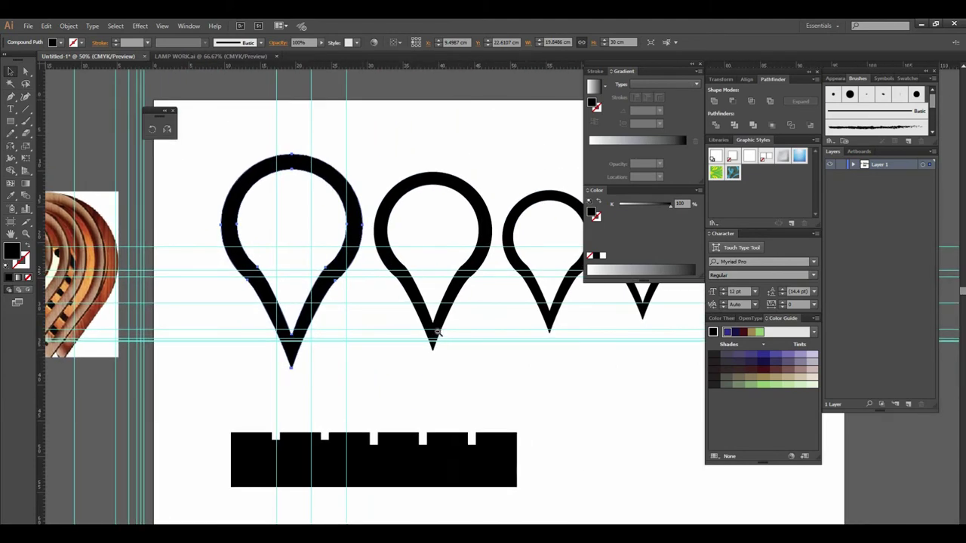
pyautogui.scroll(1, 412, 315)
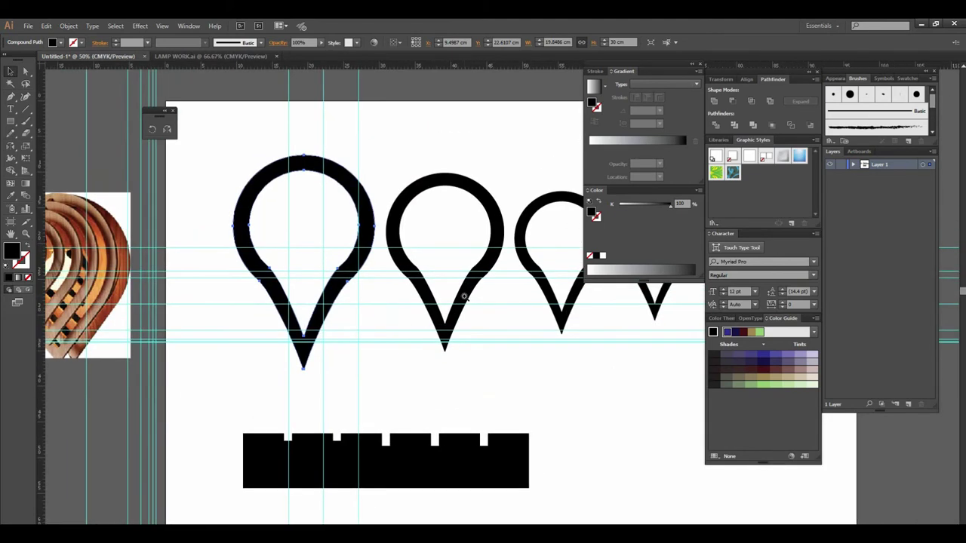
pyautogui.scroll(1, 388, 322)
pyautogui.scroll(-1, 483, 343)
pyautogui.scroll(-1, 468, 325)
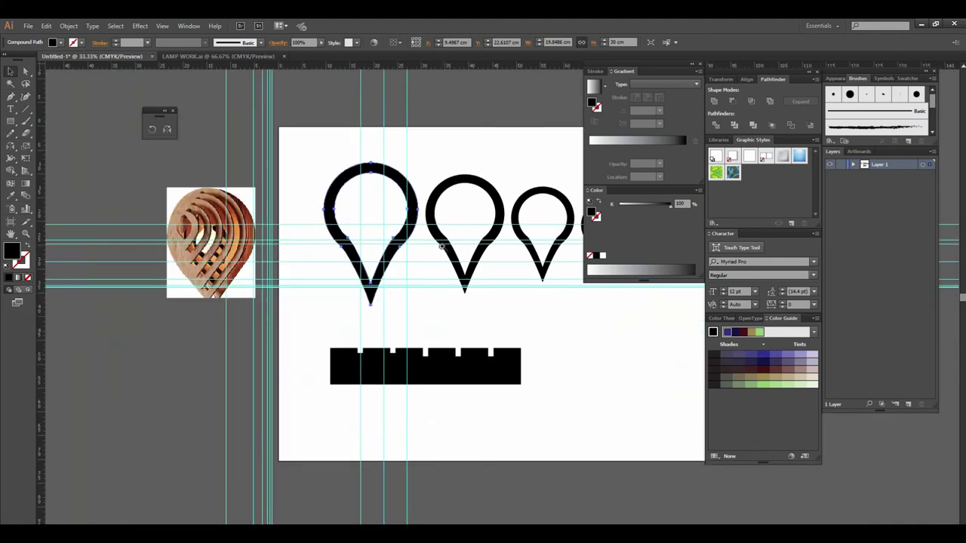
pyautogui.scroll(2, 449, 254)
pyautogui.scroll(-1, 420, 324)
pyautogui.scroll(-1, 506, 350)
pyautogui.click(335, 341)
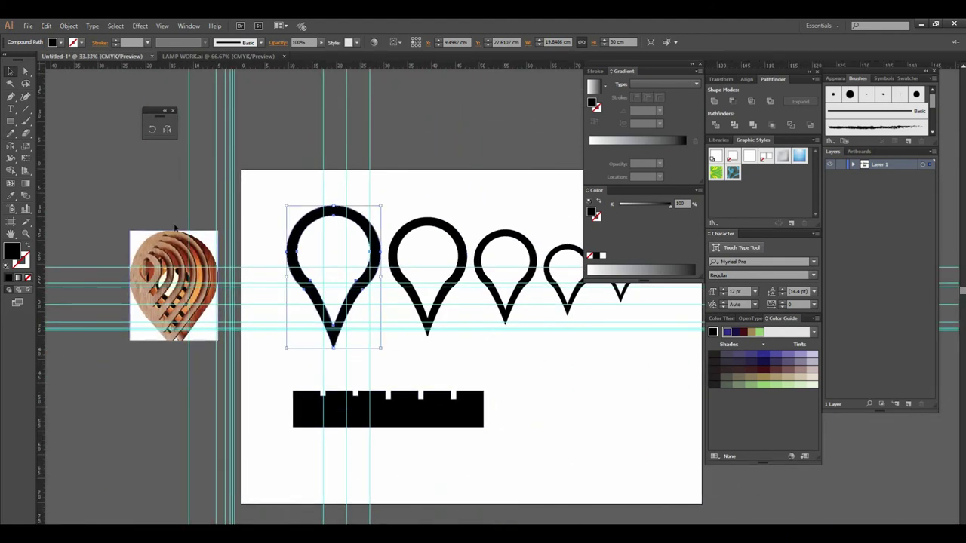
pyautogui.click(424, 408)
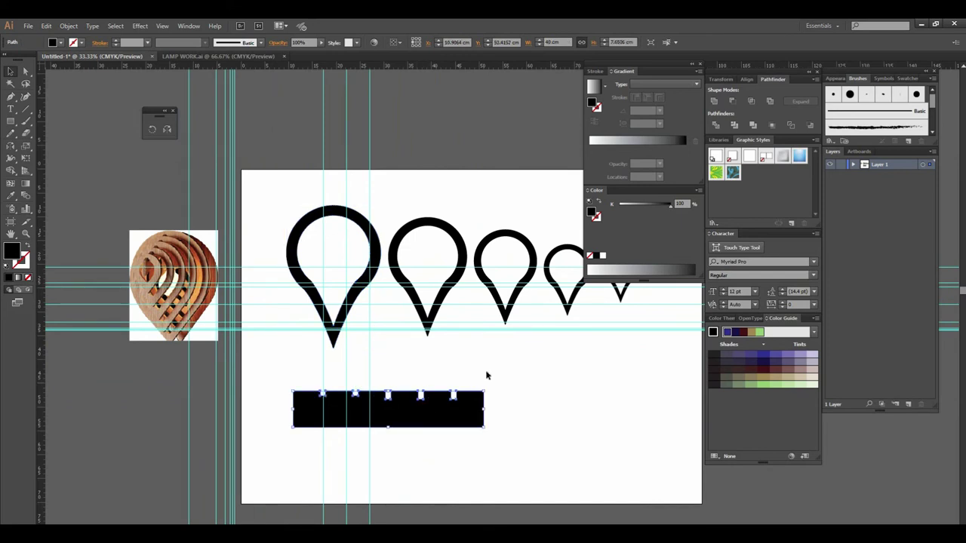
pyautogui.moveTo(486, 356); pyautogui.dragTo(436, 359)
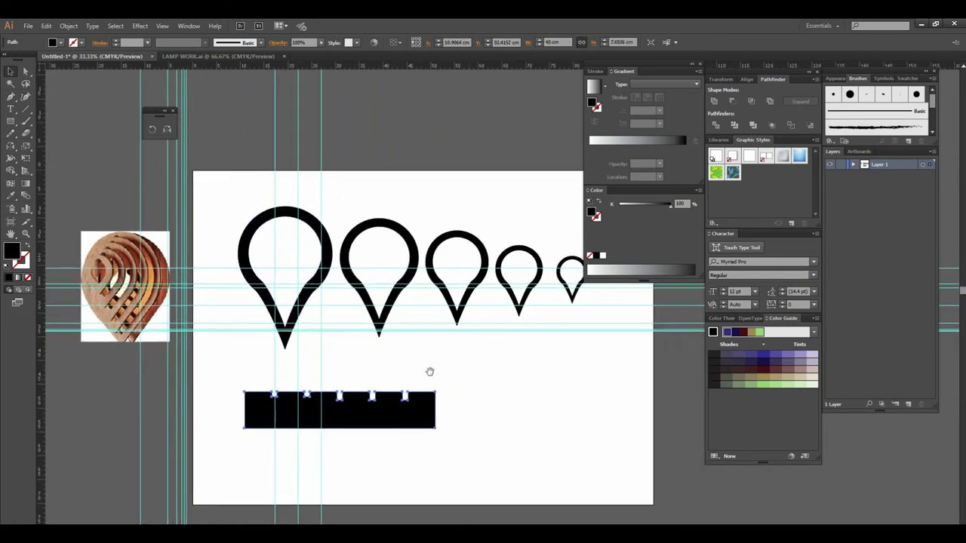
pyautogui.hotkey('ctrl', '+')
pyautogui.hotkey('ctrl', '-')
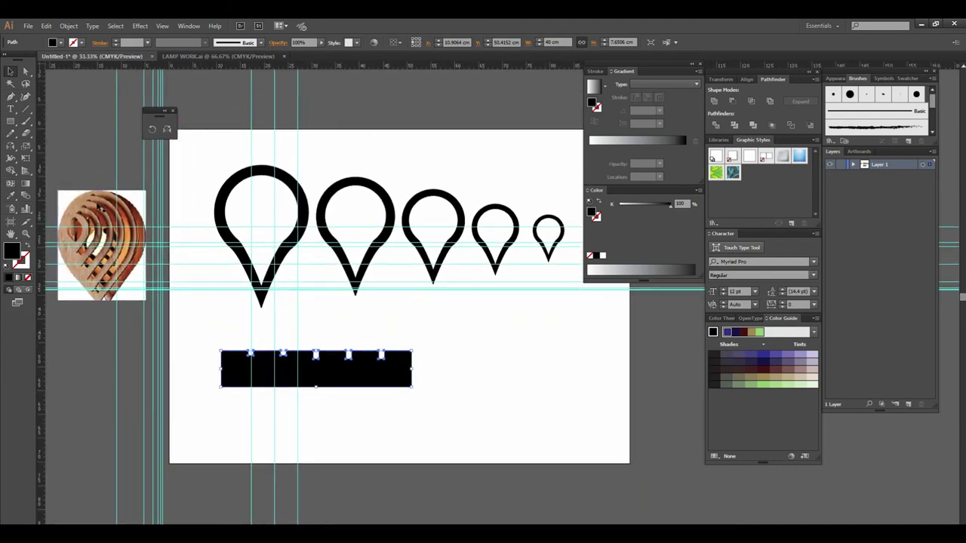
# - Draw a small upright black rectangle, about 5.82 × 9.57 cm, under the fourth pin
pyautogui.click(11, 121)
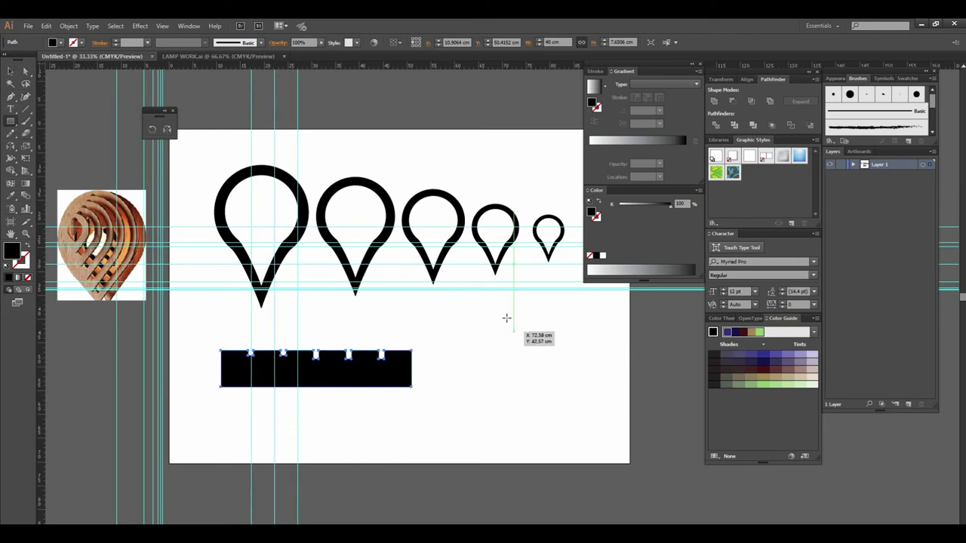
pyautogui.moveTo(498, 290); pyautogui.dragTo(526, 335)
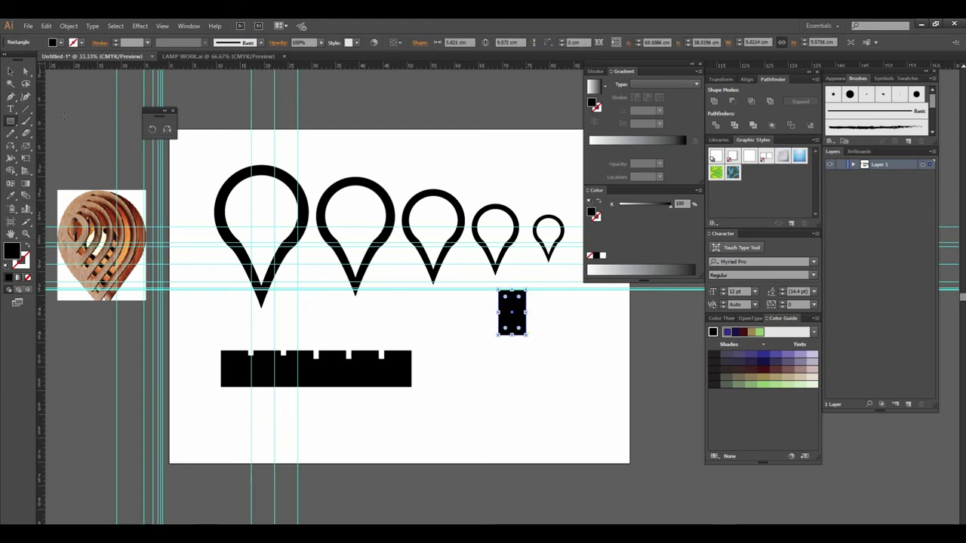
pyautogui.click(7, 73)
pyautogui.scroll(2, 536, 309)
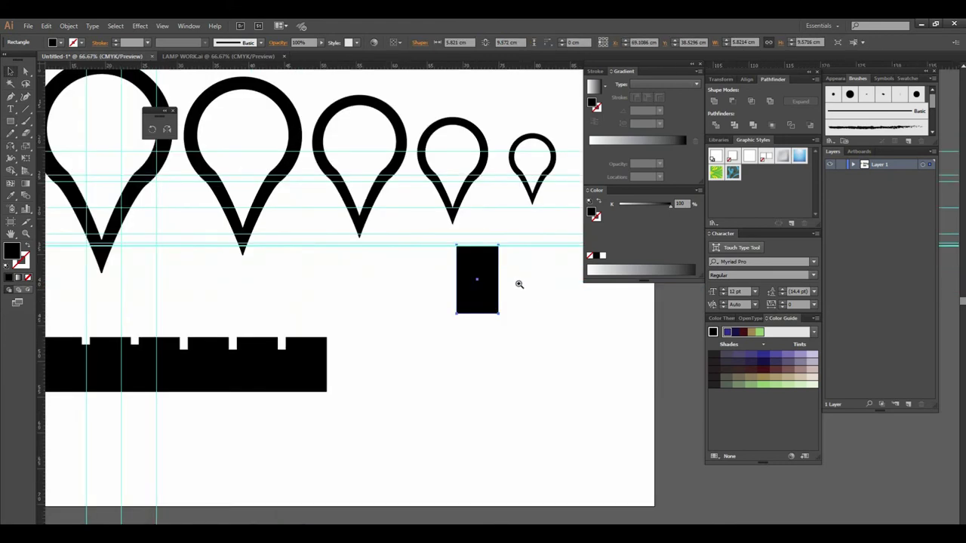
pyautogui.scroll(1, 513, 291)
pyautogui.scroll(1, 493, 303)
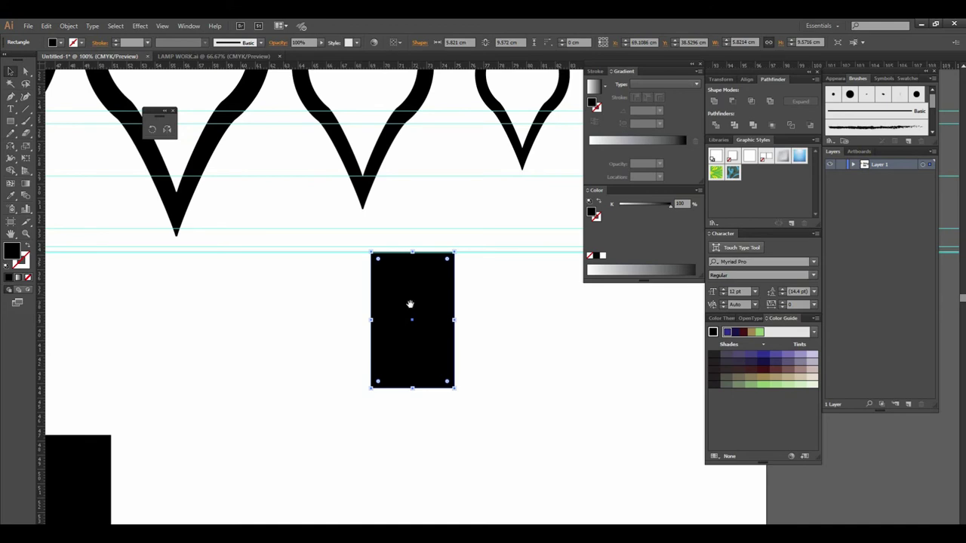
pyautogui.moveTo(410, 304); pyautogui.dragTo(447, 304)
pyautogui.hscroll(-2, 453, 279)
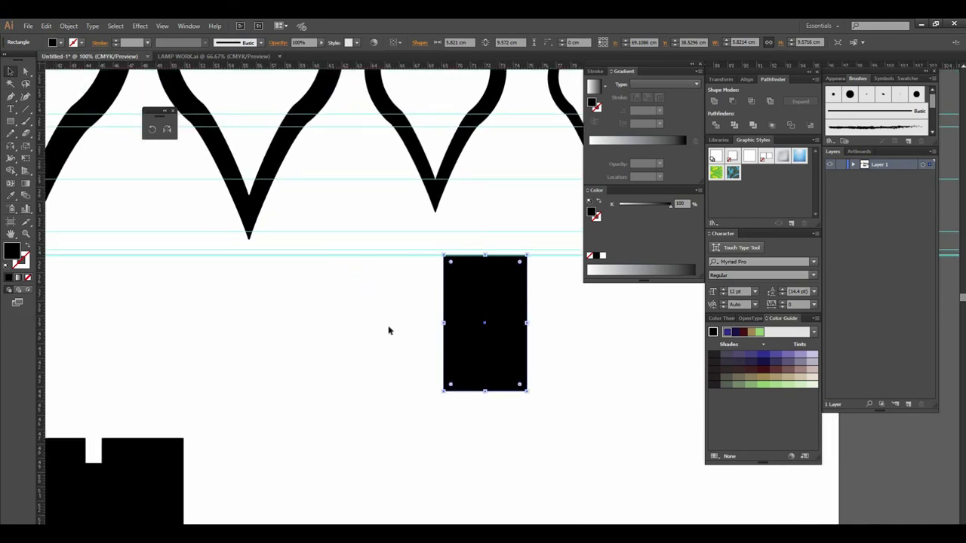
pyautogui.keyDown('alt'); pyautogui.click(469, 307); pyautogui.keyUp('alt')
pyautogui.keyDown('alt'); pyautogui.click(473, 315); pyautogui.keyUp('alt')
pyautogui.scroll(2, 490, 355)
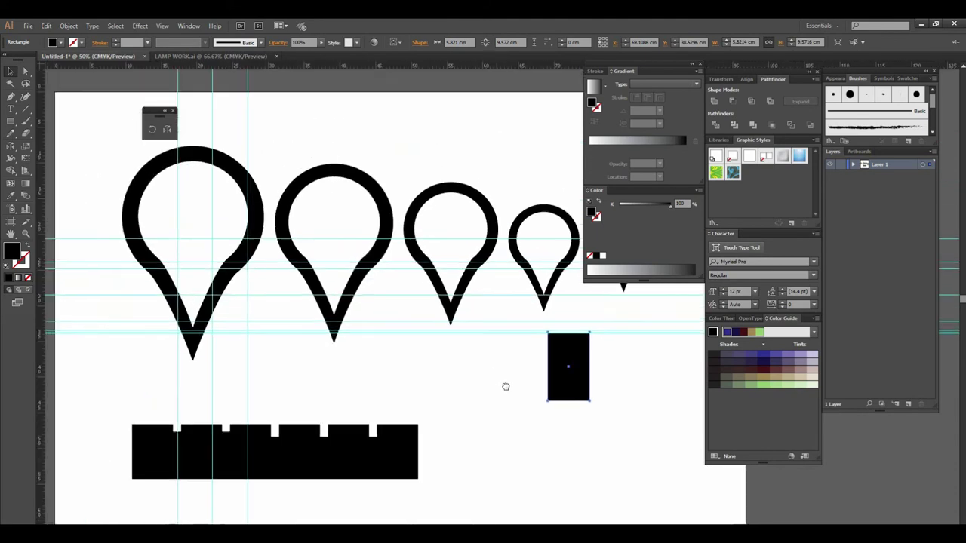
pyautogui.keyDown('alt'); pyautogui.click(530, 329); pyautogui.keyUp('alt')
pyautogui.keyDown('alt'); pyautogui.click(467, 328); pyautogui.keyUp('alt')
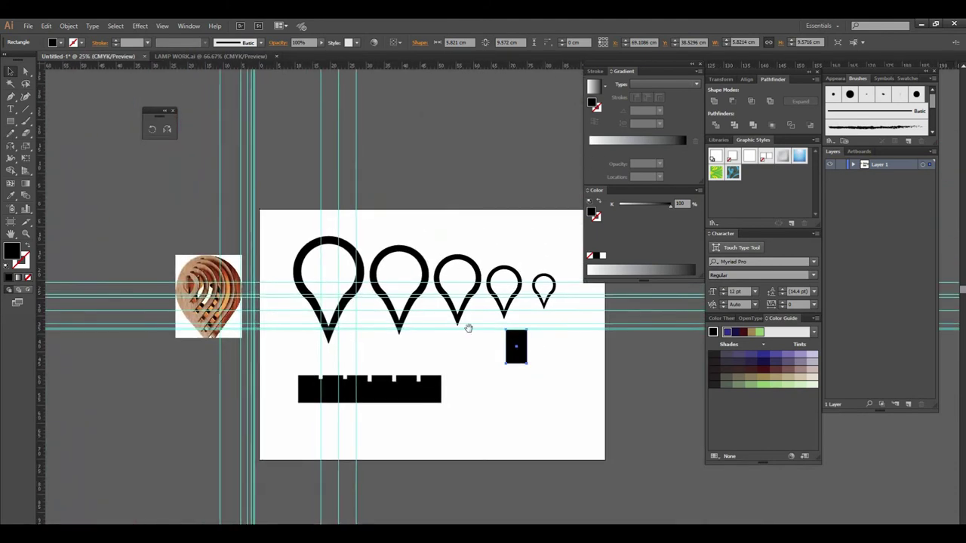
# - Select all five teardrop pin shapes together
pyautogui.click(517, 393)
pyautogui.hotkey('ctrl', '+')
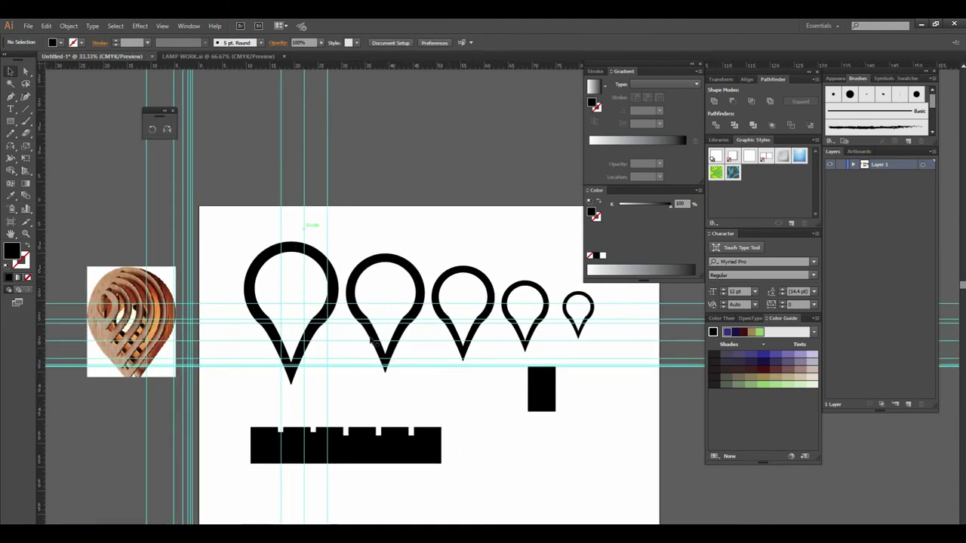
pyautogui.moveTo(243, 216); pyautogui.dragTo(596, 458)
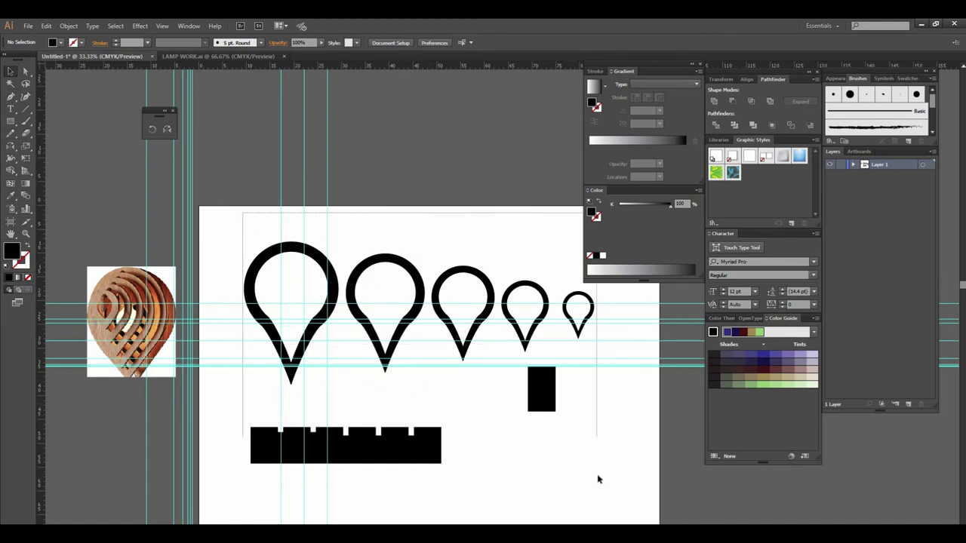
pyautogui.moveTo(596, 458); pyautogui.dragTo(603, 493)
pyautogui.hotkey('ctrl', '+')
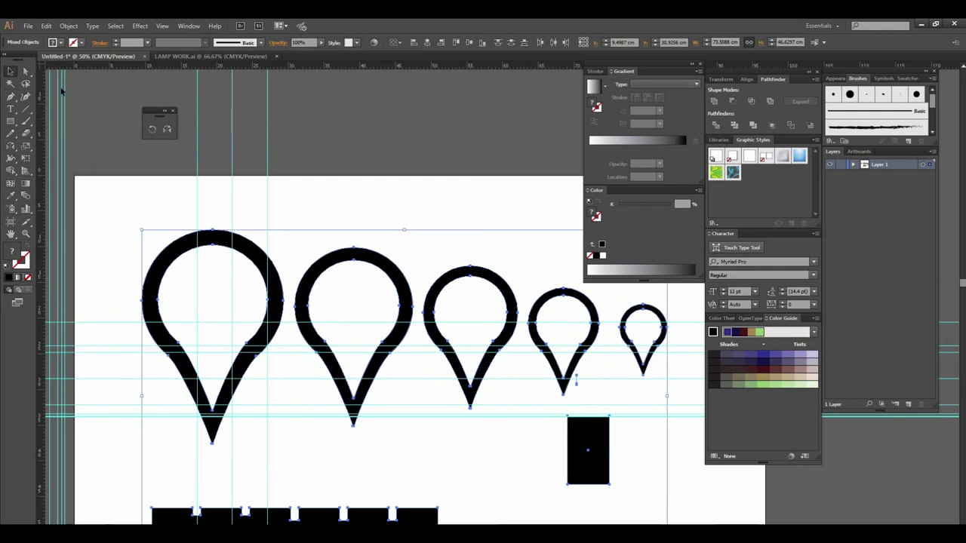
pyautogui.click(230, 235)
pyautogui.keyDown('shift'); pyautogui.click(333, 258); pyautogui.keyUp('shift')
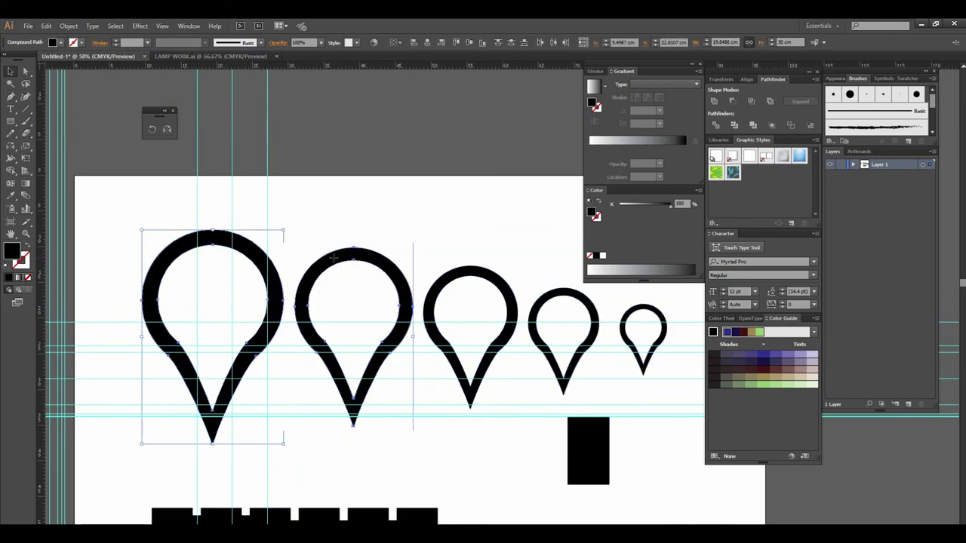
pyautogui.keyDown('shift'); pyautogui.click(448, 279); pyautogui.keyUp('shift')
pyautogui.moveTo(408, 302); pyautogui.dragTo(265, 290)
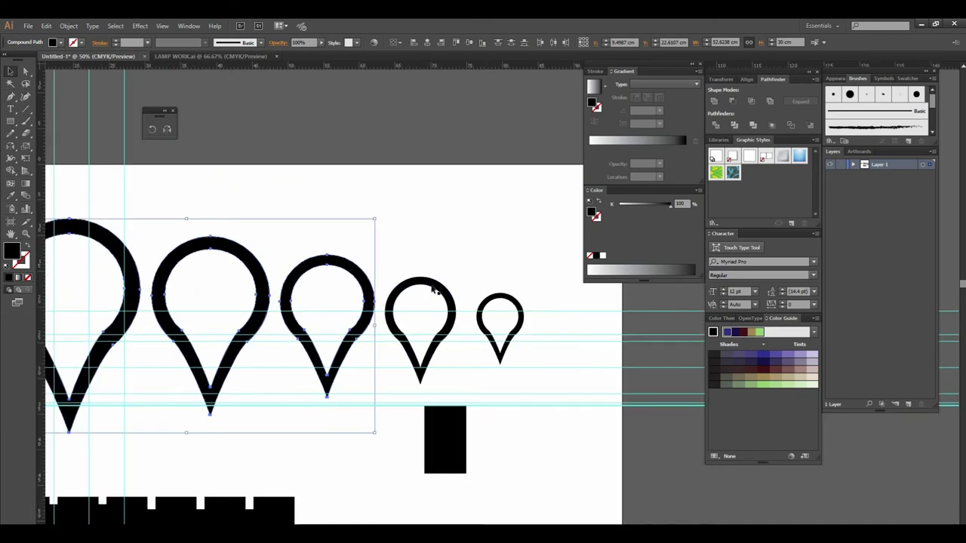
pyautogui.keyDown('shift'); pyautogui.click(430, 283); pyautogui.keyUp('shift')
pyautogui.keyDown('shift'); pyautogui.click(496, 302); pyautogui.keyUp('shift')
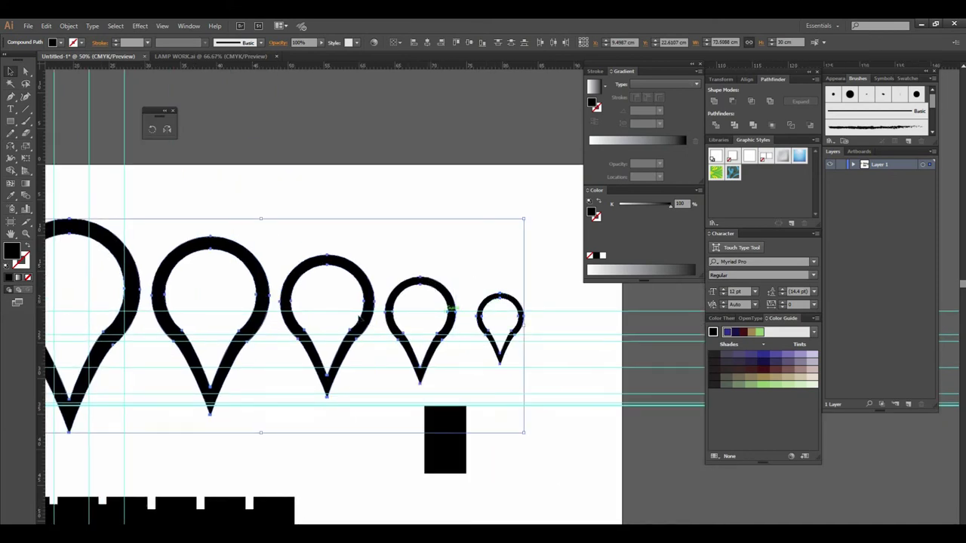
pyautogui.hscroll(-3, 304, 237)
pyautogui.moveTo(140, 197); pyautogui.dragTo(632, 345)
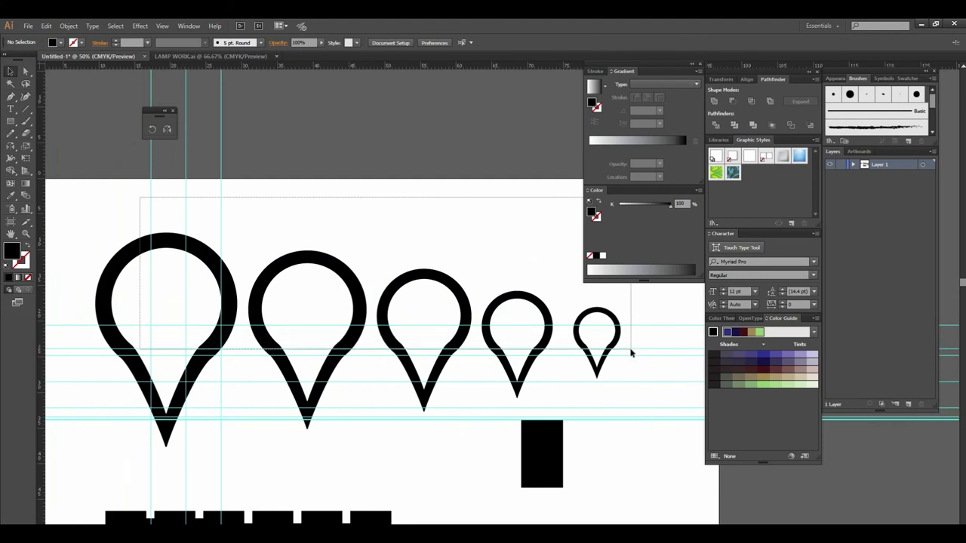
pyautogui.moveTo(633, 352); pyautogui.dragTo(632, 362)
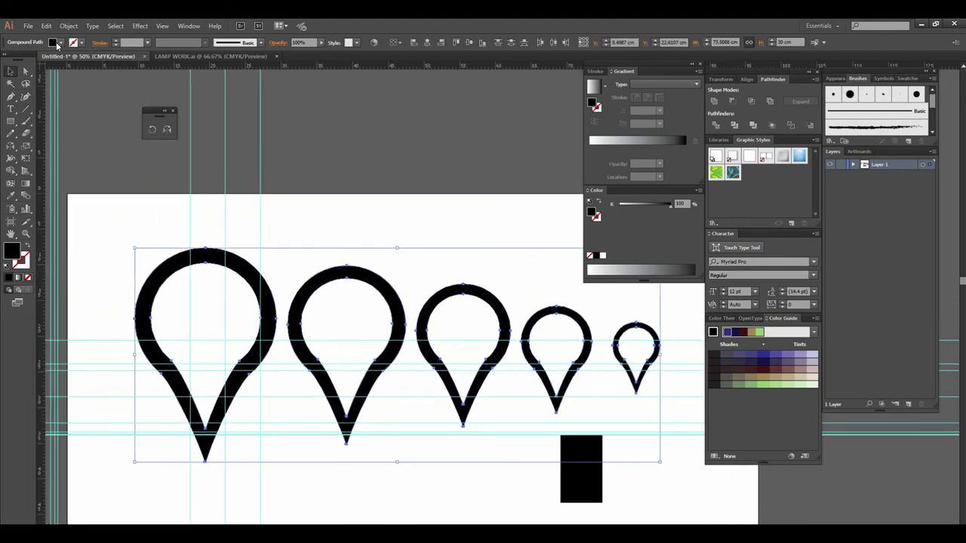
# - Give the pins no fill, a red stroke and 0.01 pt stroke weight
pyautogui.click(61, 43)
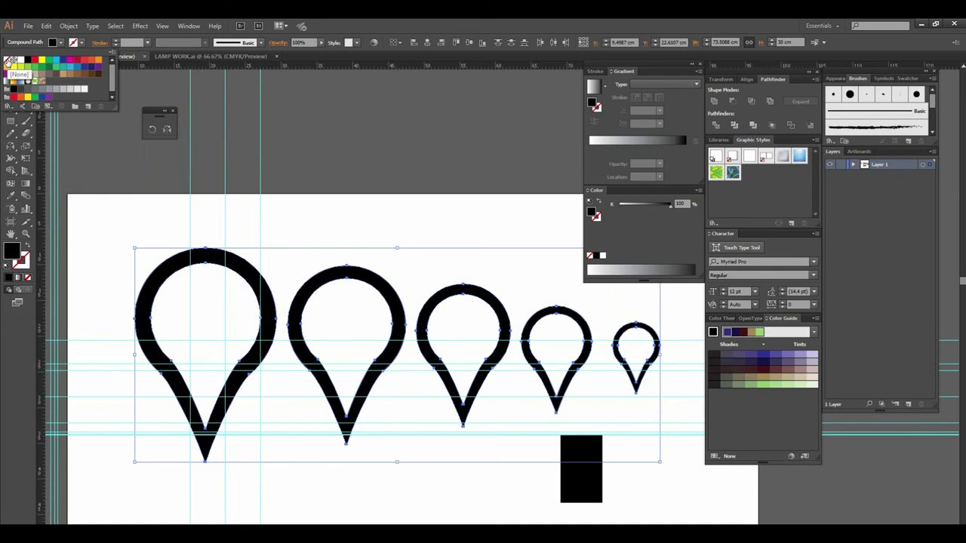
pyautogui.click(9, 61)
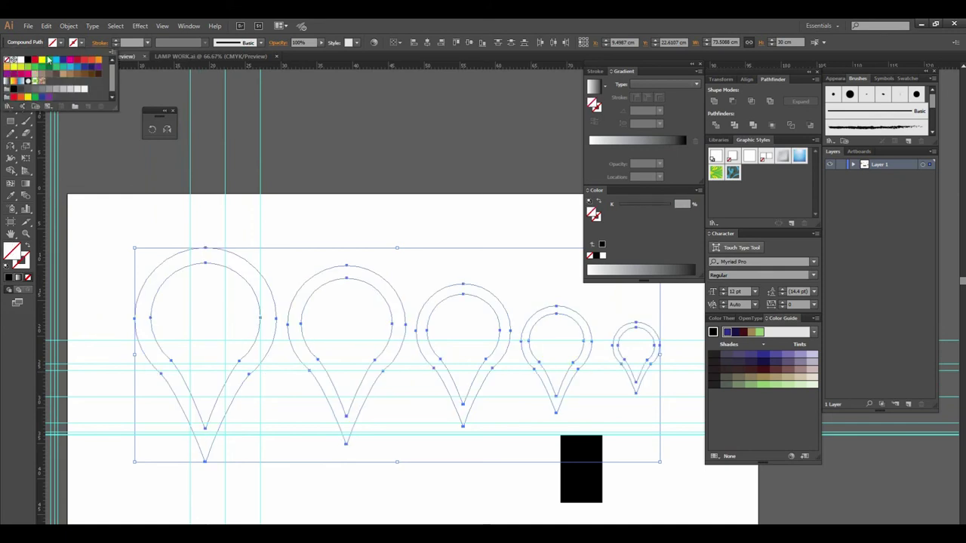
pyautogui.click(33, 61)
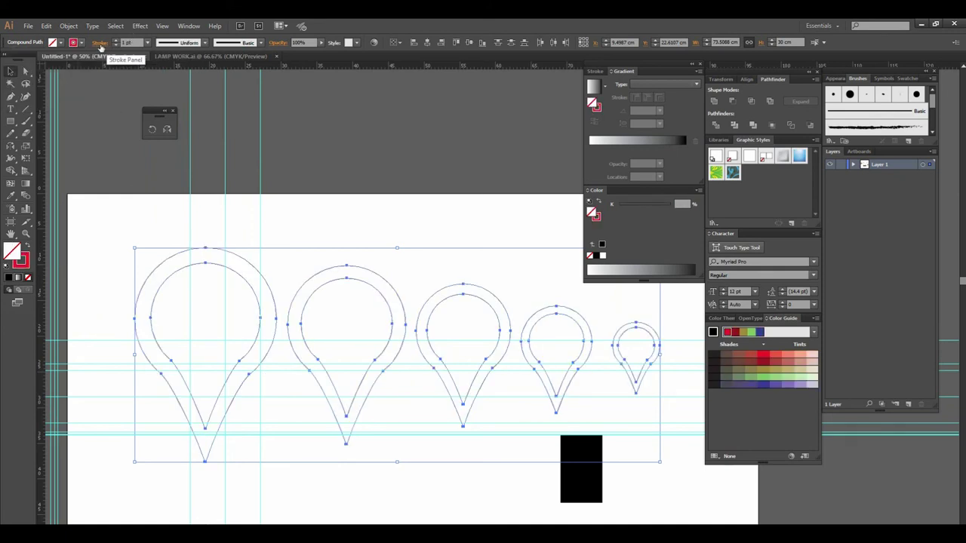
pyautogui.click(127, 43)
pyautogui.write('0.01')
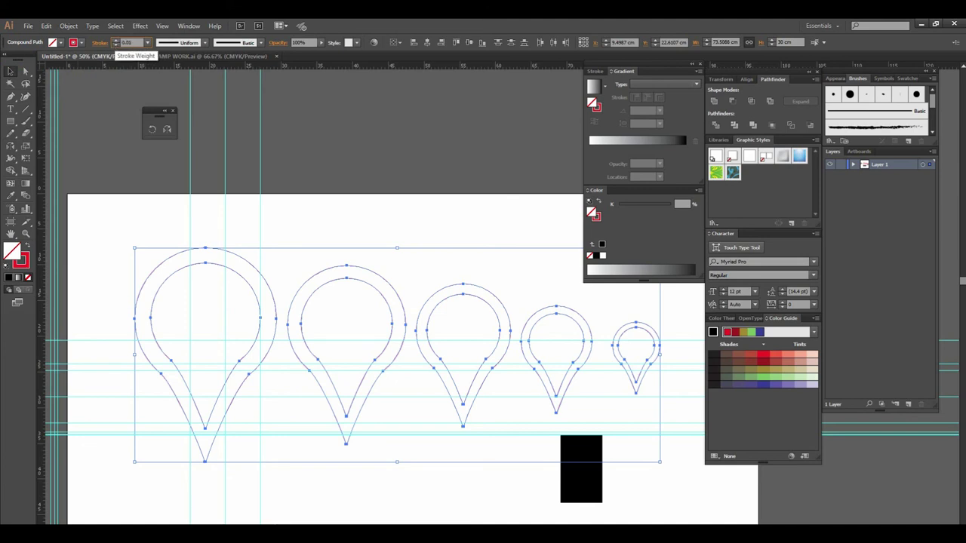
pyautogui.click(336, 230)
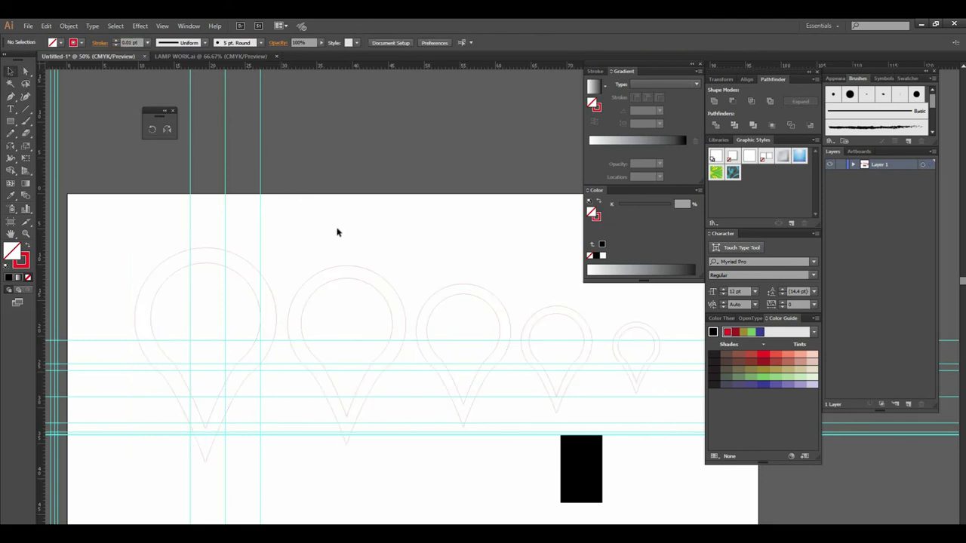
pyautogui.scroll(-3, 416, 287)
# - Type a '0.01' label above the pins and scale it to 114 pt
pyautogui.scroll(-1, 402, 292)
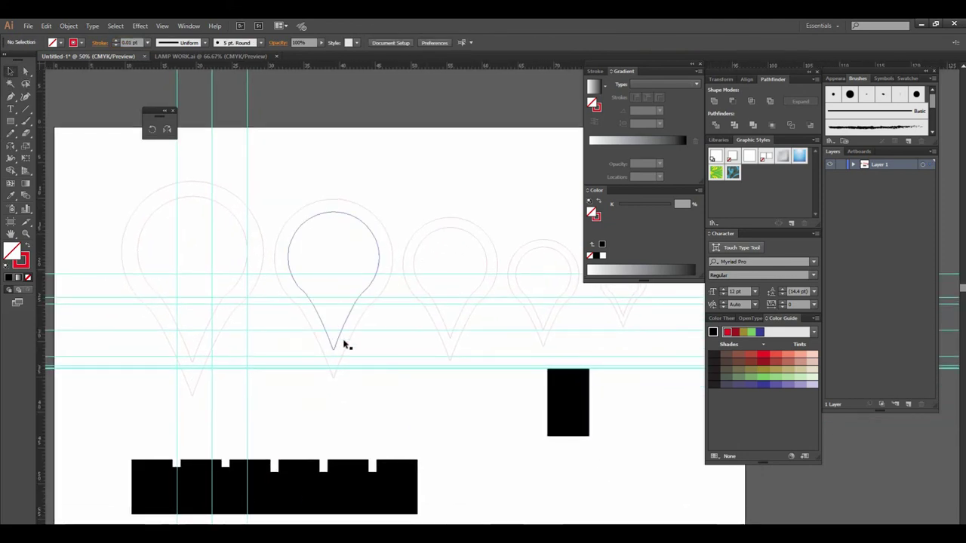
pyautogui.scroll(-1, 345, 340)
pyautogui.scroll(-1, 373, 319)
pyautogui.scroll(3, 423, 334)
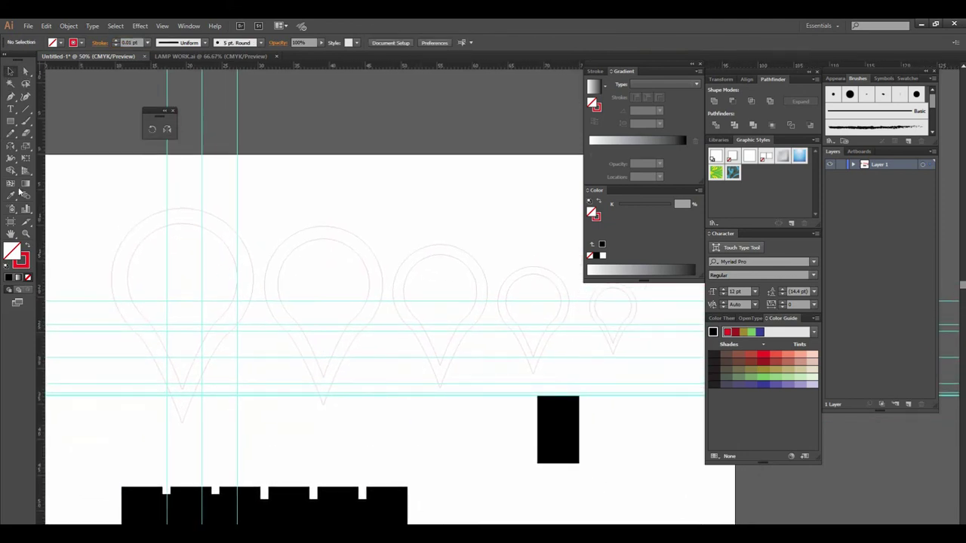
pyautogui.click(13, 111)
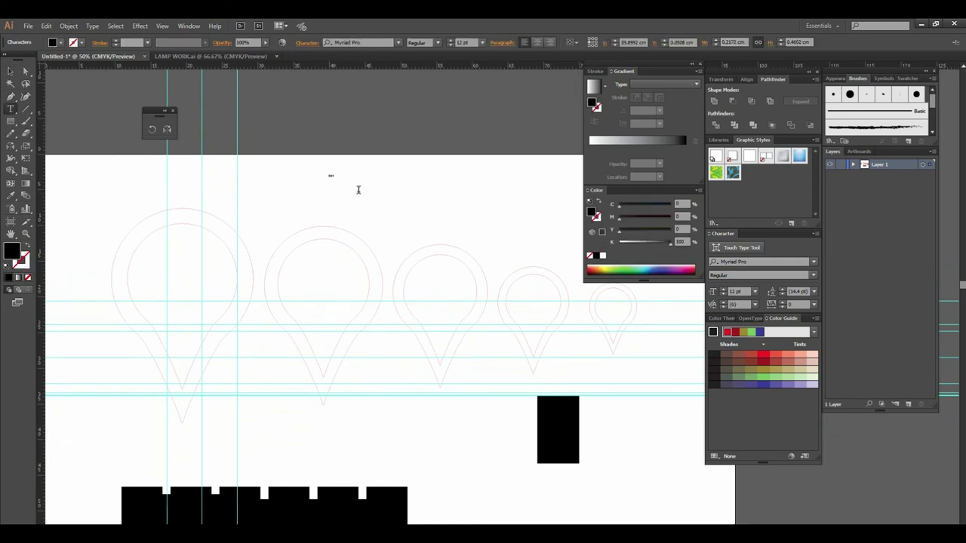
pyautogui.click(10, 70)
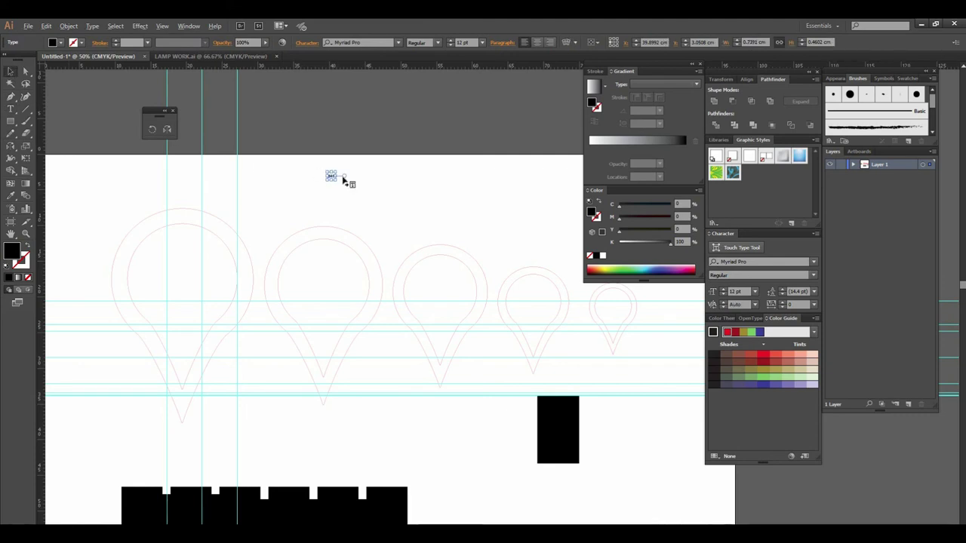
pyautogui.moveTo(337, 179); pyautogui.dragTo(392, 215)
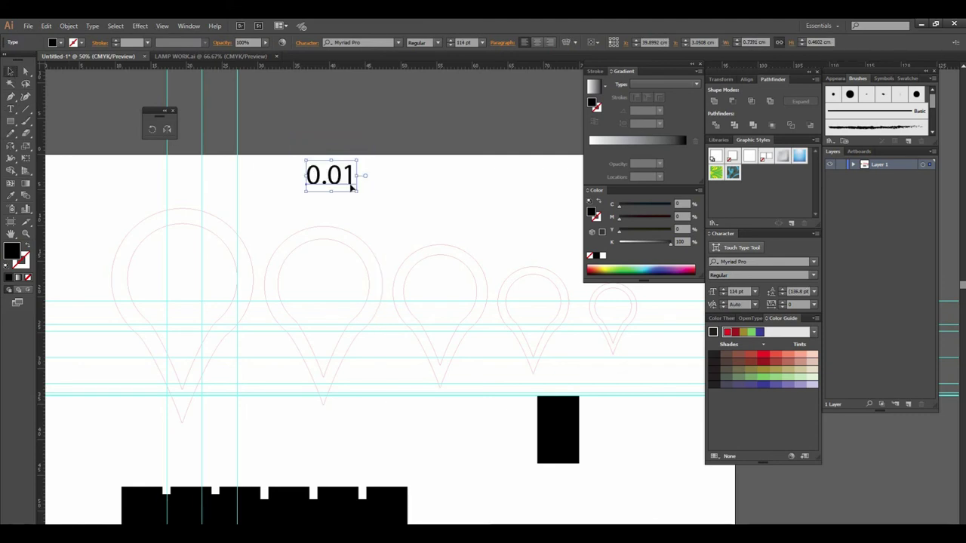
pyautogui.click(385, 192)
pyautogui.hotkey('ctrl', '-')
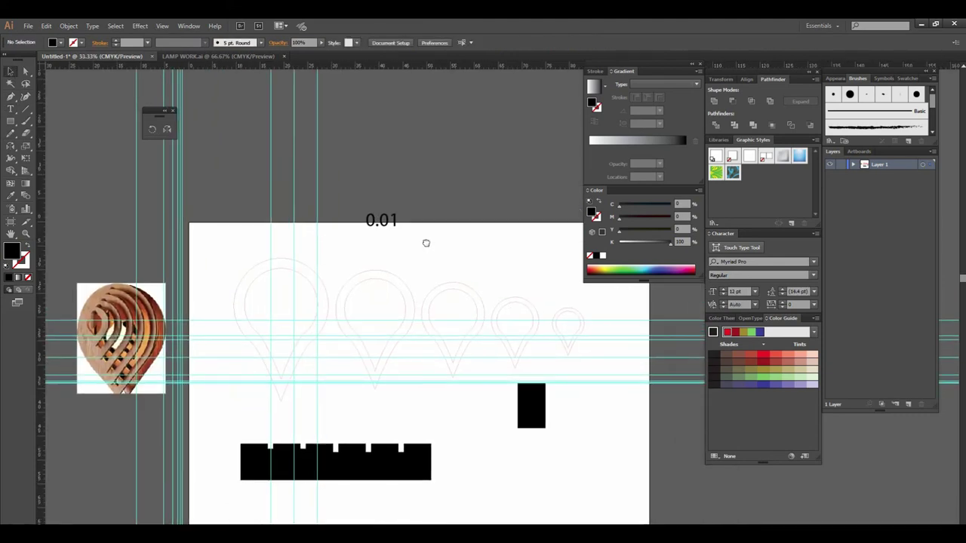
# - Remove the black fill from the small rectangle, leaving only its outline
pyautogui.moveTo(228, 249); pyautogui.dragTo(590, 360)
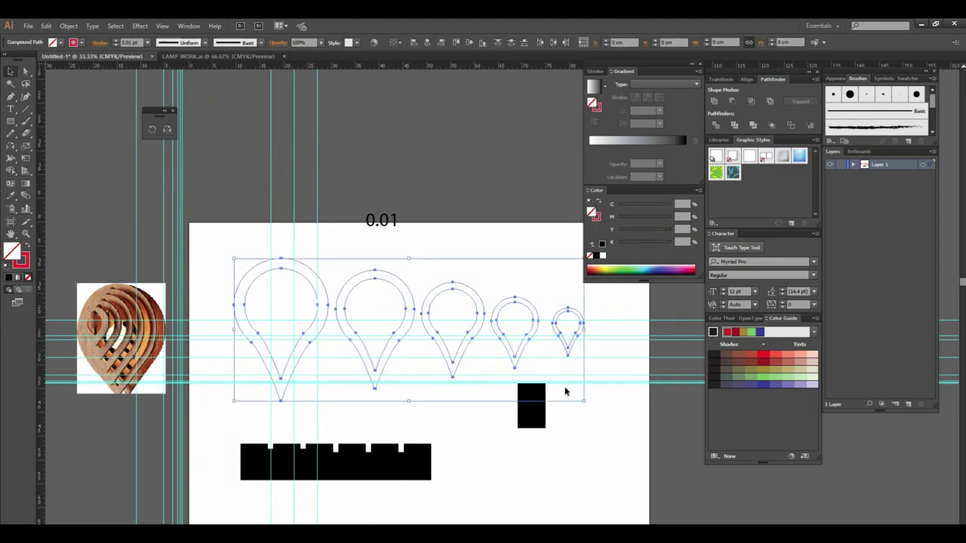
pyautogui.click(538, 419)
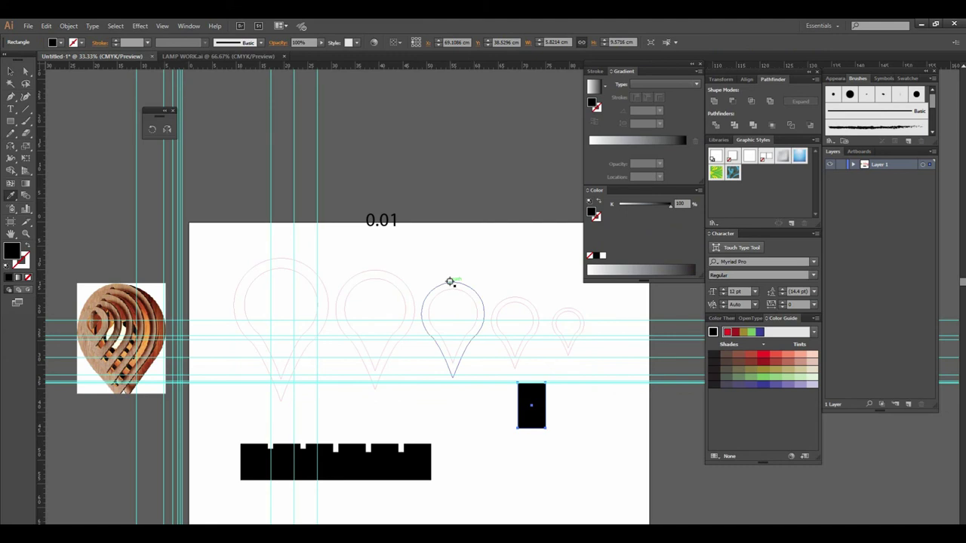
pyautogui.hotkey('shift', 'x')
# - Give the notched strip the pins' red hairline stroke with Eyedropper, with no fill
pyautogui.click(25, 71)
pyautogui.click(259, 446)
pyautogui.moveTo(354, 291); pyautogui.dragTo(366, 272)
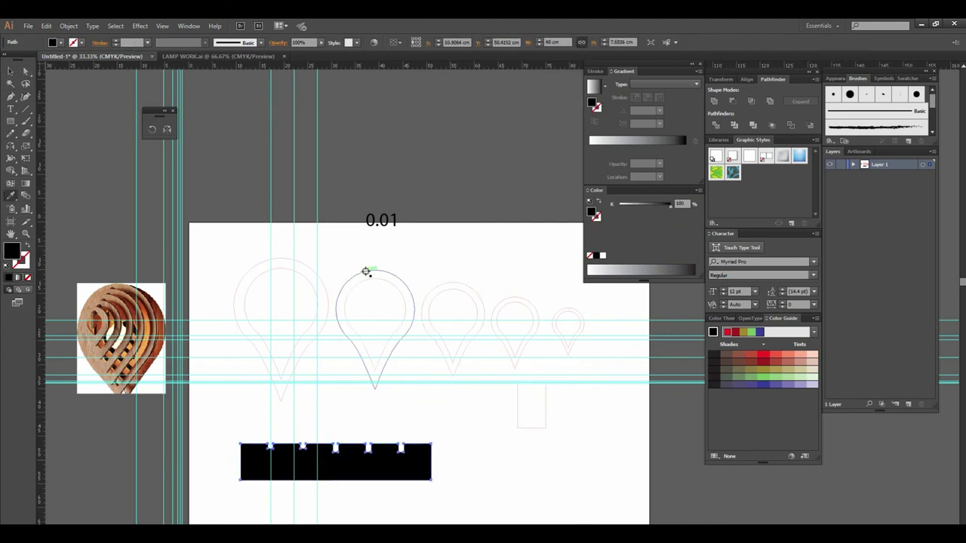
pyautogui.hotkey('shift', 'x')
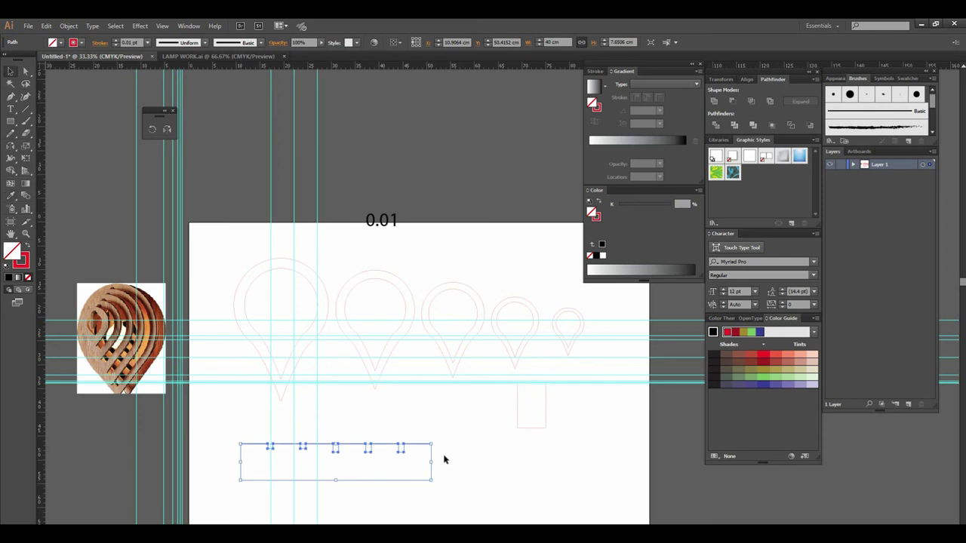
pyautogui.click(443, 460)
# - Zoom in and out to check the new hairline outlines against the whole artboard
pyautogui.hotkey('ctrl', '+')
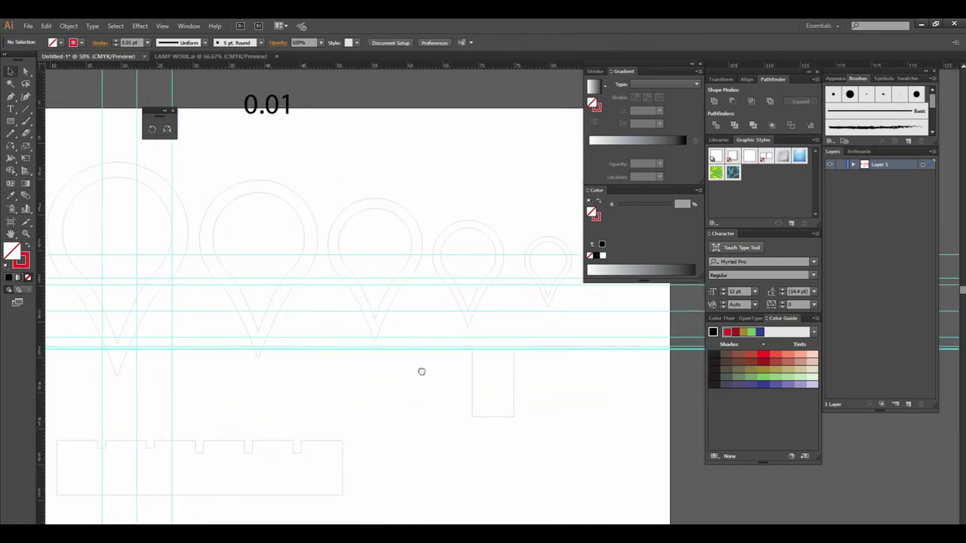
pyautogui.hotkey('ctrl', '-')
pyautogui.hotkey('ctrl', '+')
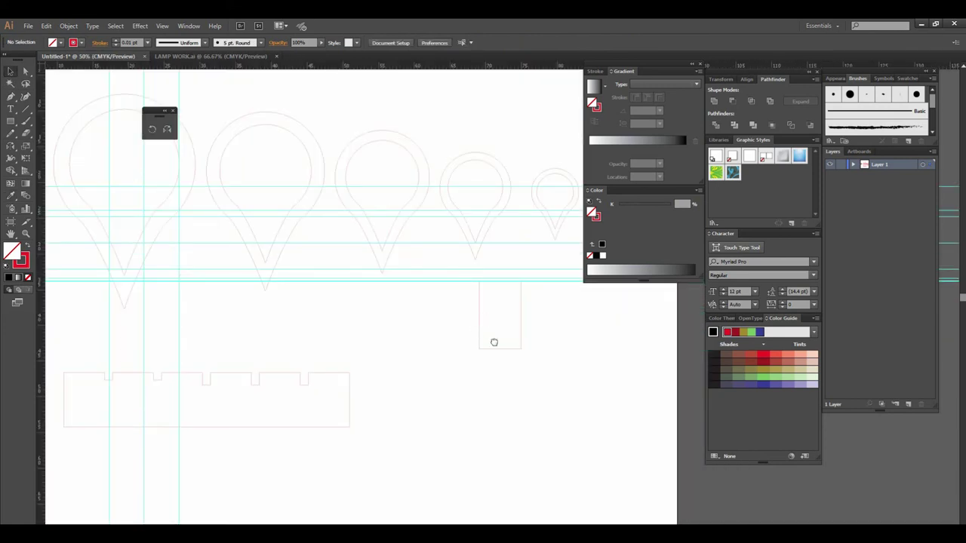
pyautogui.hotkey('ctrl', '-')
pyautogui.hotkey('ctrl', '+')
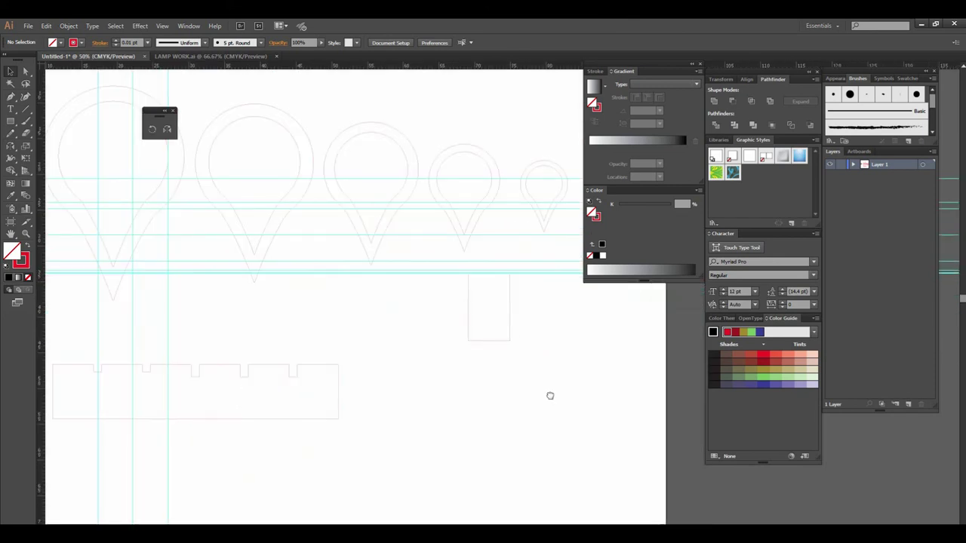
pyautogui.hotkey('ctrl', '-')
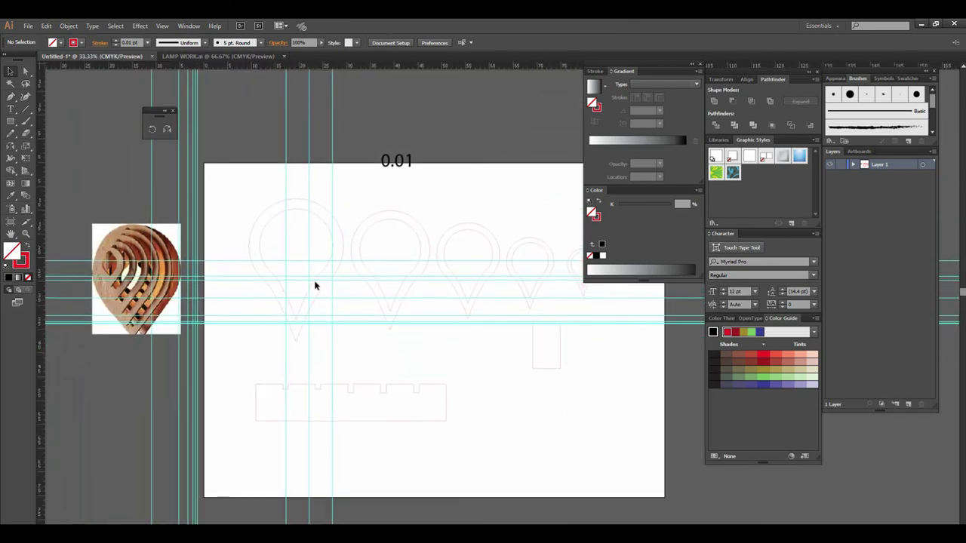
# - Raise the 0.01 label clear above the artboard and zoom in on it
pyautogui.moveTo(403, 161); pyautogui.dragTo(403, 129)
pyautogui.click(467, 266)
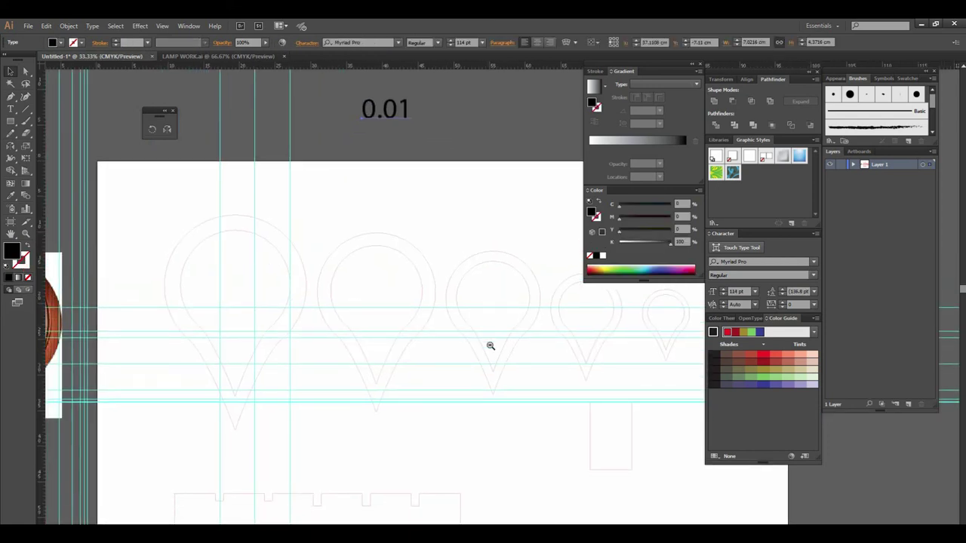
pyautogui.keyDown('alt'); pyautogui.click(487, 345); pyautogui.keyUp('alt')
# - Zoom and pan across the artboard to review the outlines and the 0.01 label
pyautogui.moveTo(440, 322)
pyautogui.mouseDown()
pyautogui.moveTo(513, 357)
pyautogui.moveTo(344, 355)
pyautogui.moveTo(464, 329)
pyautogui.mouseUp()
pyautogui.keyDown('alt'); pyautogui.click(463, 329); pyautogui.keyUp('alt')
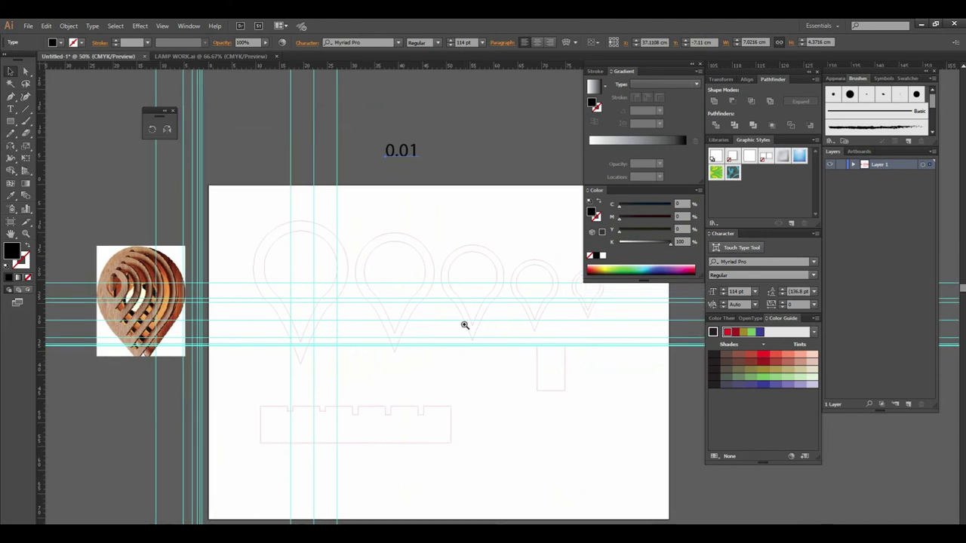
pyautogui.click(464, 323)
pyautogui.keyDown('alt'); pyautogui.click(450, 320); pyautogui.keyUp('alt')
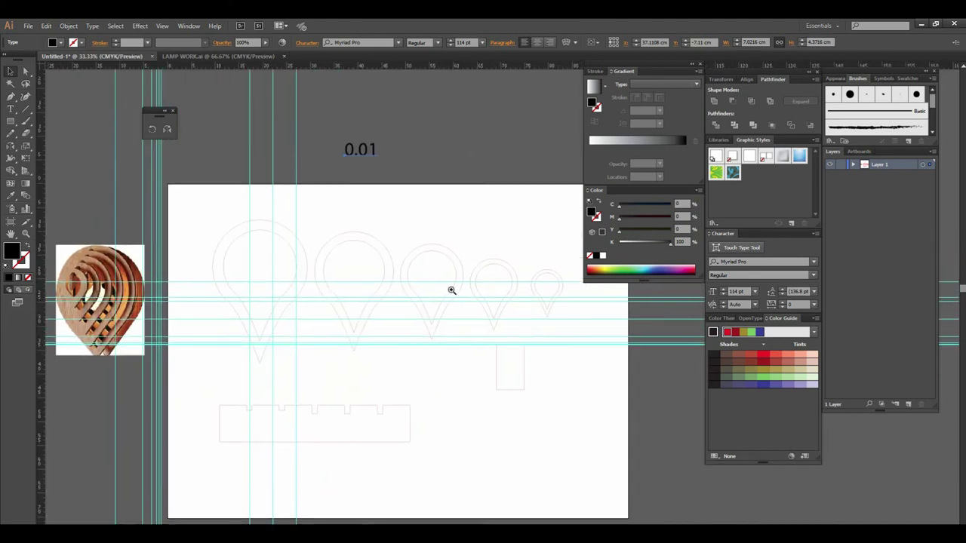
pyautogui.click(448, 294)
pyautogui.keyDown('alt'); pyautogui.click(490, 306); pyautogui.keyUp('alt')
pyautogui.moveTo(503, 319); pyautogui.dragTo(388, 320)
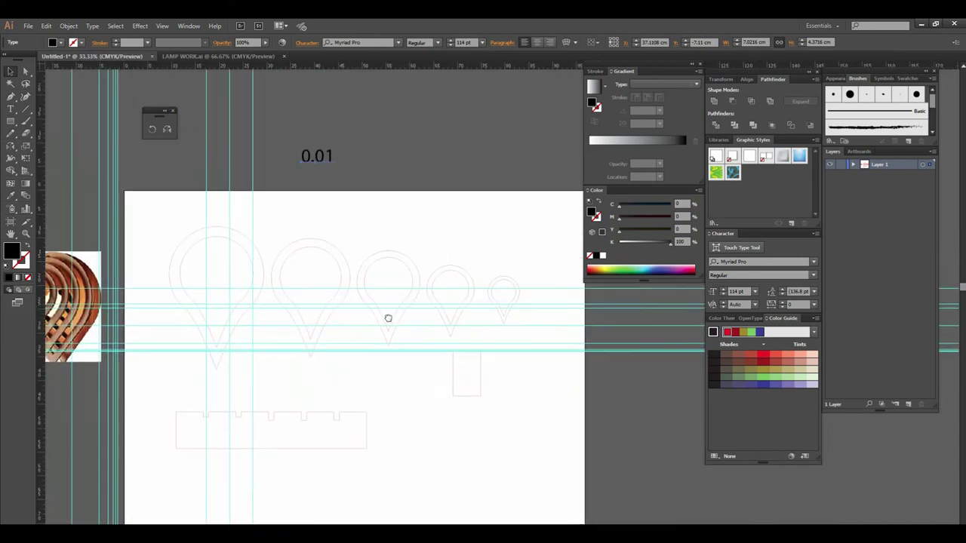
pyautogui.click(405, 321)
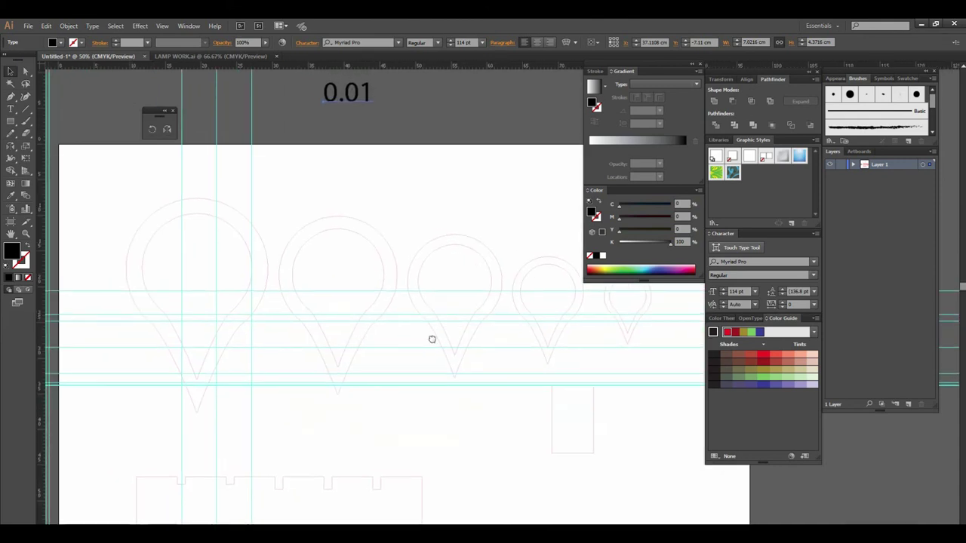
pyautogui.keyDown('alt'); pyautogui.click(431, 339); pyautogui.keyUp('alt')
pyautogui.keyDown('alt'); pyautogui.click(476, 338); pyautogui.keyUp('alt')
pyautogui.keyDown('alt'); pyautogui.click(478, 335); pyautogui.keyUp('alt')
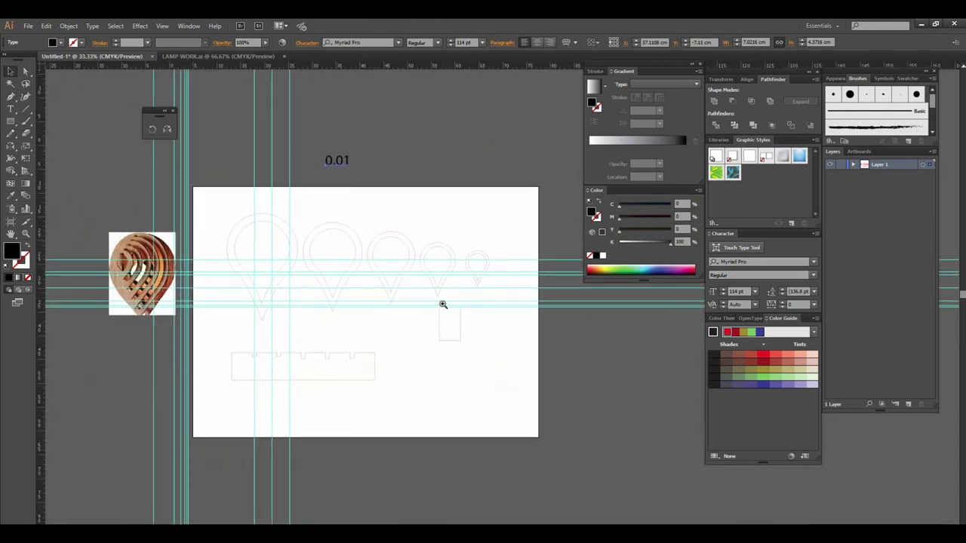
pyautogui.click(416, 339)
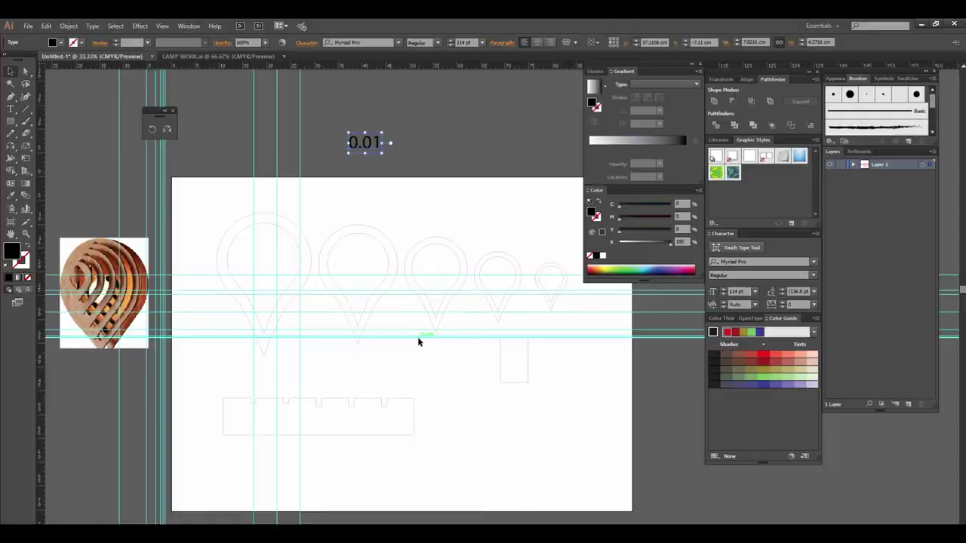